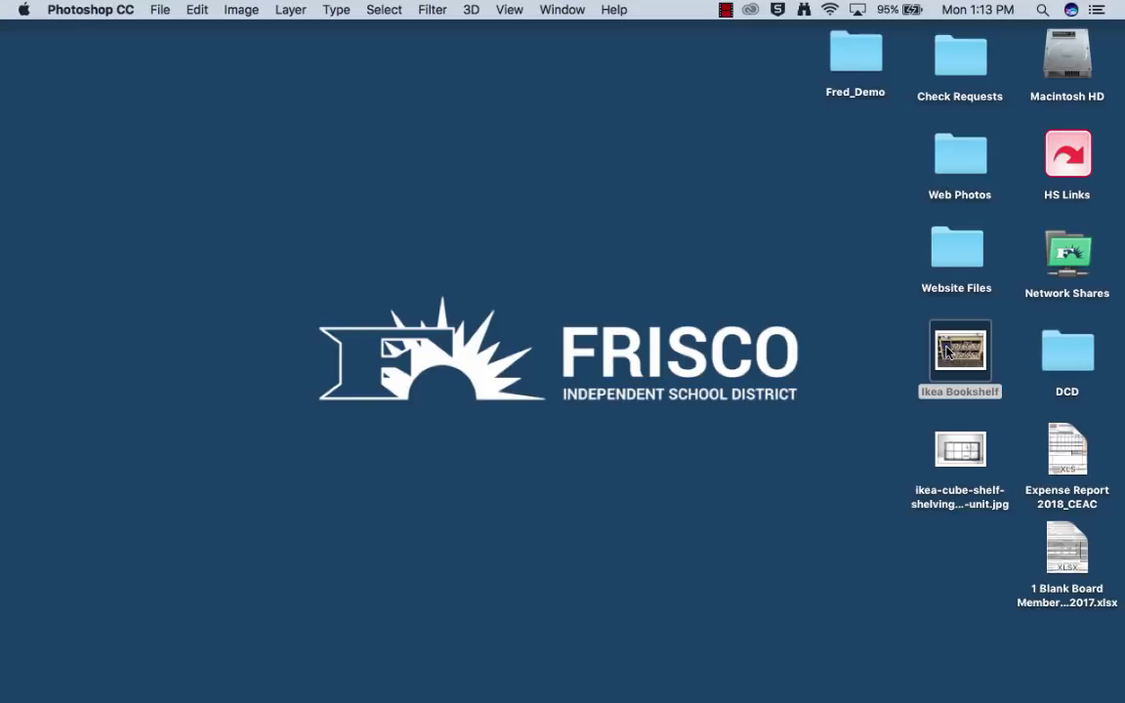
Step: View the Ikea Bookshelf photo in Preview, minimize it, then open the ikea-cube-shelf image
left_click(946, 354)
double_click(947, 354)
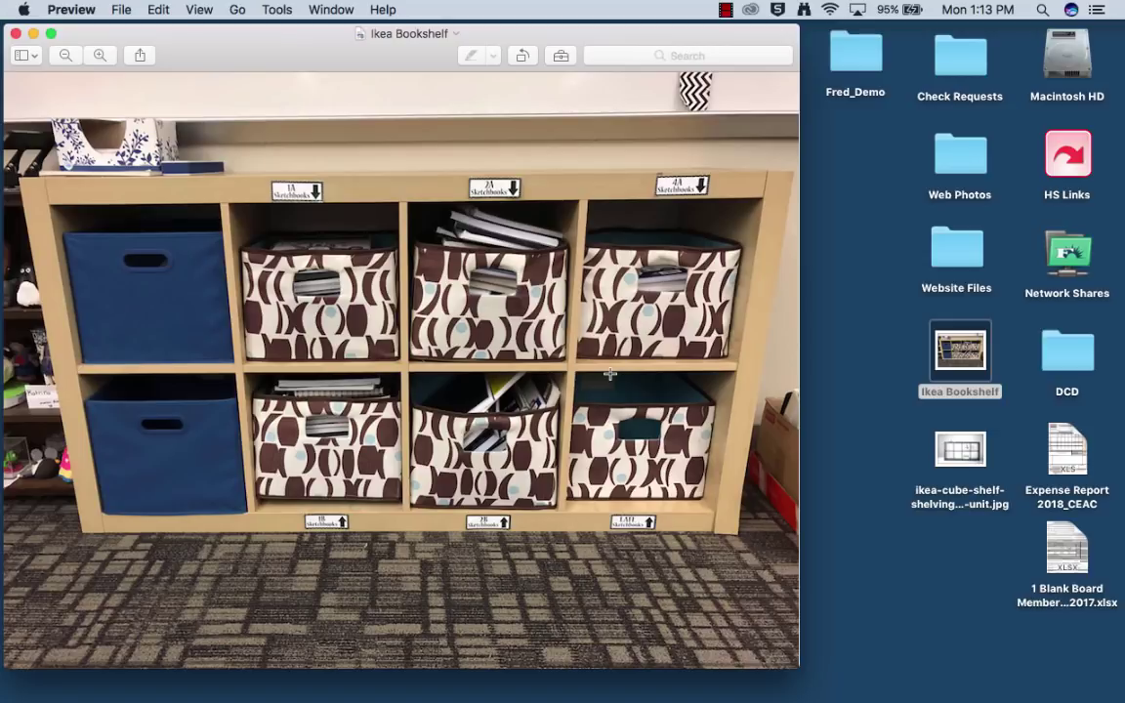
left_click(34, 34)
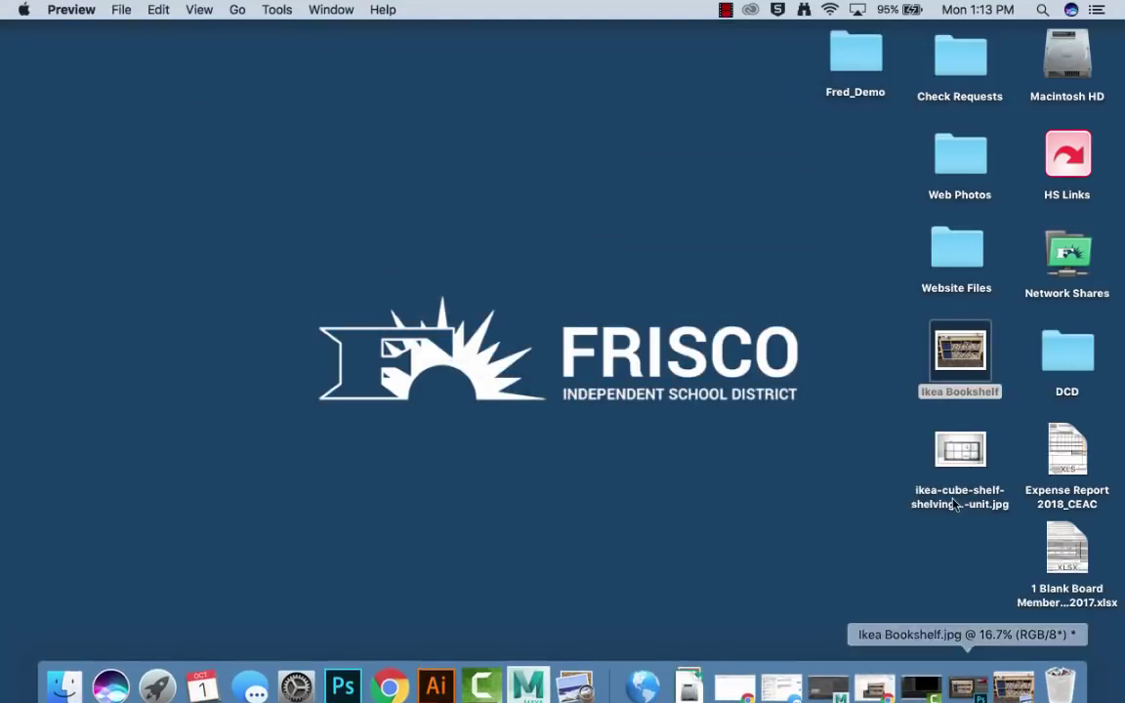
double_click(960, 451)
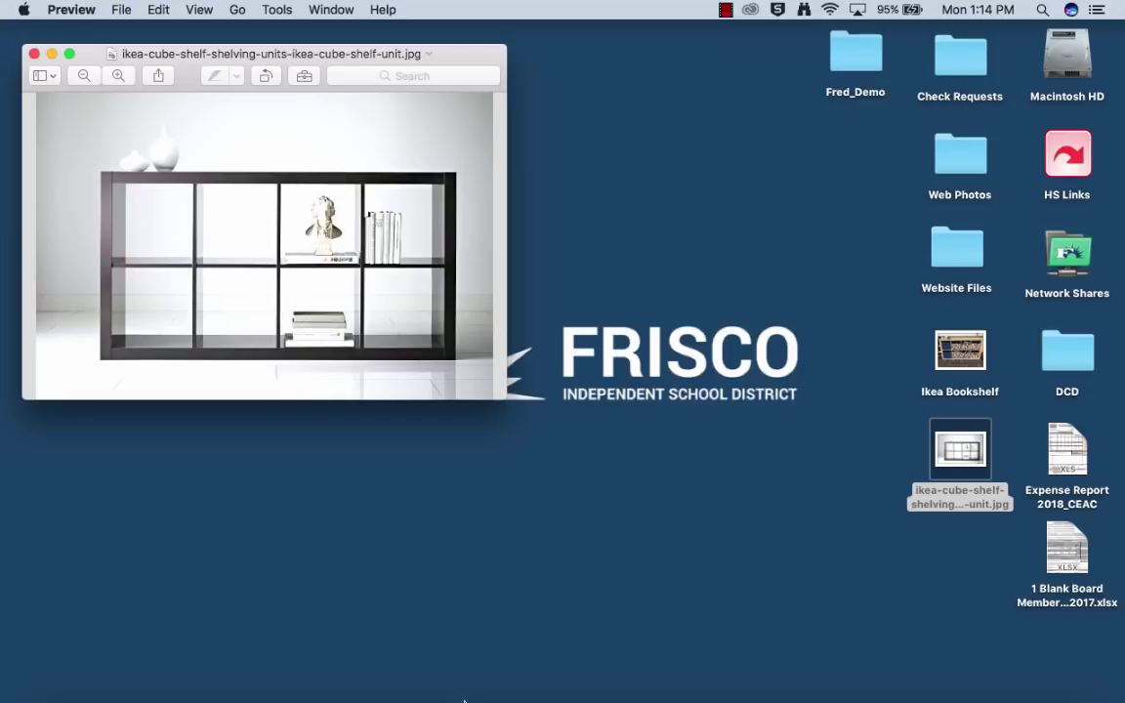
Step: Delete the leftover reference image from the Maya scene and show the Channel Box
left_click(918, 672)
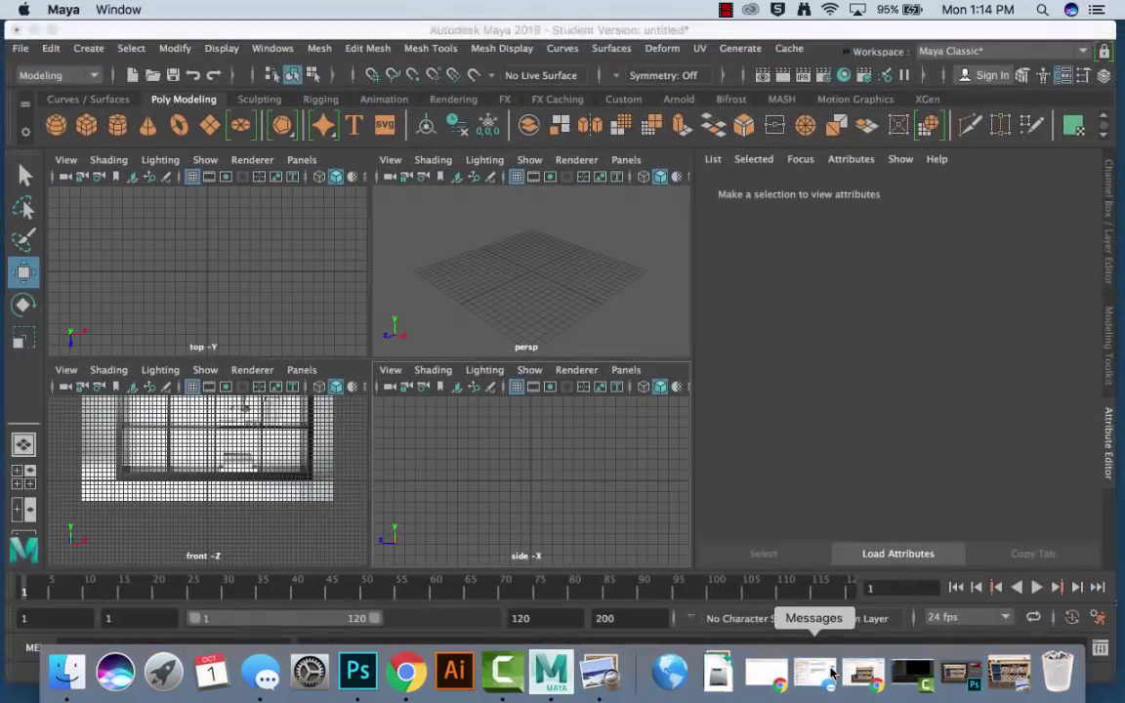
left_click(329, 513)
key("Delete")
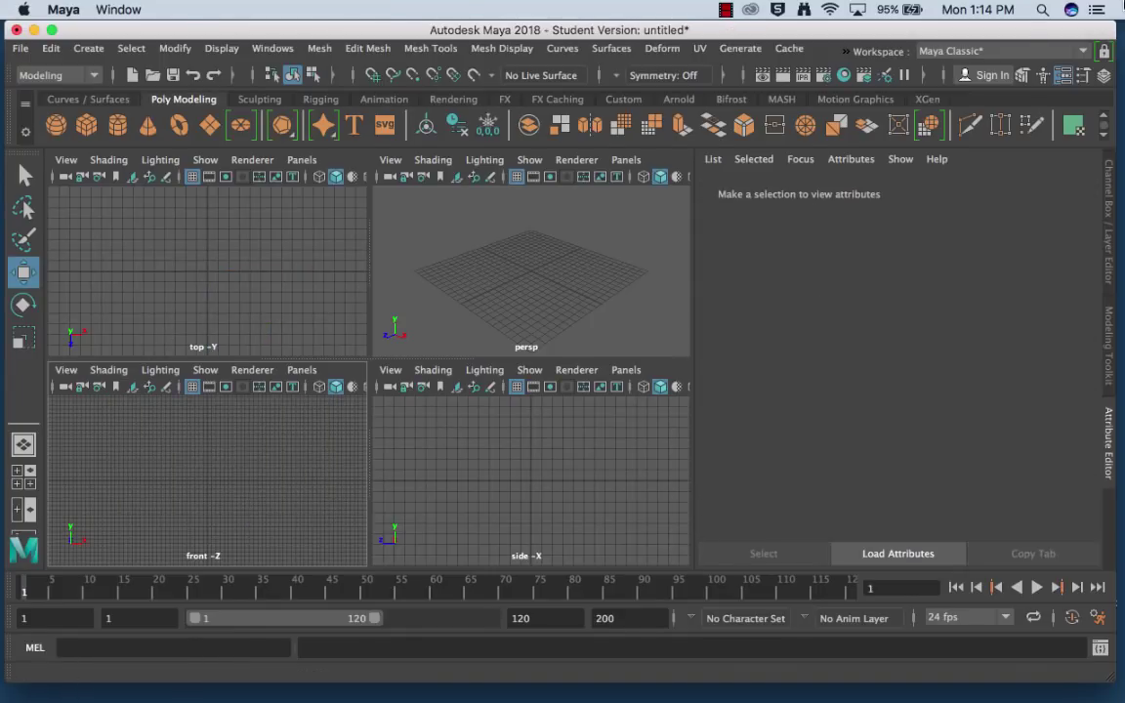
left_click(1107, 210)
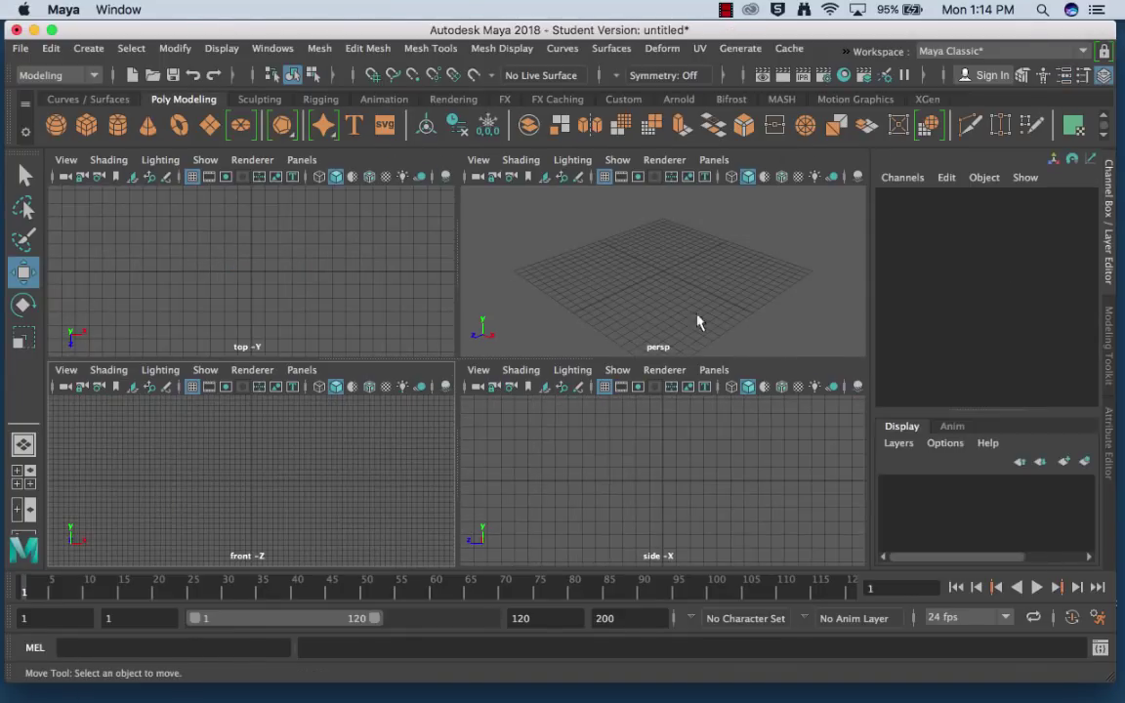
Step: Inspect the empty scene in perspective, then maximize and frame the front view
key("space")
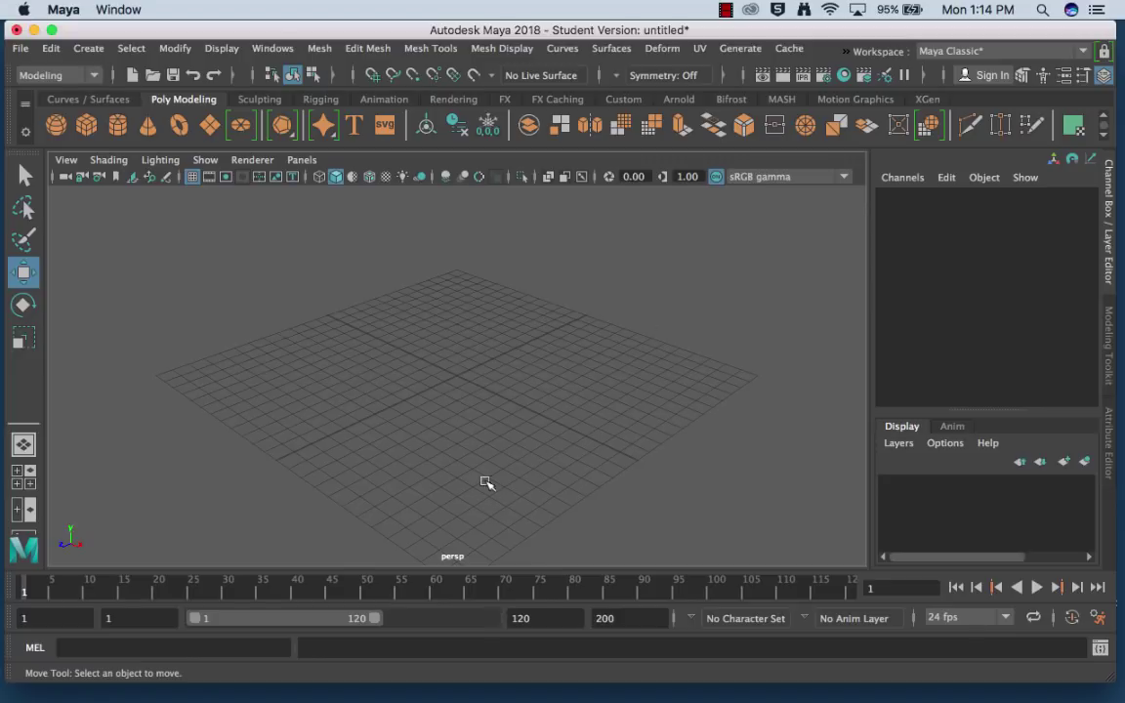
left_click_drag(465, 460, 562, 447, "alt")
middle_click_drag(563, 400, 539, 443, "alt")
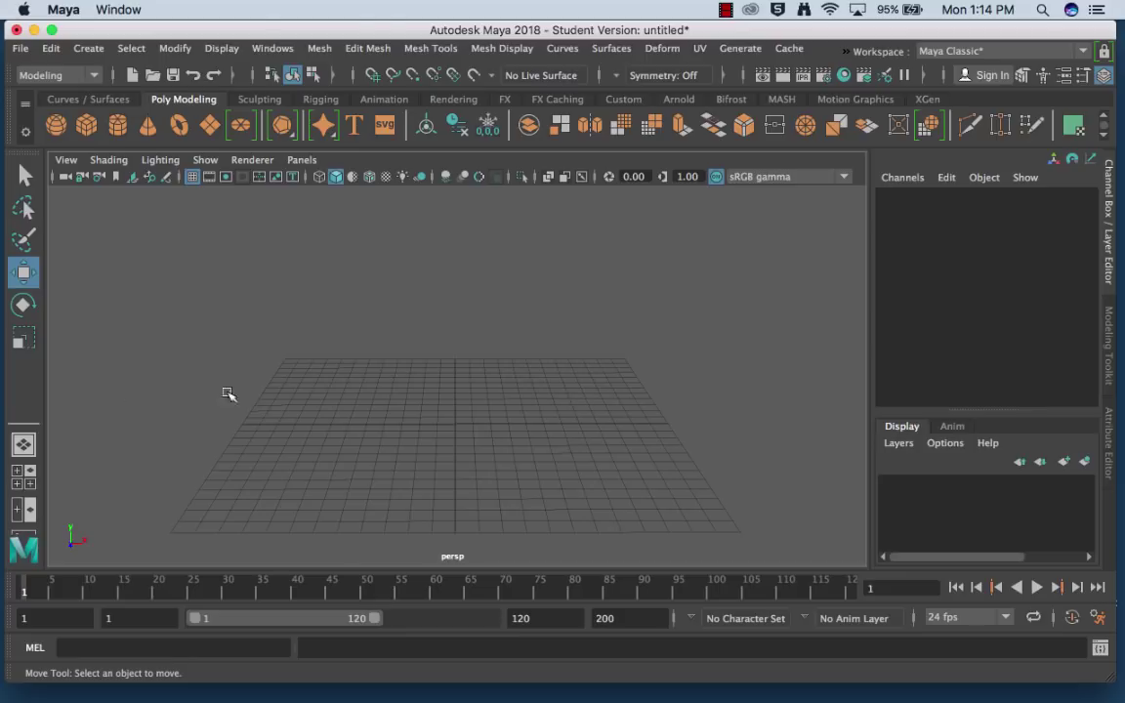
left_click(23, 444)
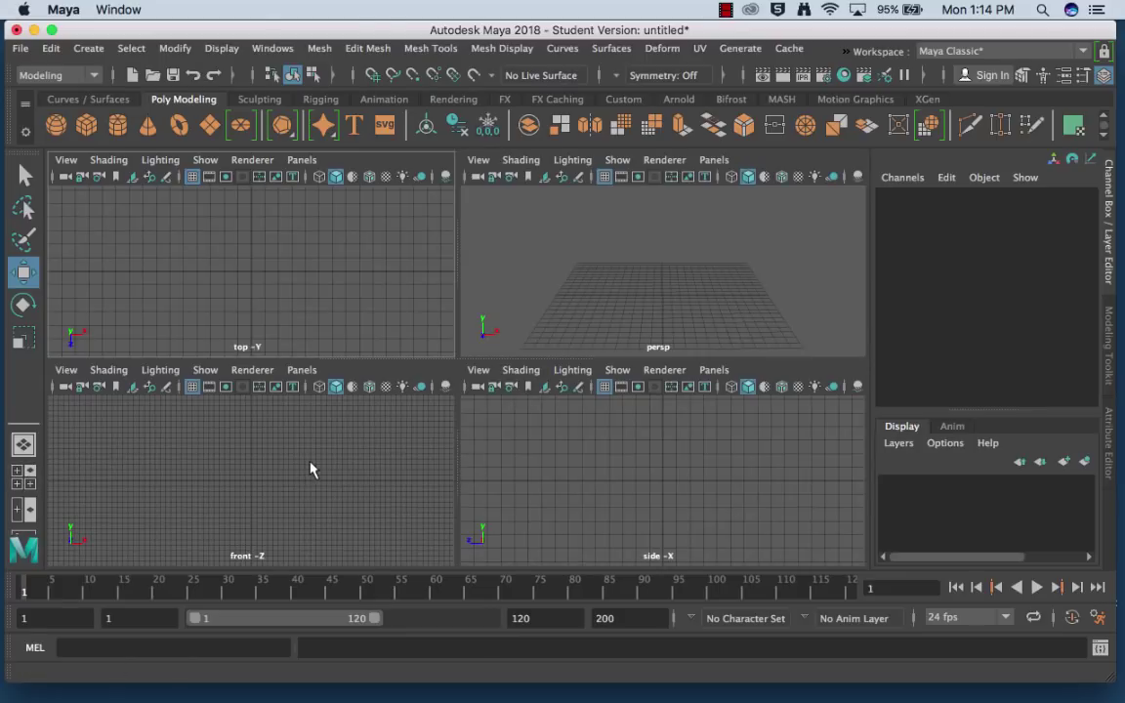
key("space")
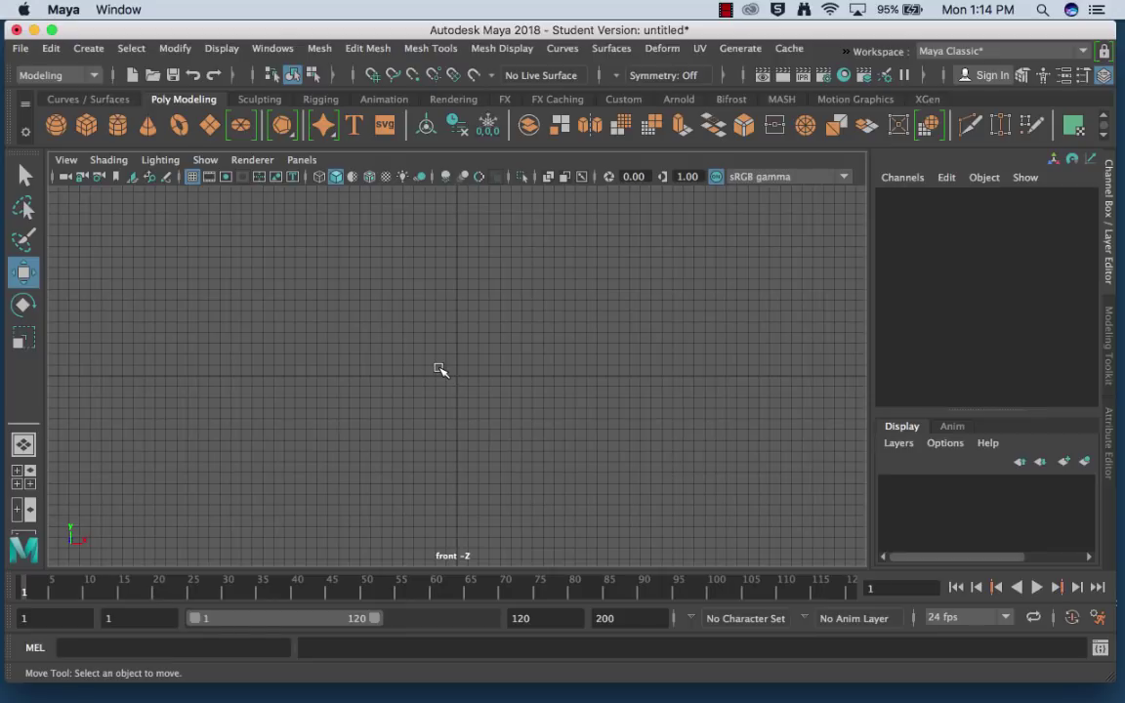
middle_click_drag(462, 341, 447, 518, "alt")
right_click_drag(570, 450, 234, 454, "alt")
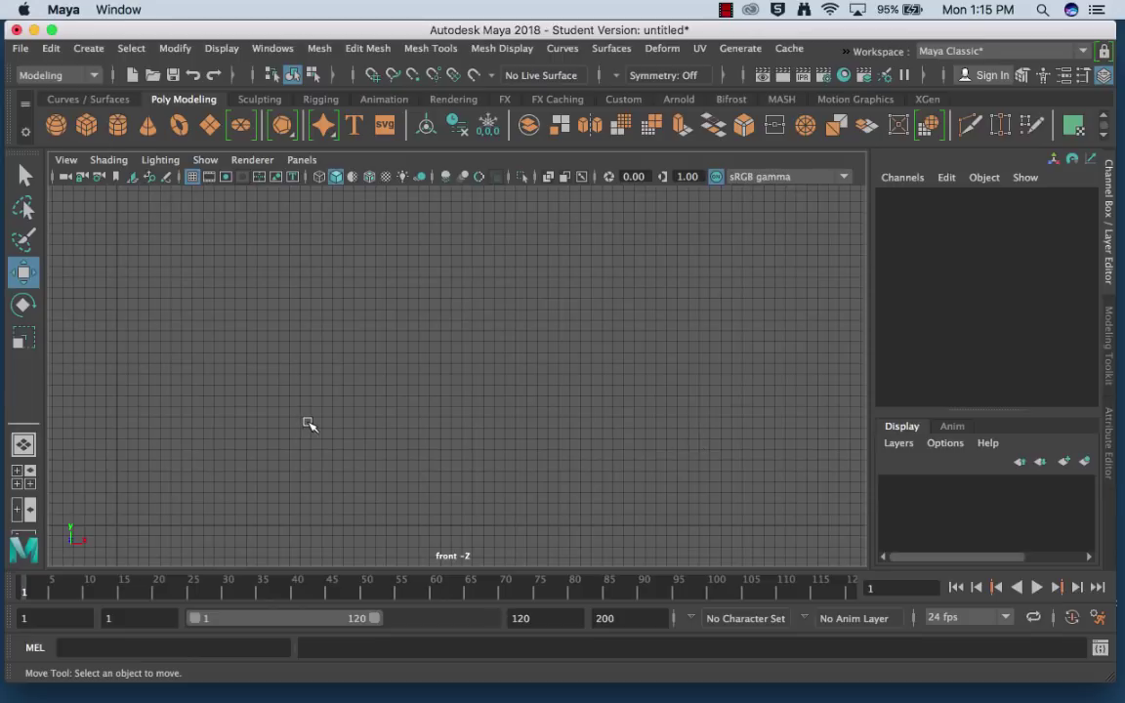
Step: Import Ikea Bookshelf.jpg as an image plane in the front view
left_click(70, 162)
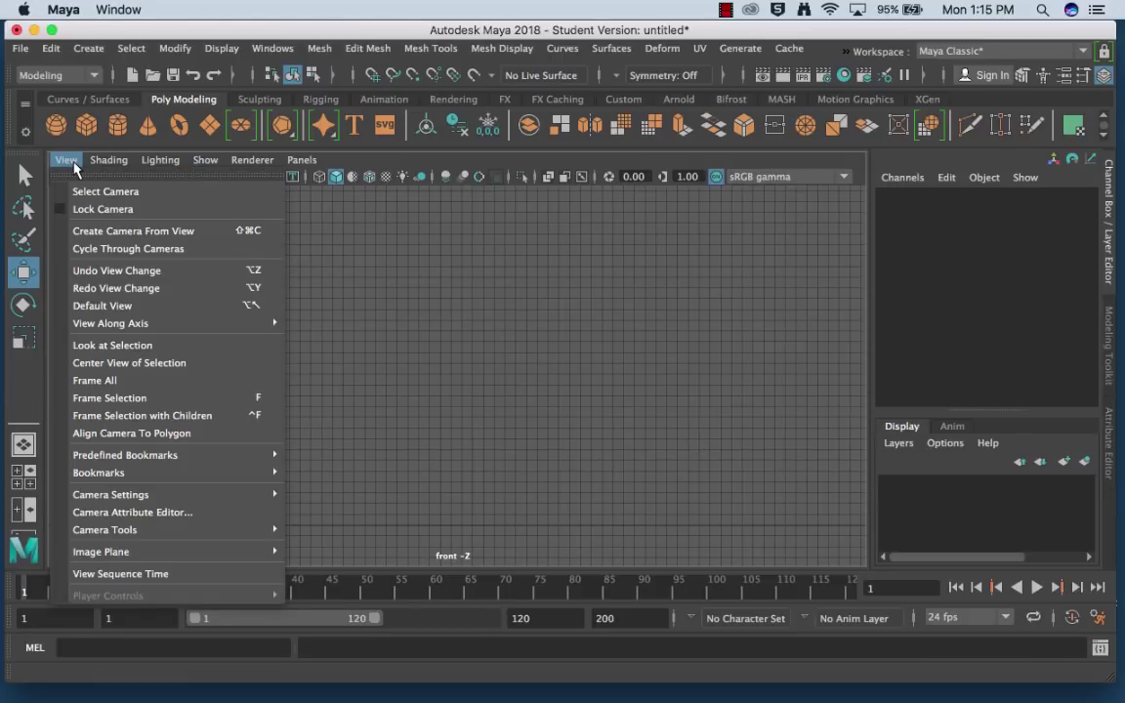
mouse_move(189, 551)
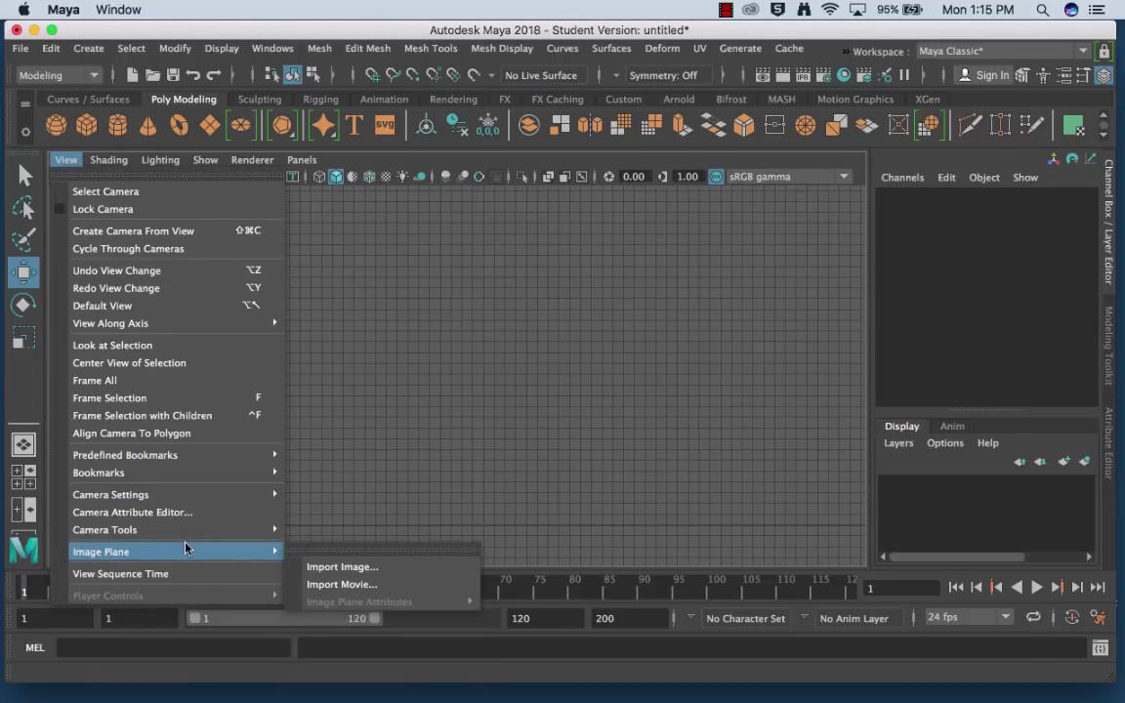
left_click(315, 567)
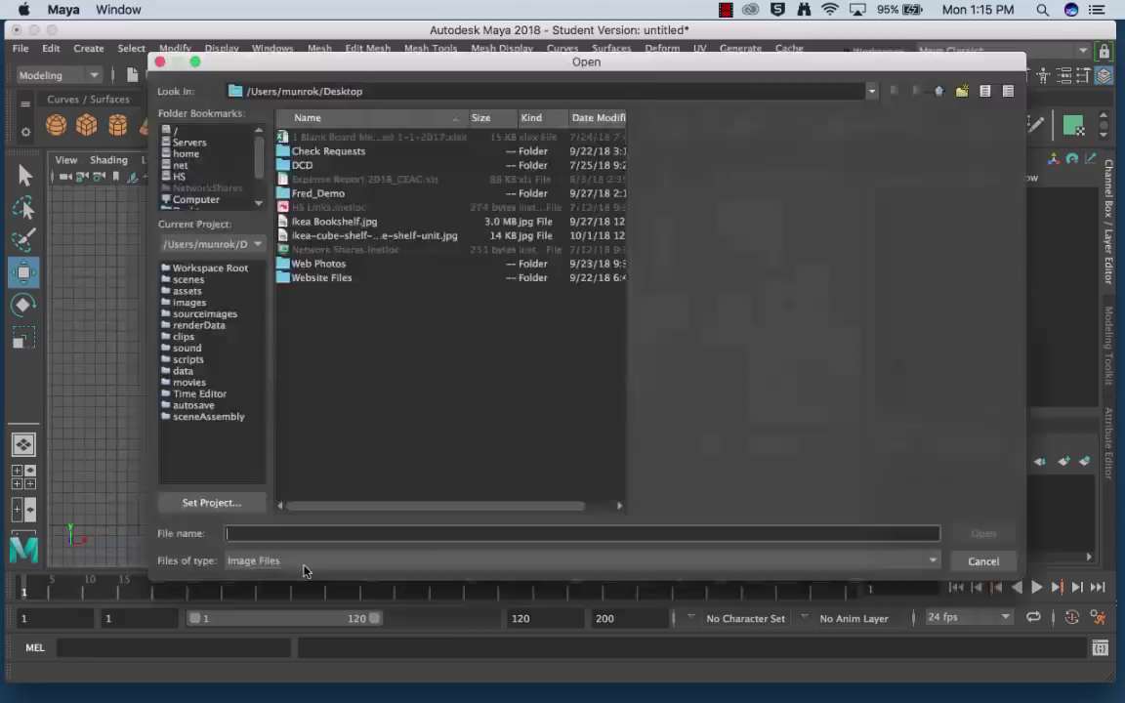
left_click(317, 237)
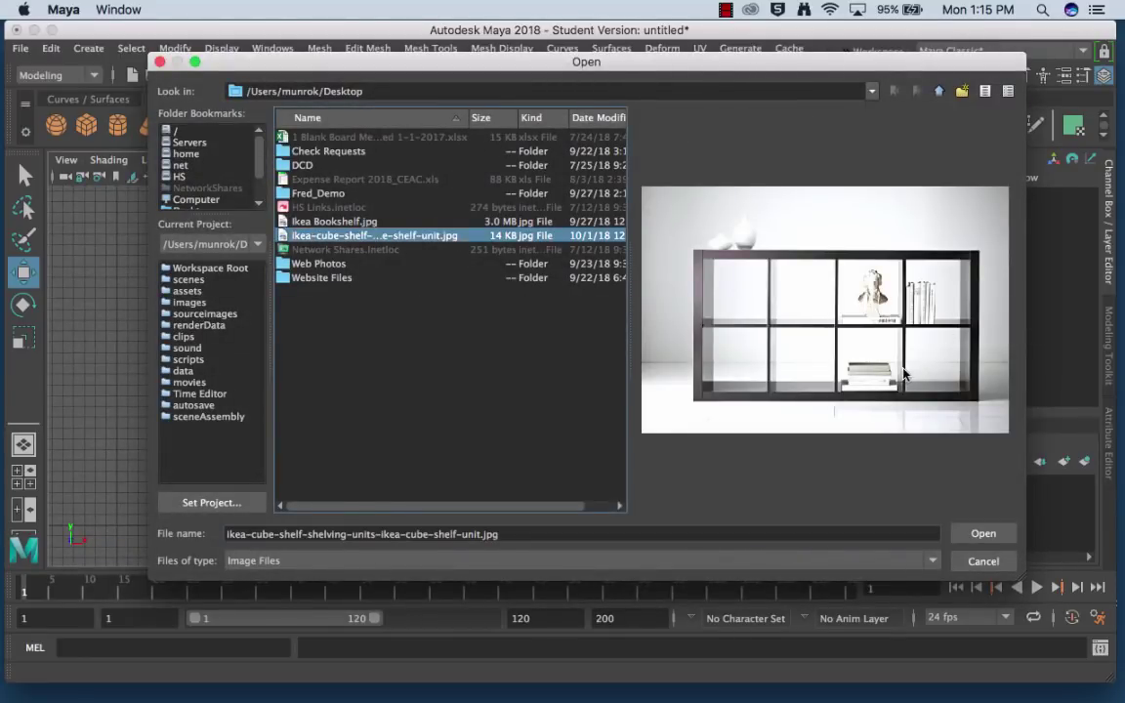
left_click(314, 221)
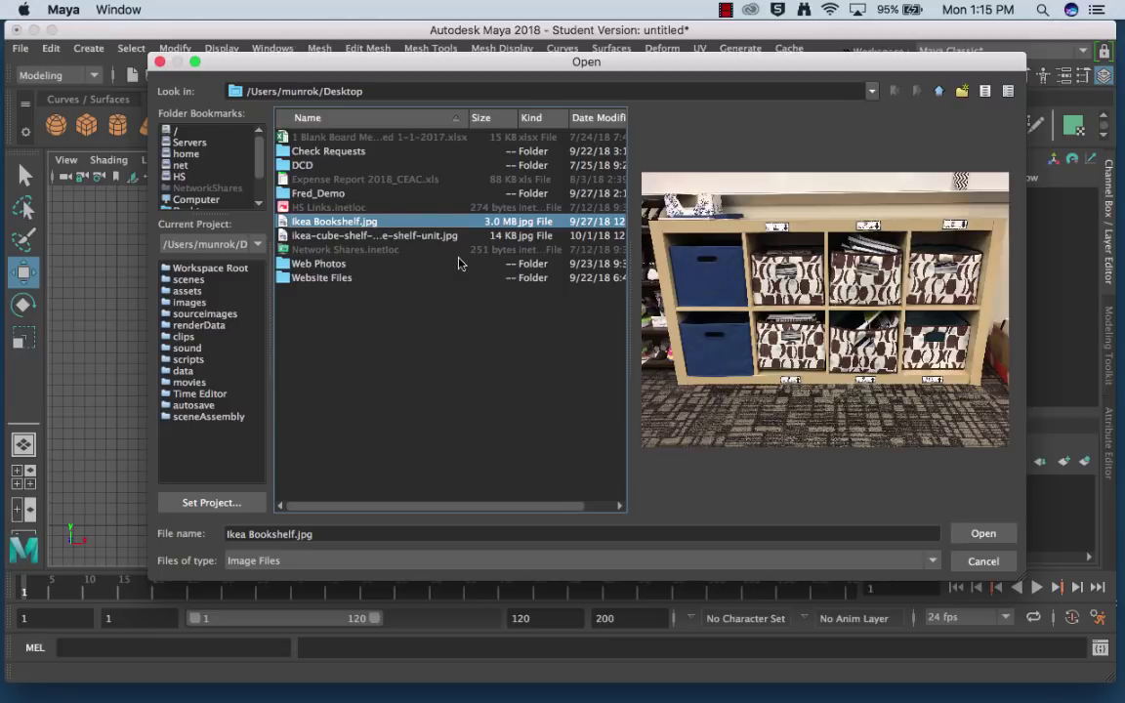
left_click(980, 534)
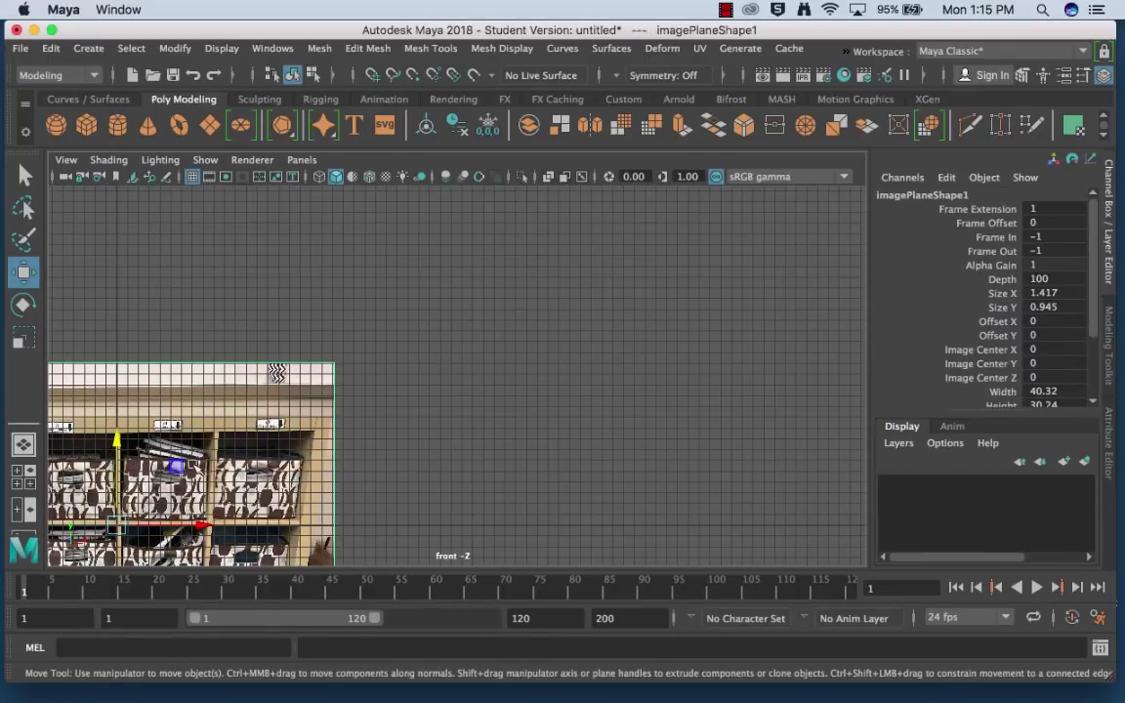
Step: Move and scale the bookshelf image plane up onto the grid, then check it in perspective
left_click_drag(120, 525, 303, 430)
key("r")
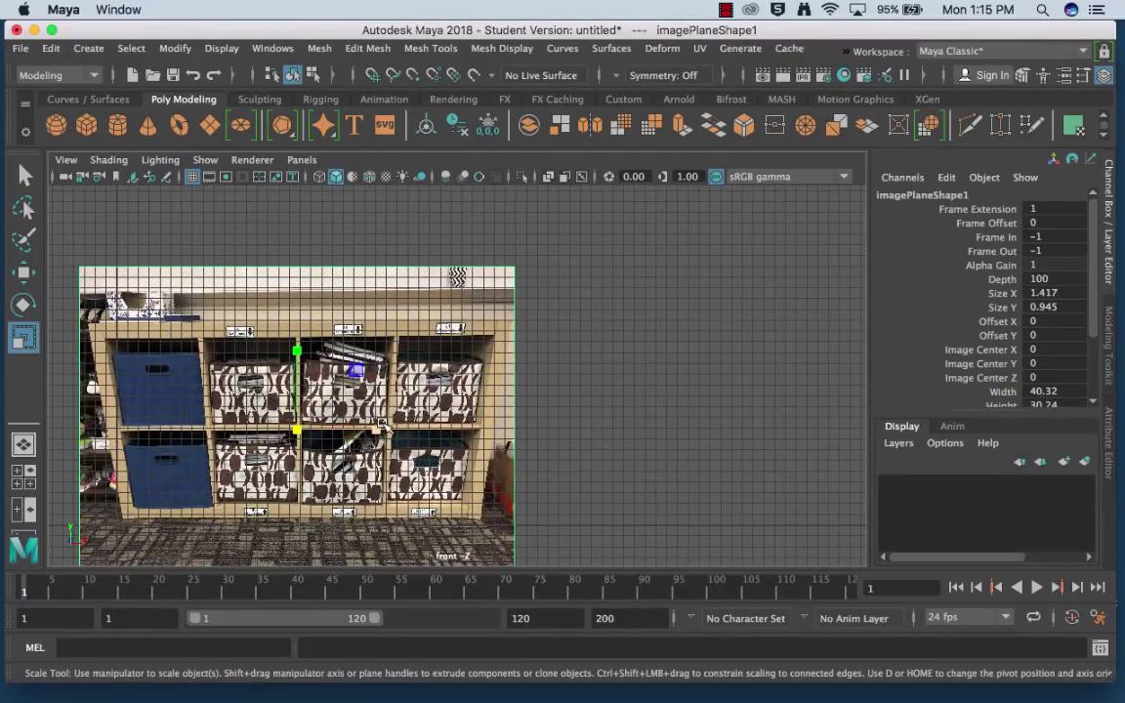
middle_click_drag(357, 418, 429, 395)
key("w")
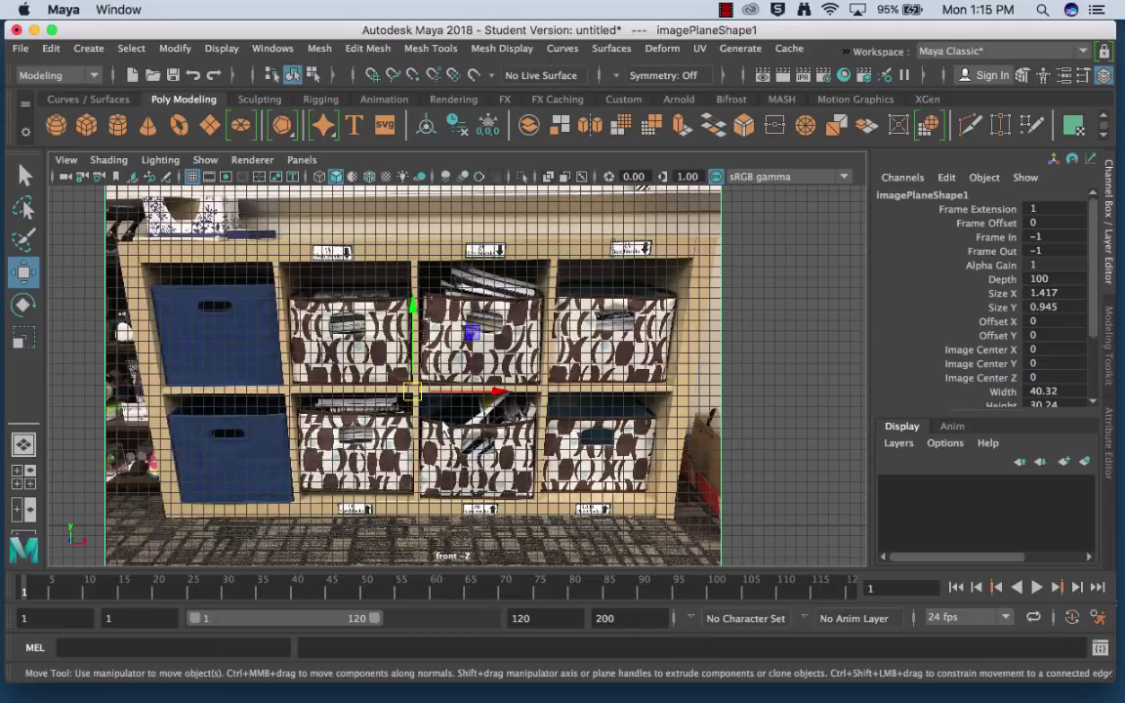
key("space")
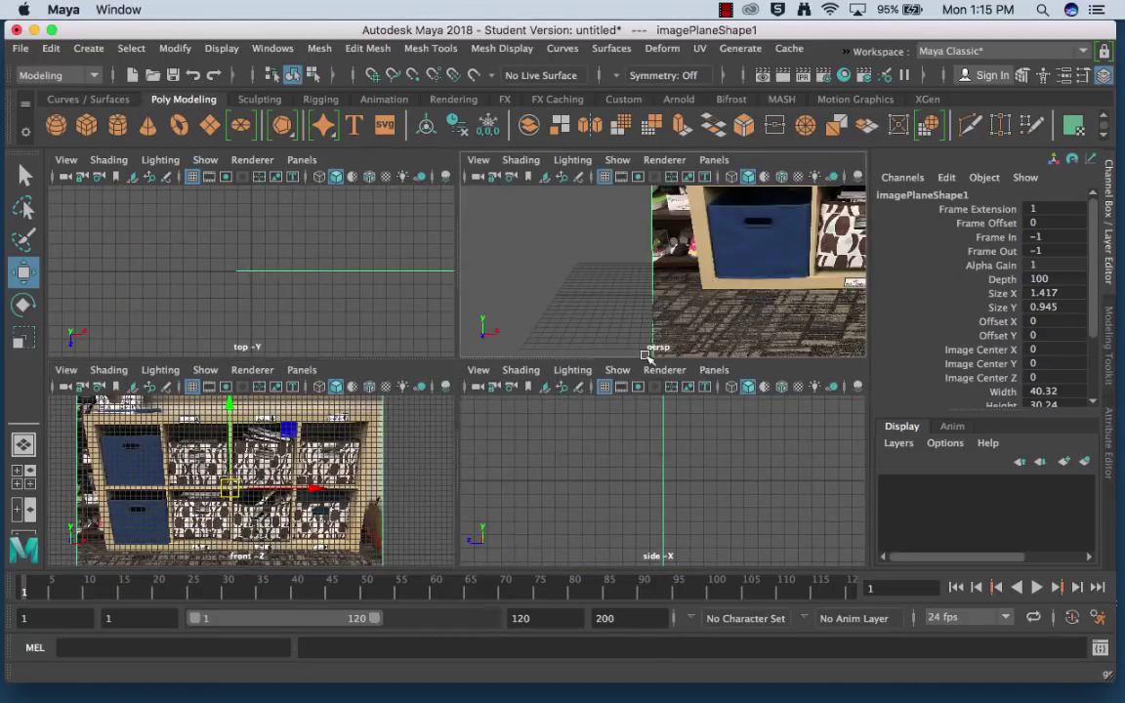
key("space")
scroll(712, 342, "down", 5)
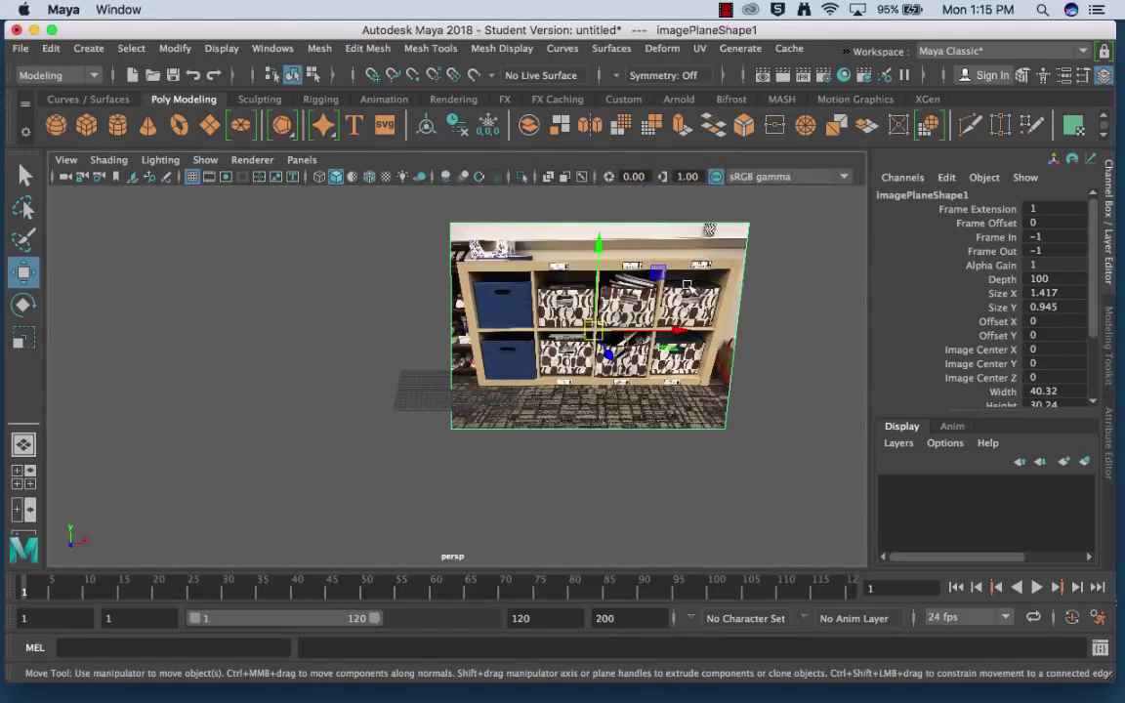
key("space")
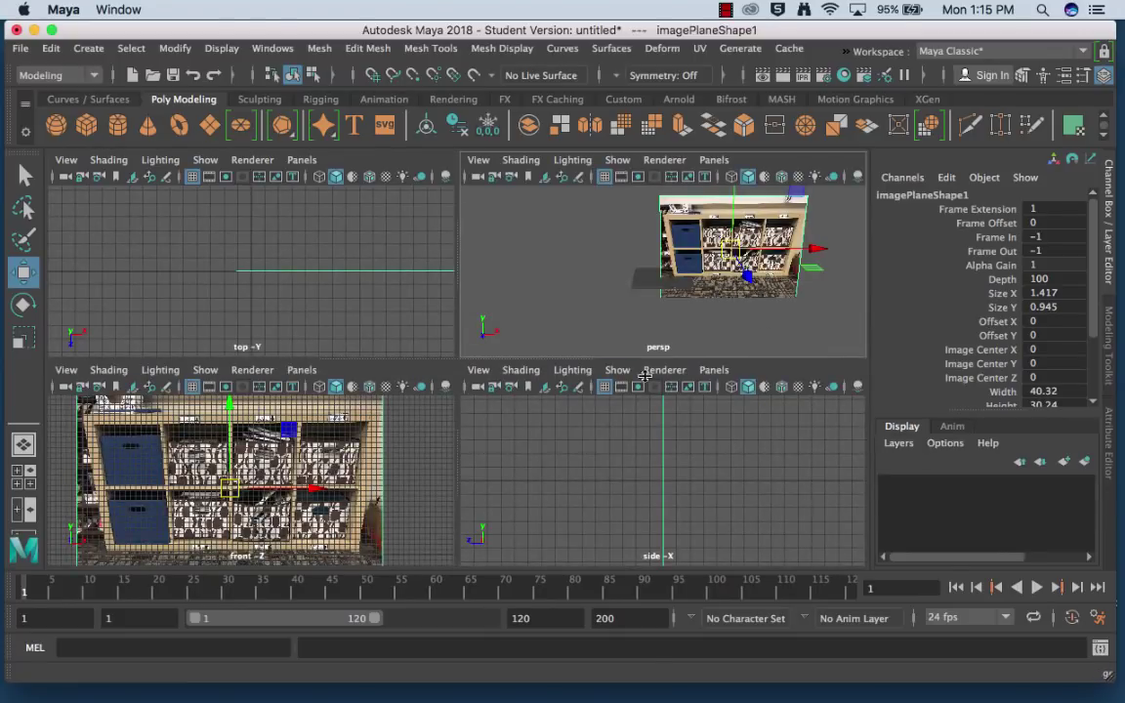
Step: Set imagePlaneShape1 Display to 'looking through camera' so the photo appears only in the front view
left_click(1110, 440)
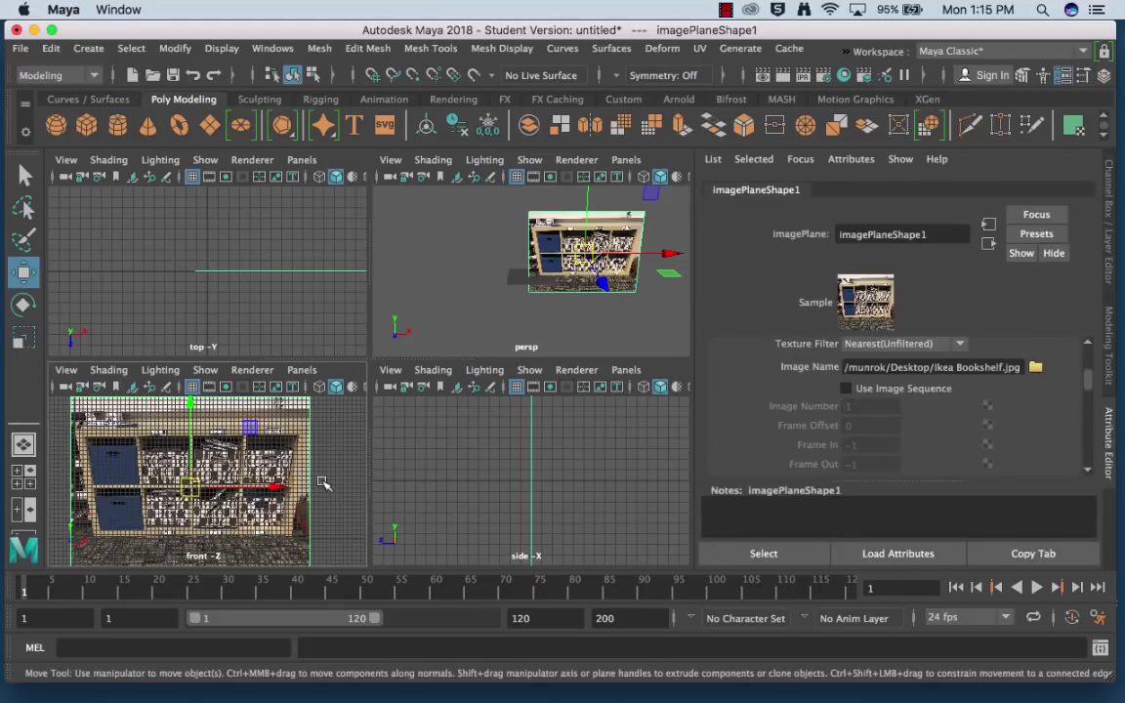
left_click(363, 509)
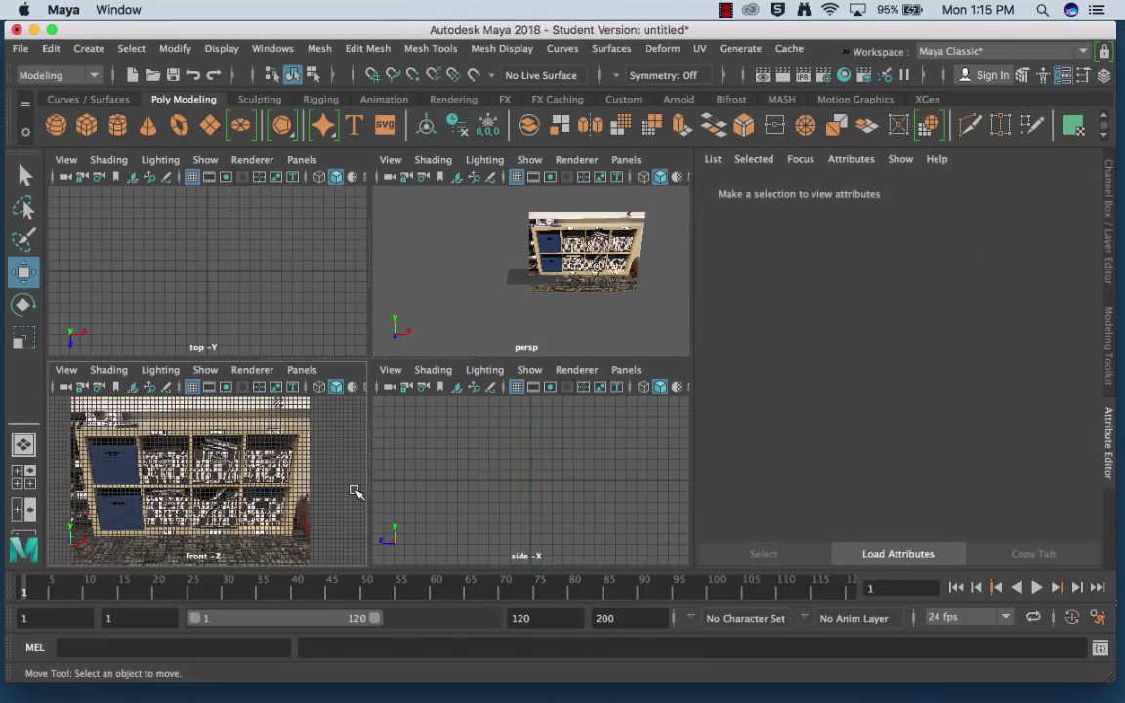
left_click(279, 429)
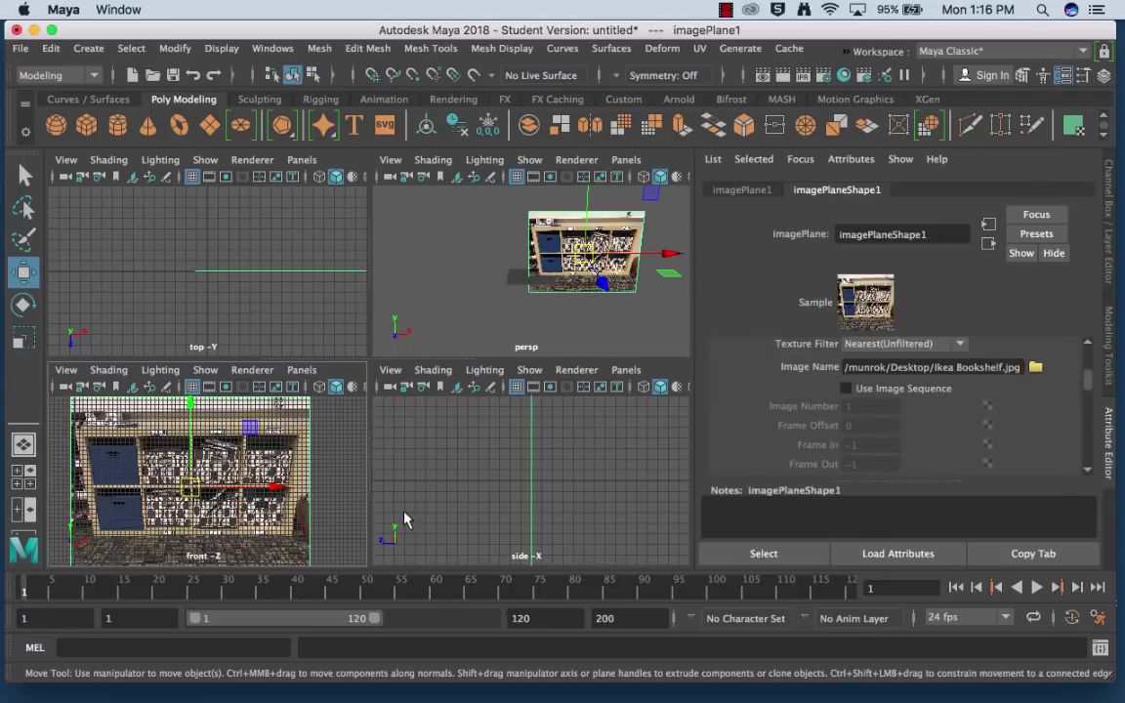
scroll(976, 380, "down", 5)
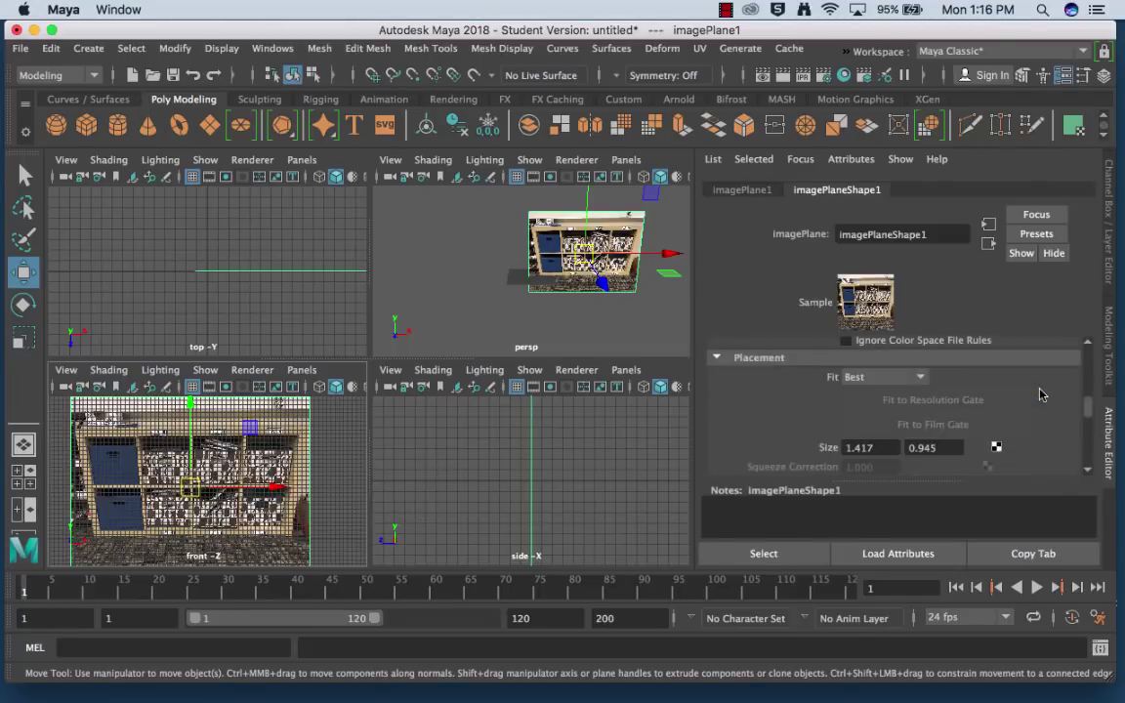
scroll(1040, 400, "up", 6)
scroll(1040, 400, "up", 3)
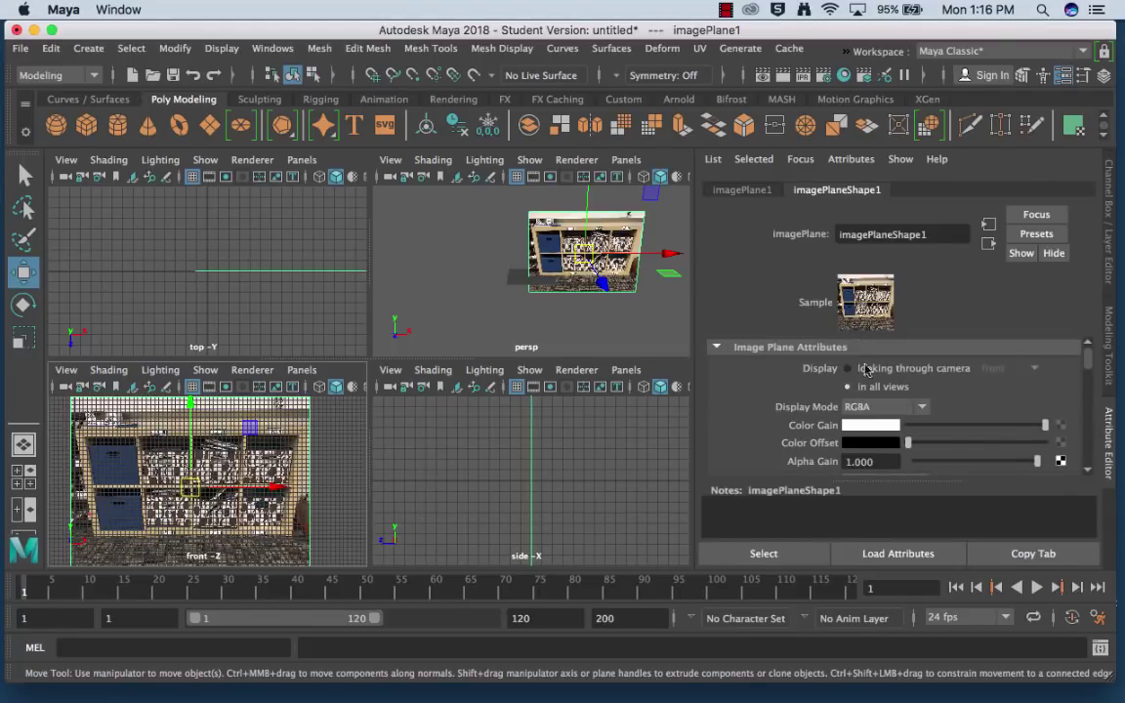
left_click(715, 348)
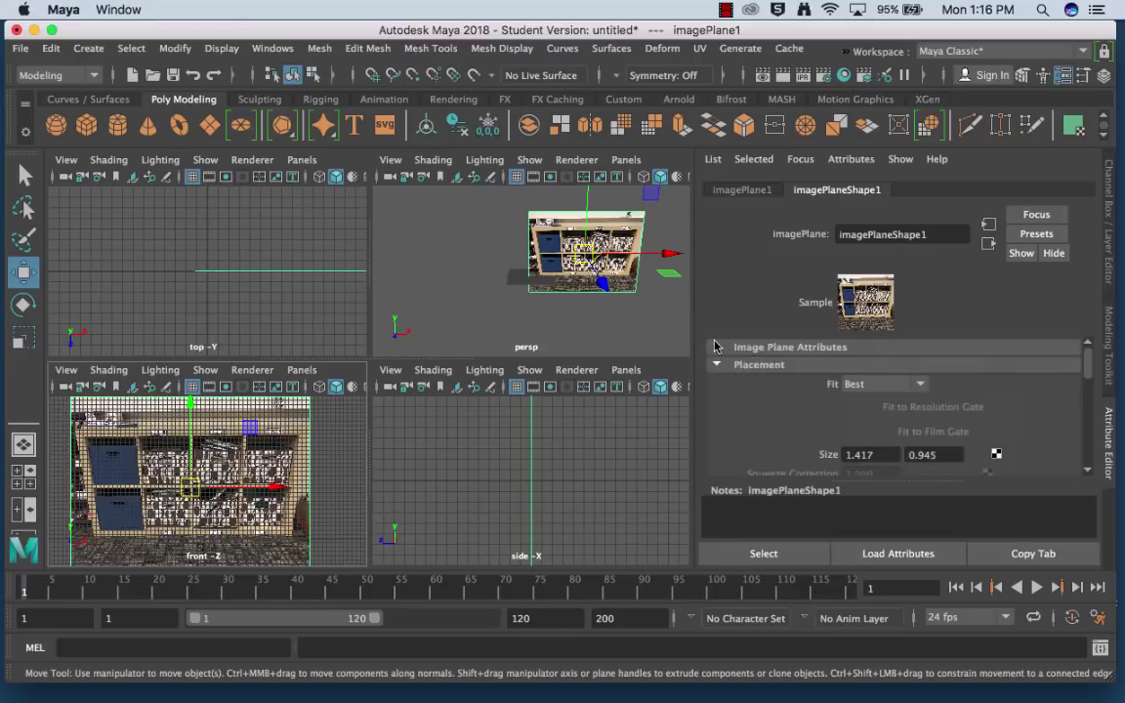
left_click(717, 349)
left_click(846, 369)
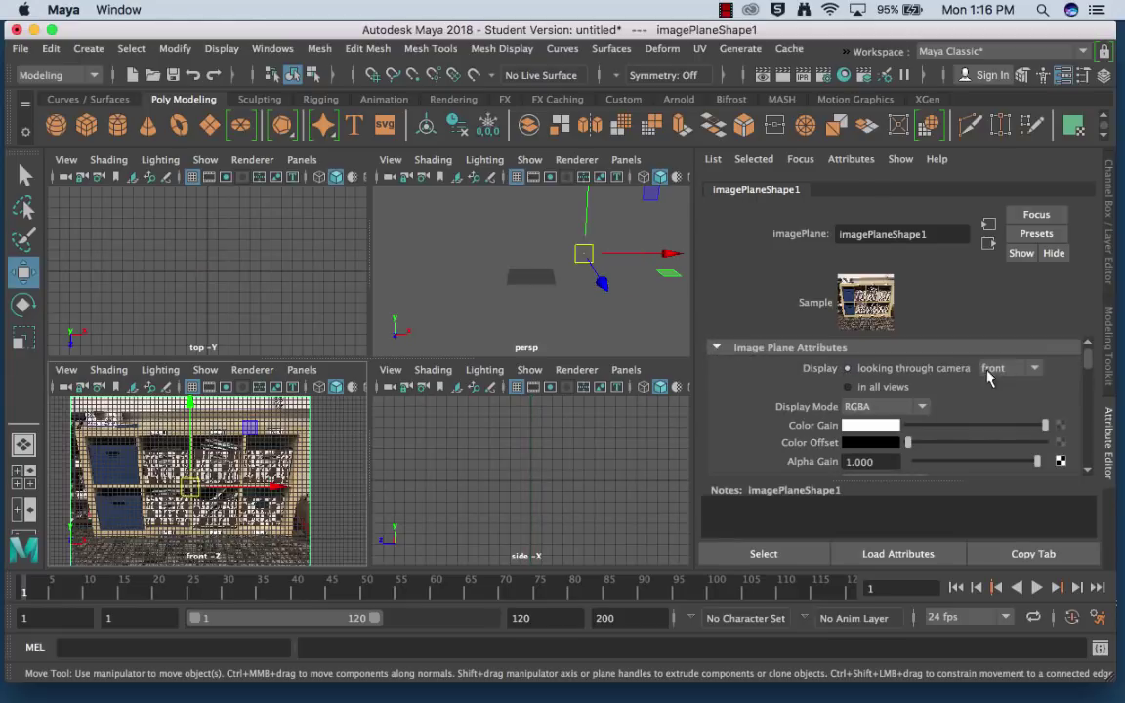
left_click(533, 319)
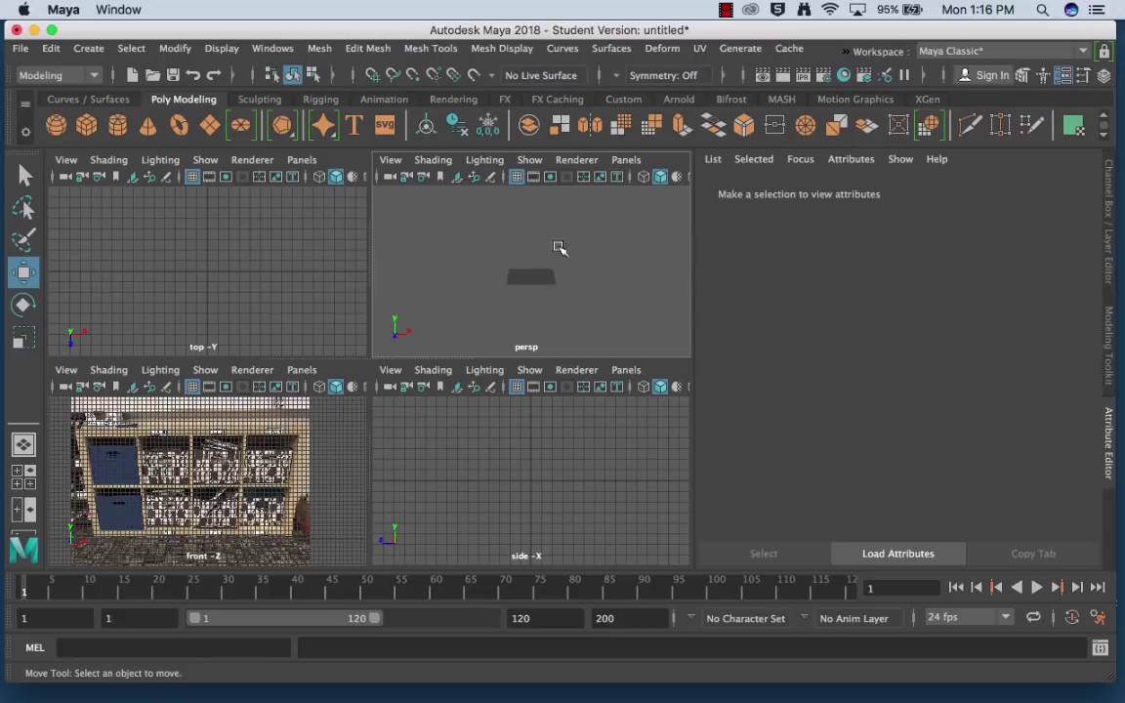
left_click(1108, 216)
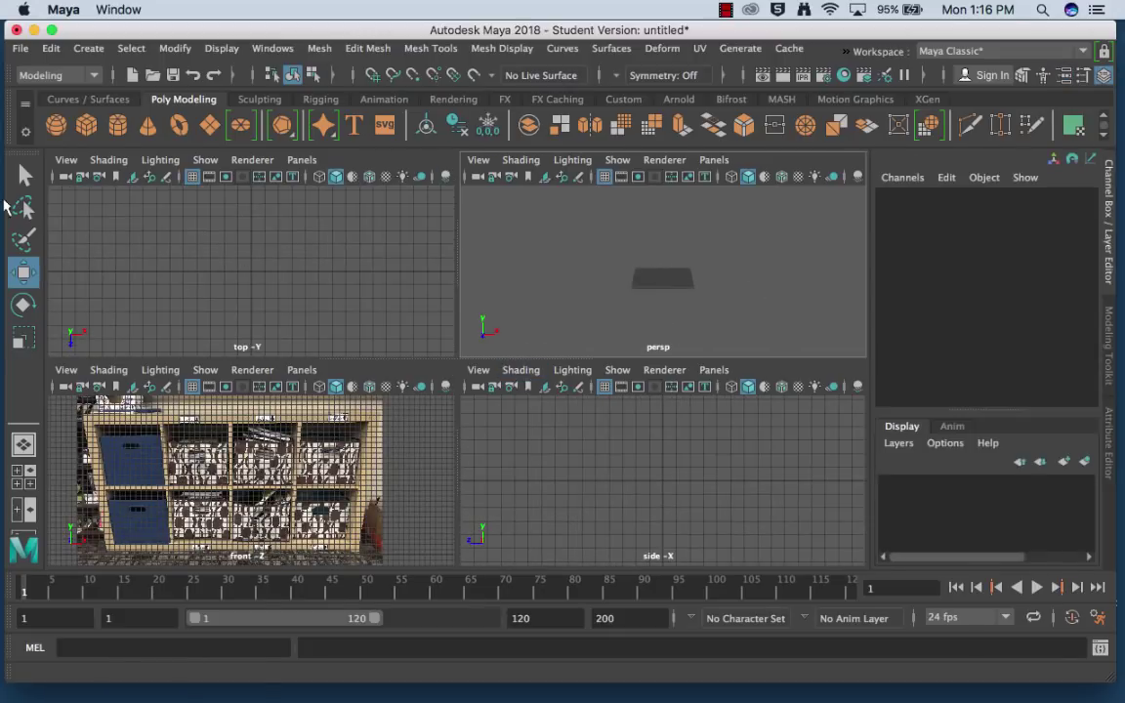
Step: Draw an interactive polygon cube across the bottom of the bookshelf reference
left_click(93, 47)
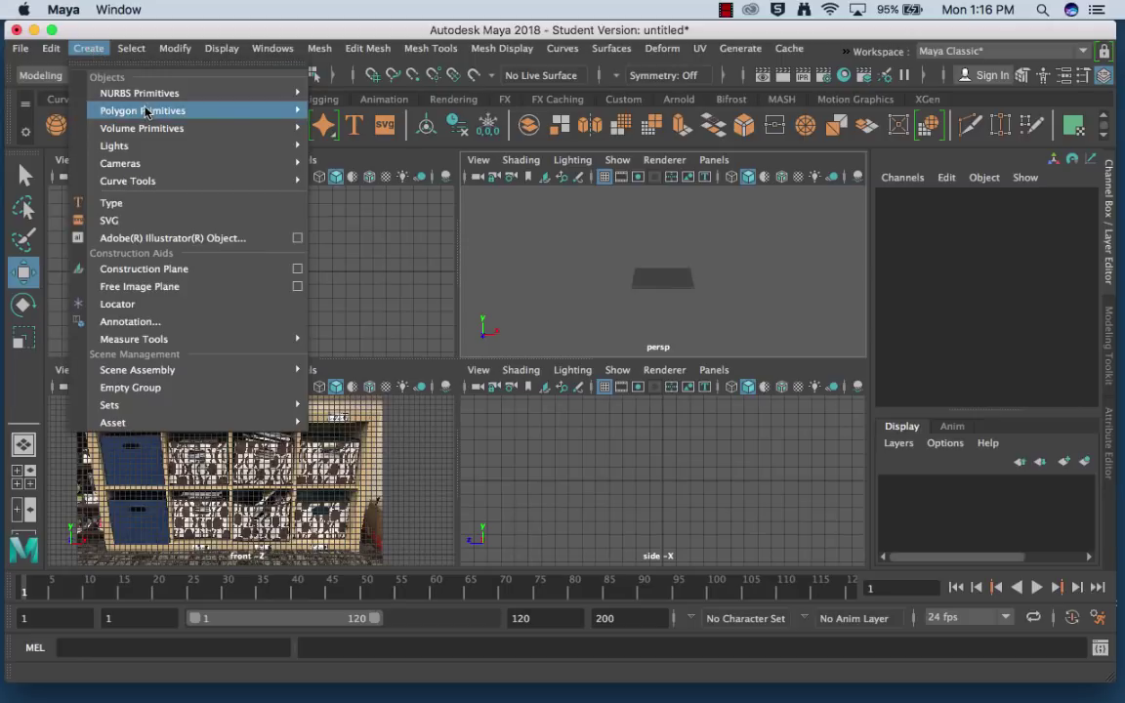
mouse_move(146, 110)
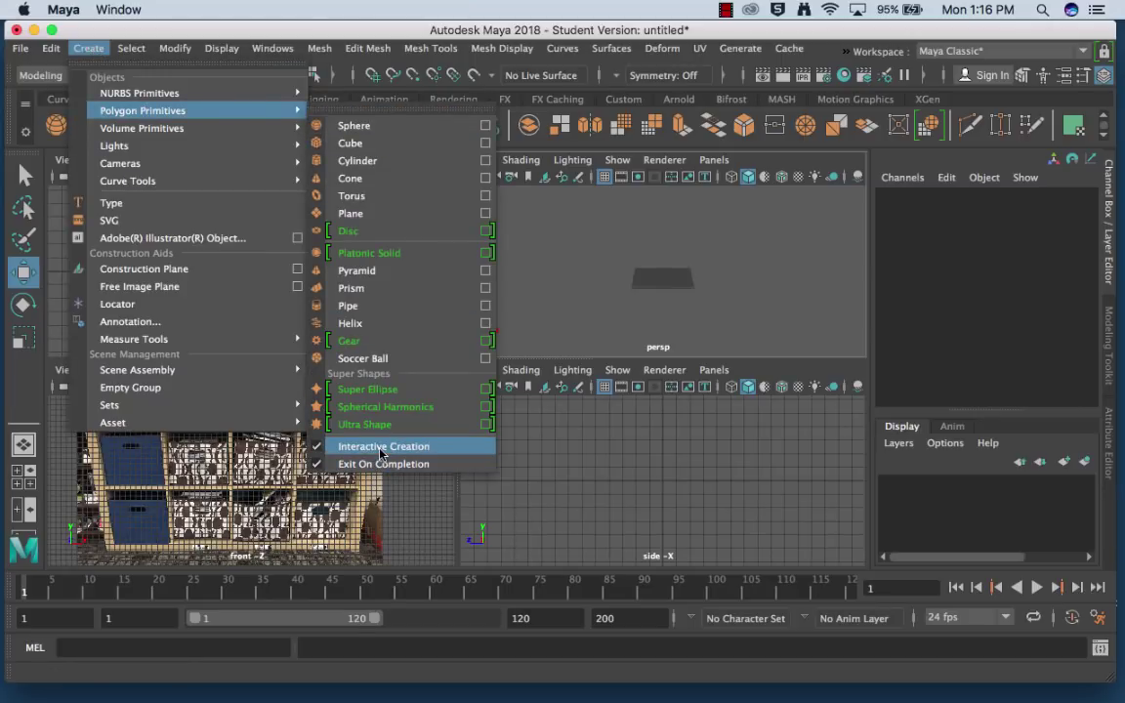
left_click(351, 144)
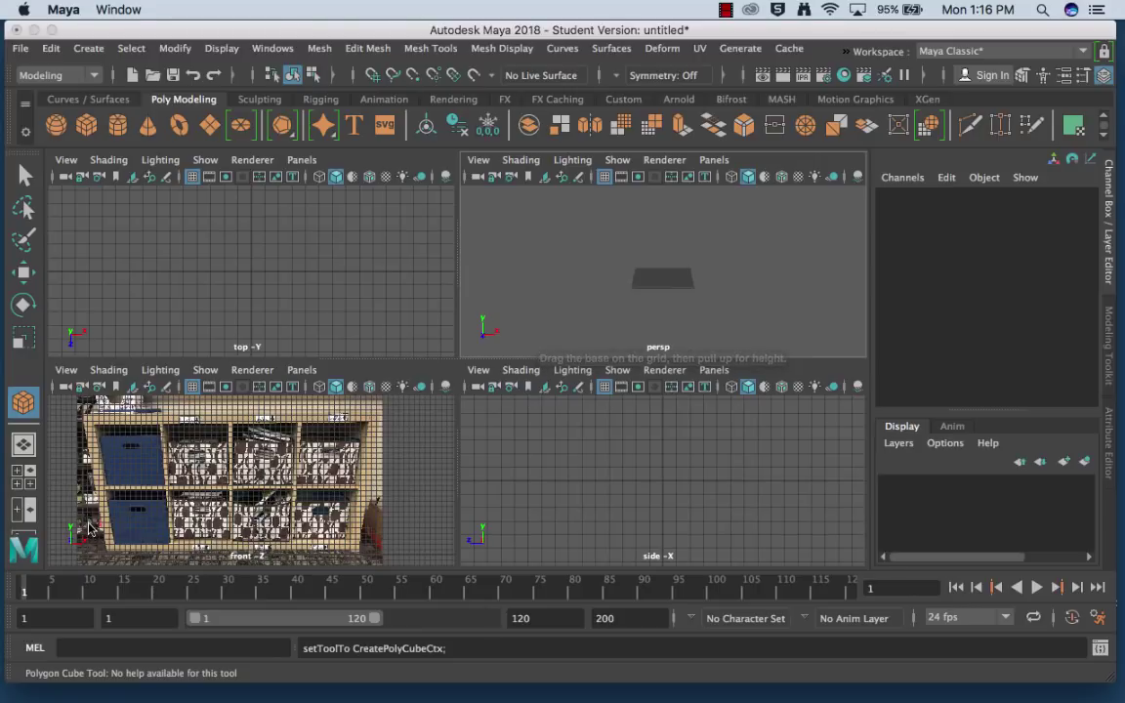
left_click_drag(87, 527, 382, 552)
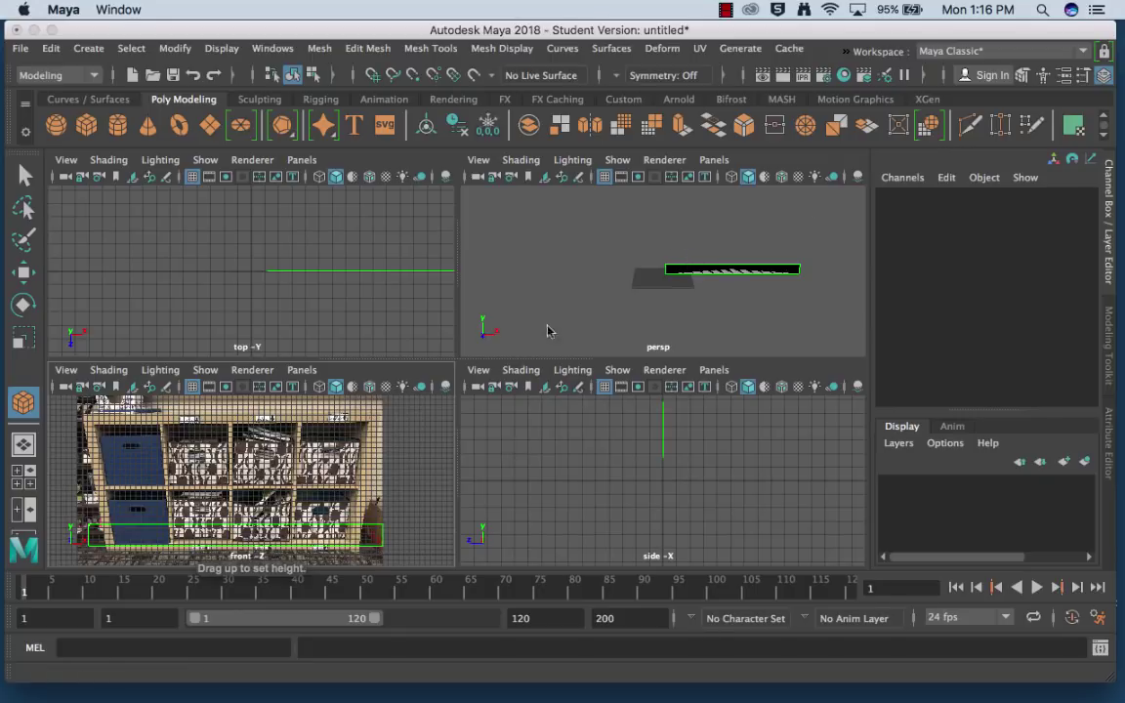
left_click_drag(667, 448, 797, 451)
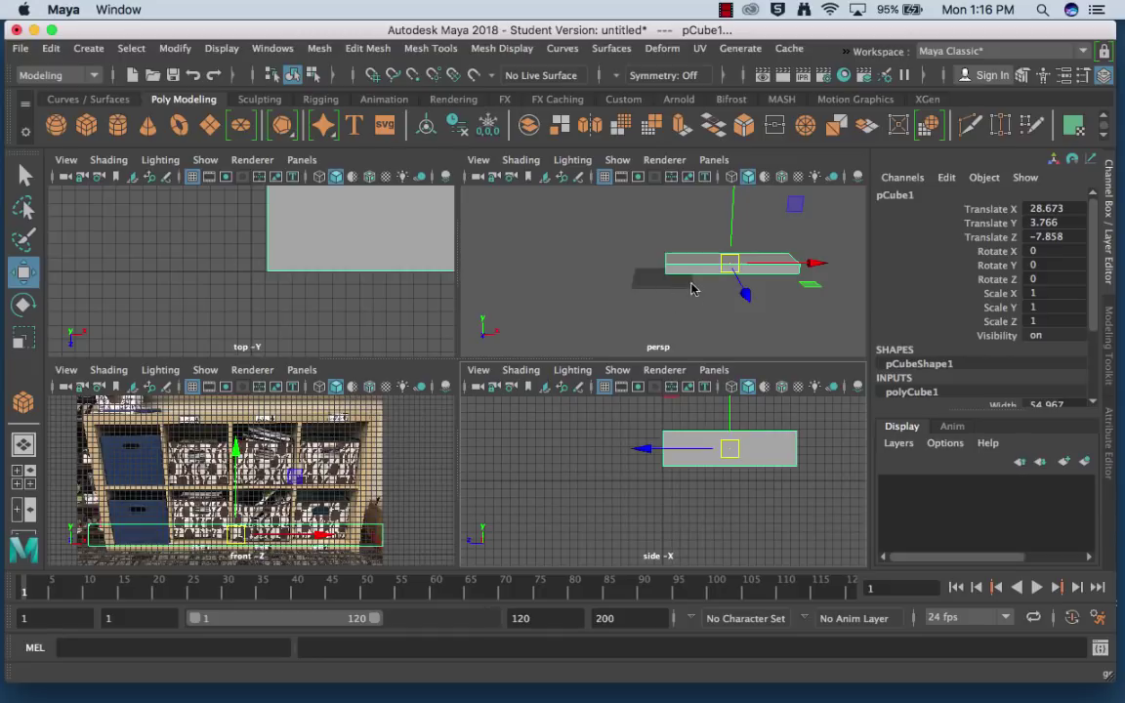
Step: Stretch the box's depth to Z scale about 1.758 and rename it Shelf
key("space")
left_click_drag(616, 309, 515, 480, "alt")
key("r")
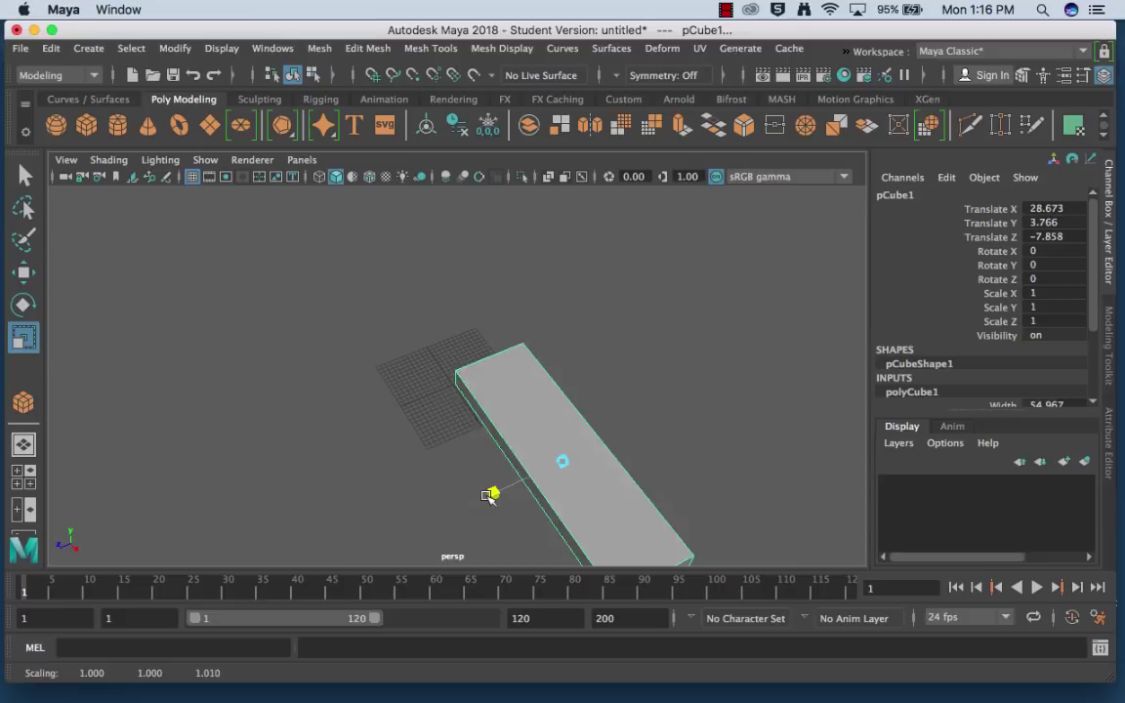
left_click_drag(490, 496, 571, 420)
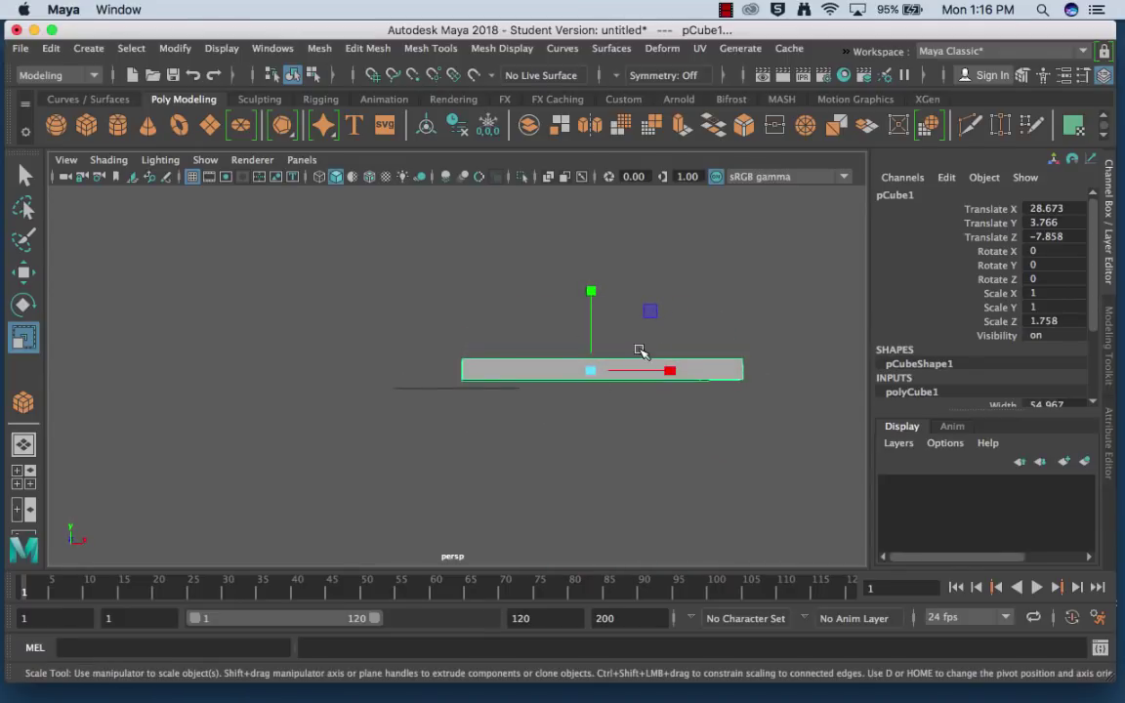
double_click(895, 194)
type("Sh")
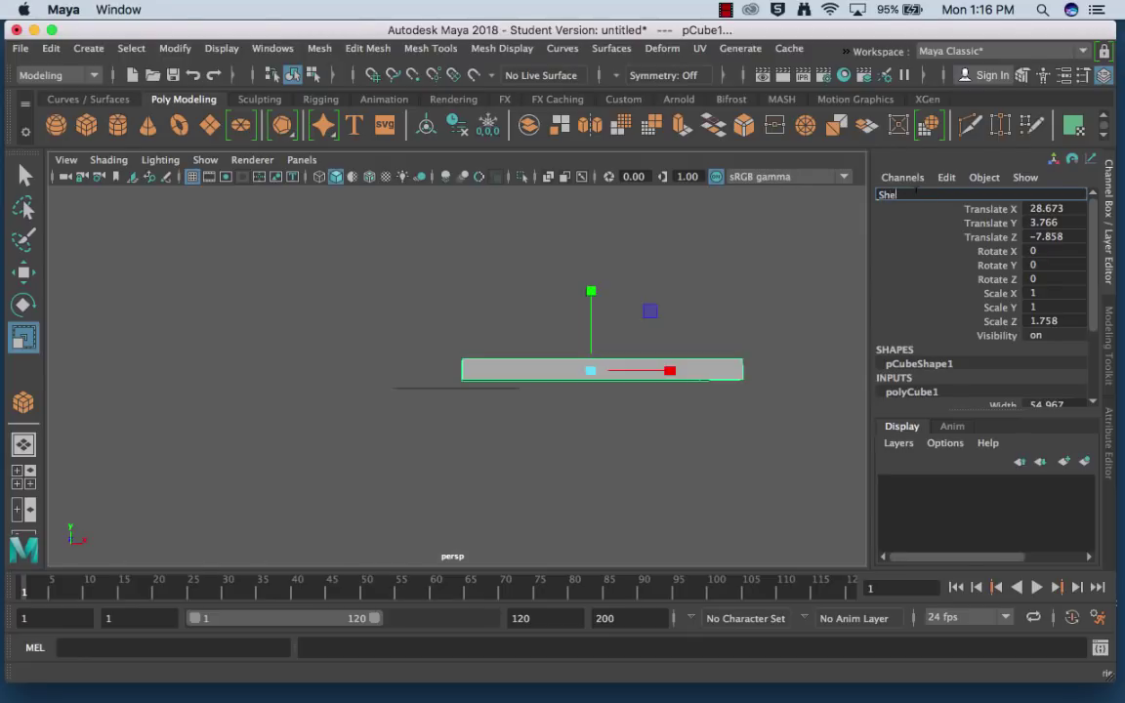
type("elf")
key("Return")
key("space")
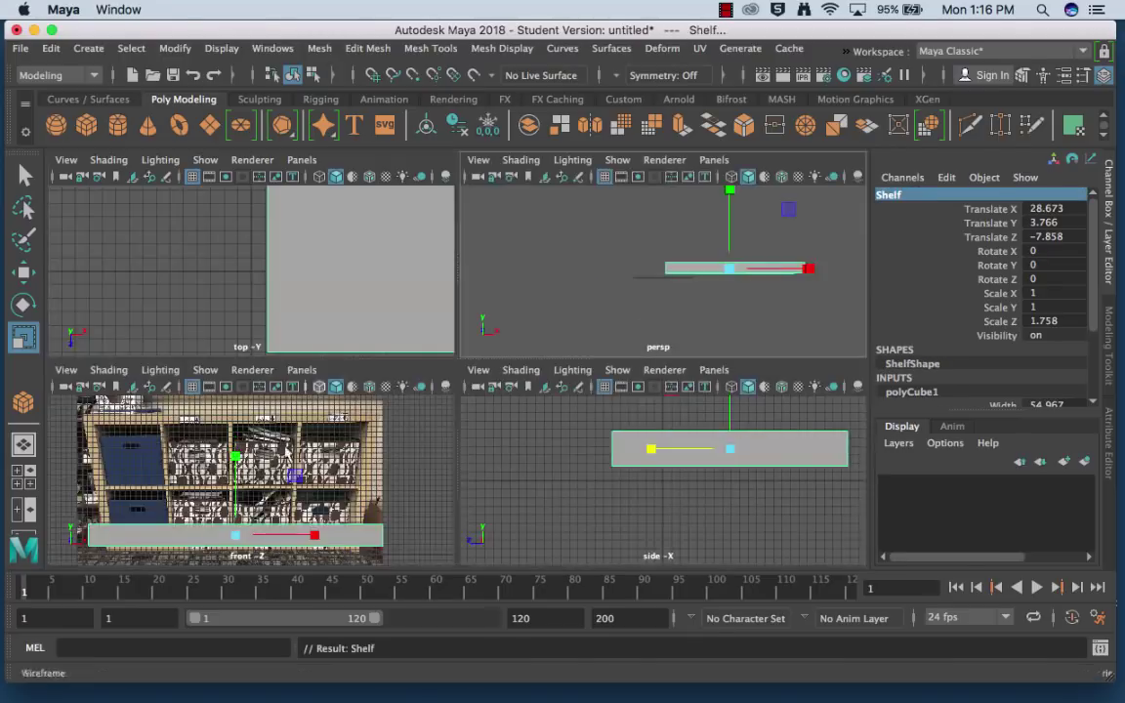
key("space")
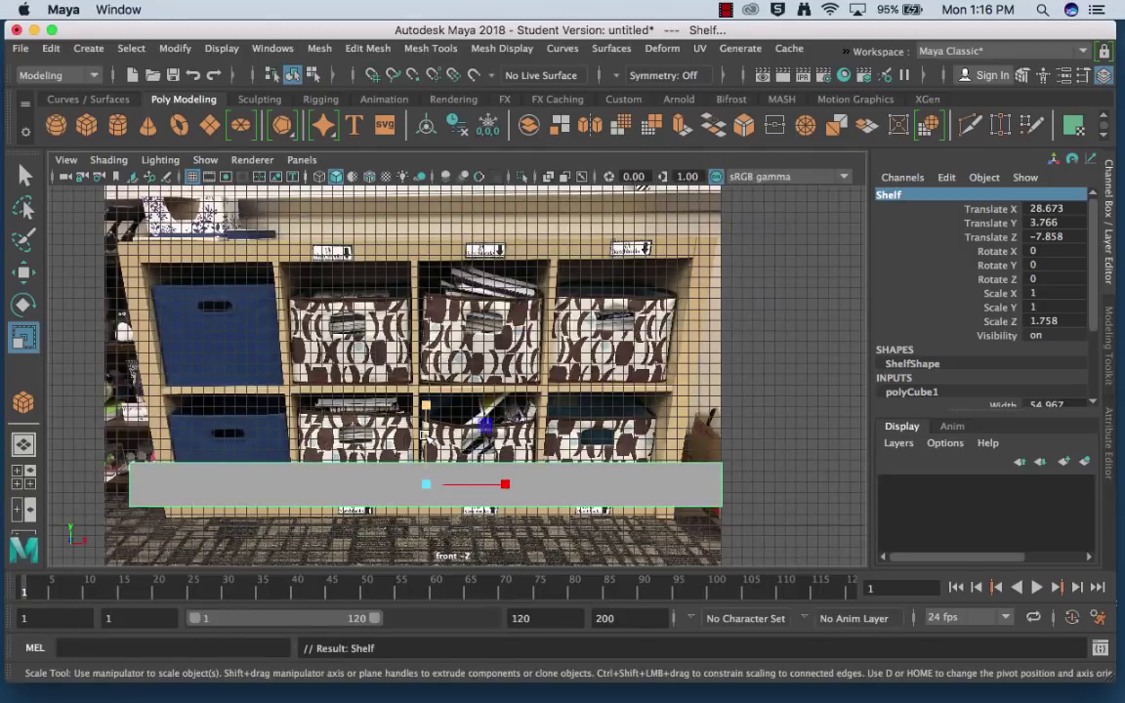
Step: Raise the Shelf along Y toward the middle of the reference bookshelf
key("w")
mouse_move(426, 412)
left_mouse_down()
mouse_move(426, 340)
mouse_move(427, 438)
mouse_move(426, 418)
left_mouse_up()
key("space")
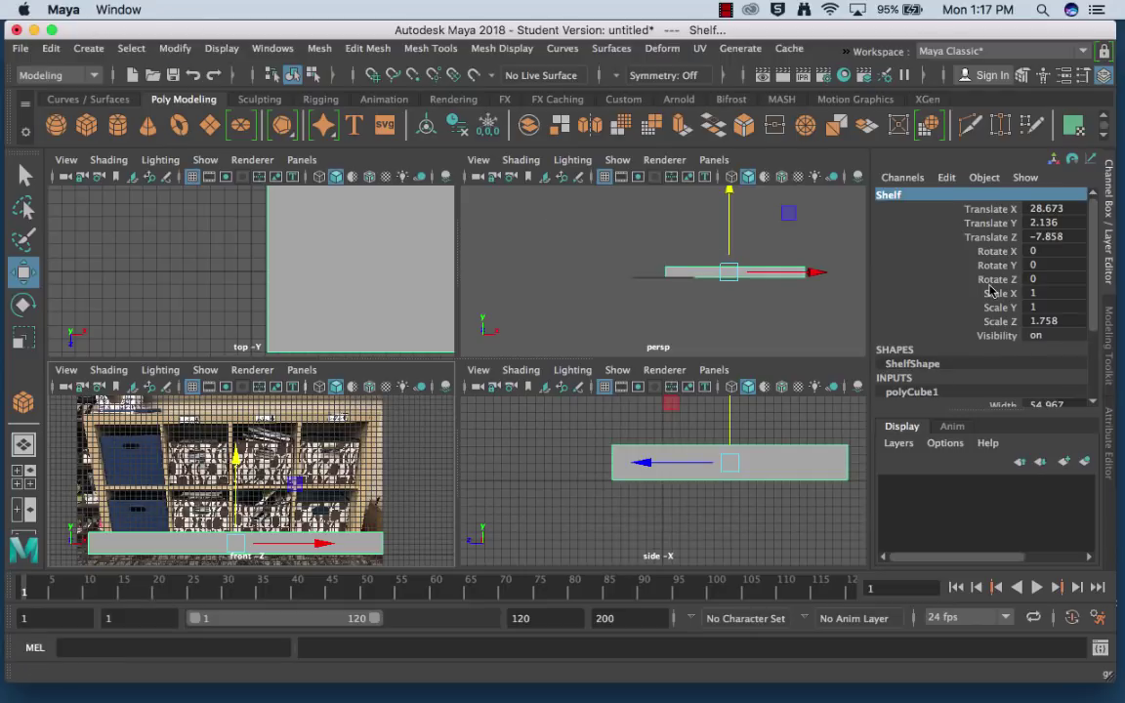
scroll(989, 290, "down", 5)
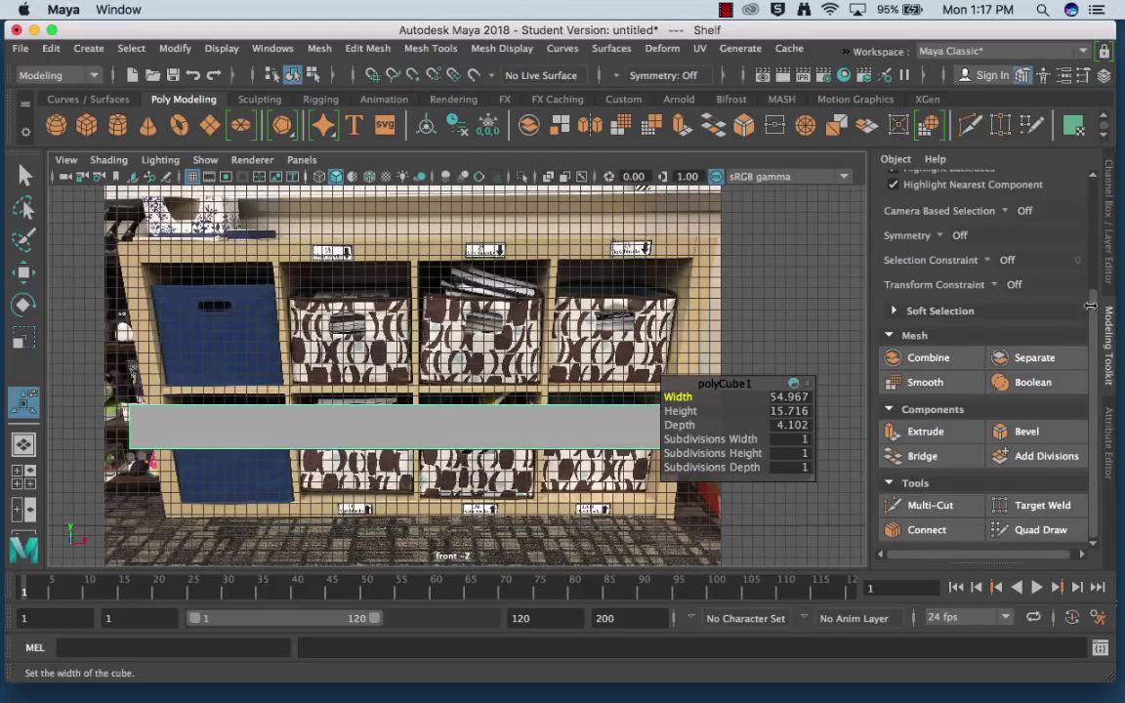
Step: Move the polyCube1 in-view editor aside and expand the polyCube1 inputs in the Channel Box
left_click(1110, 262)
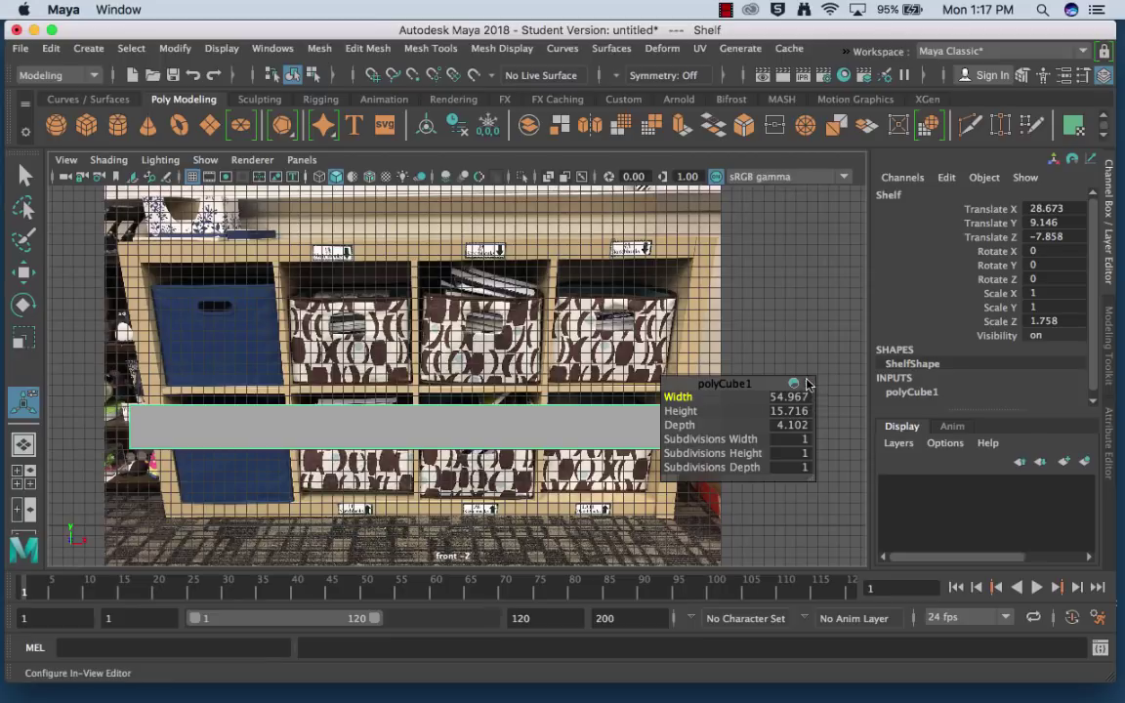
right_click(755, 391)
left_click(755, 392)
left_click_drag(755, 392, 799, 473)
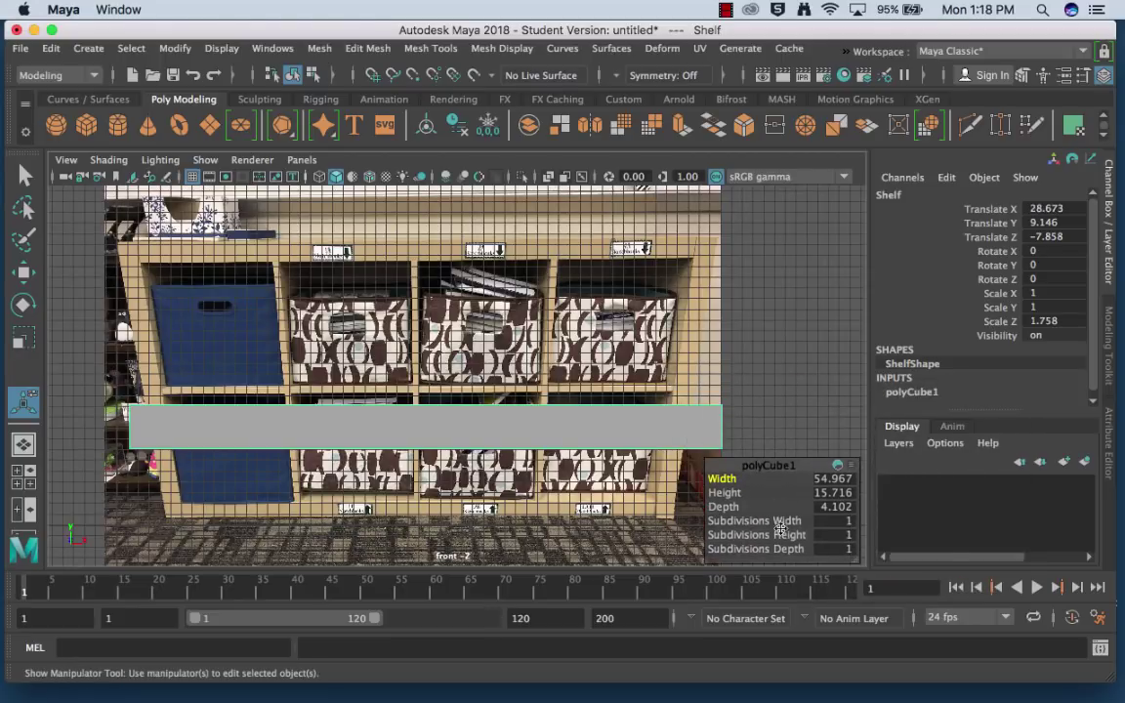
left_click(913, 391)
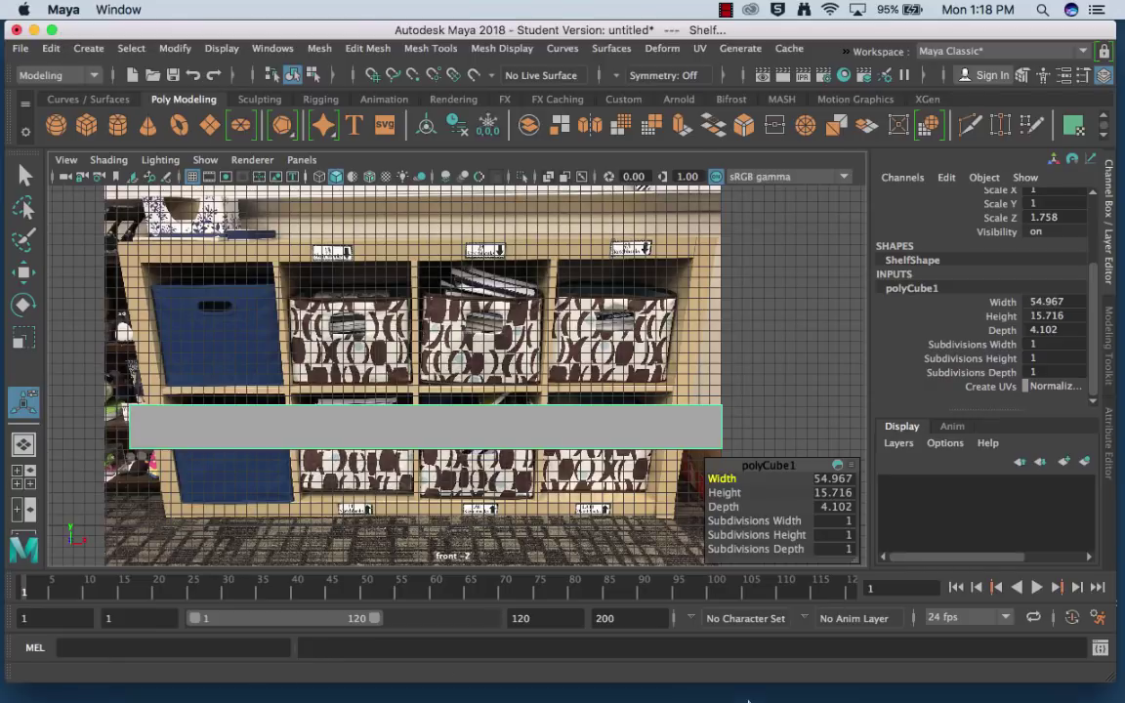
Step: In Photoshop, paint black lines at both edges of each vertical board in the bookshelf photo
mouse_move(748, 699)
left_click(359, 673)
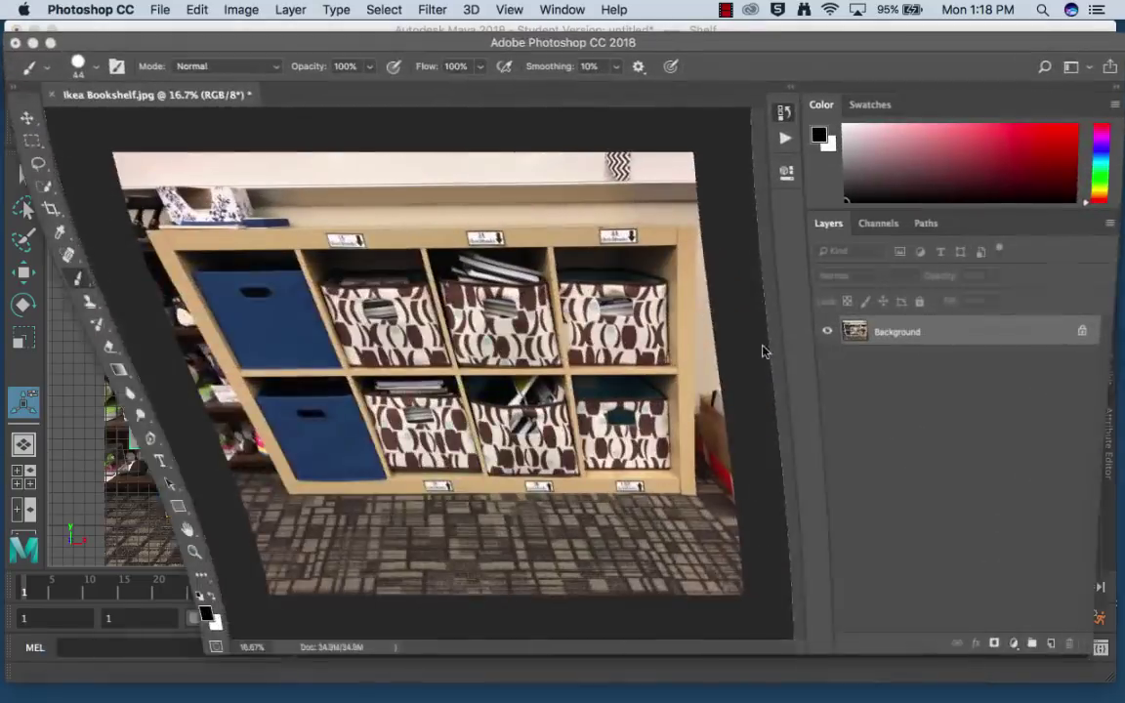
left_click(750, 106)
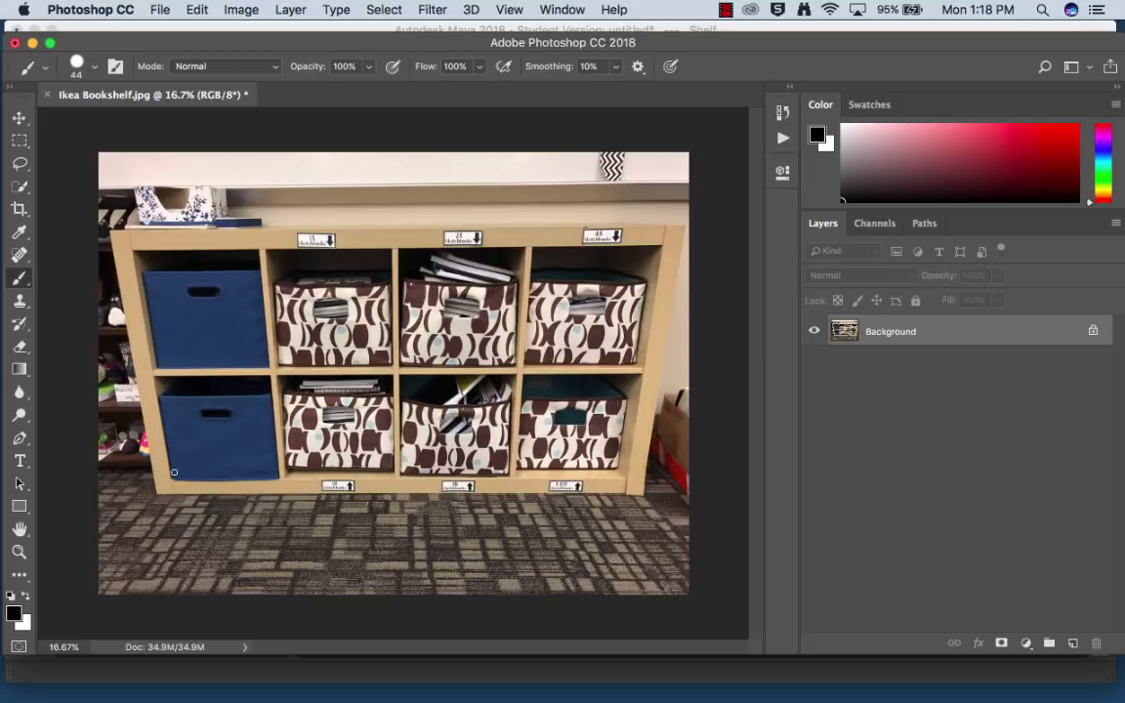
left_click_drag(174, 472, 179, 522)
left_click_drag(154, 471, 156, 510)
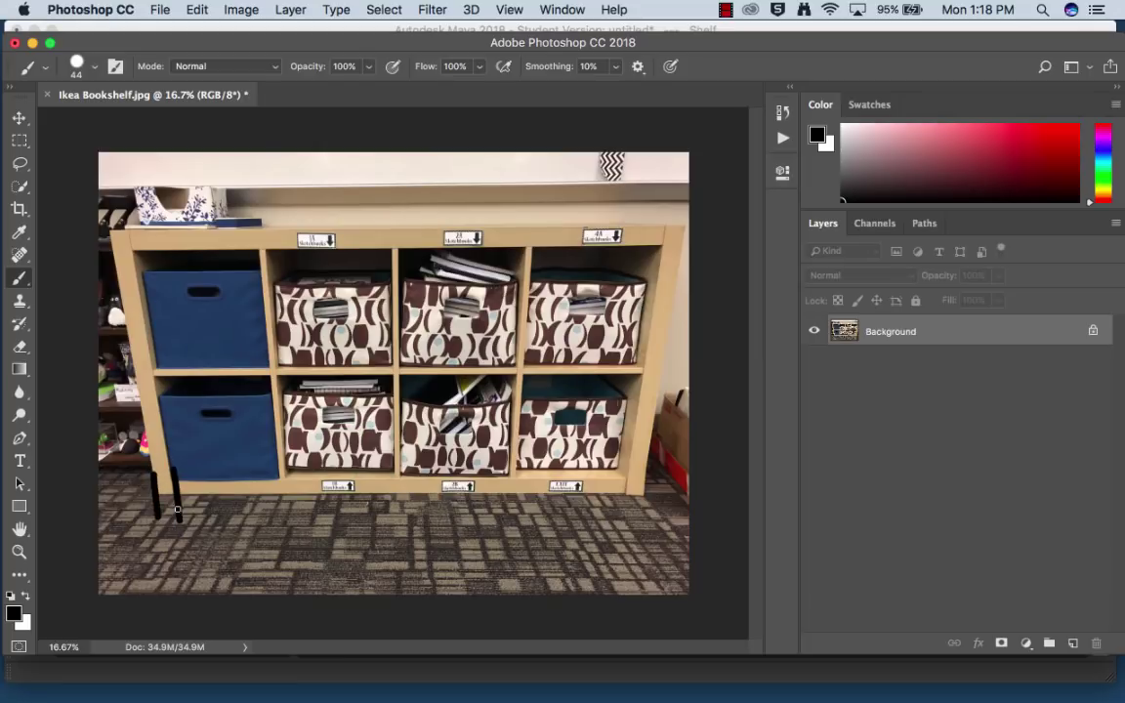
left_click_drag(275, 469, 279, 507)
left_click_drag(283, 465, 291, 529)
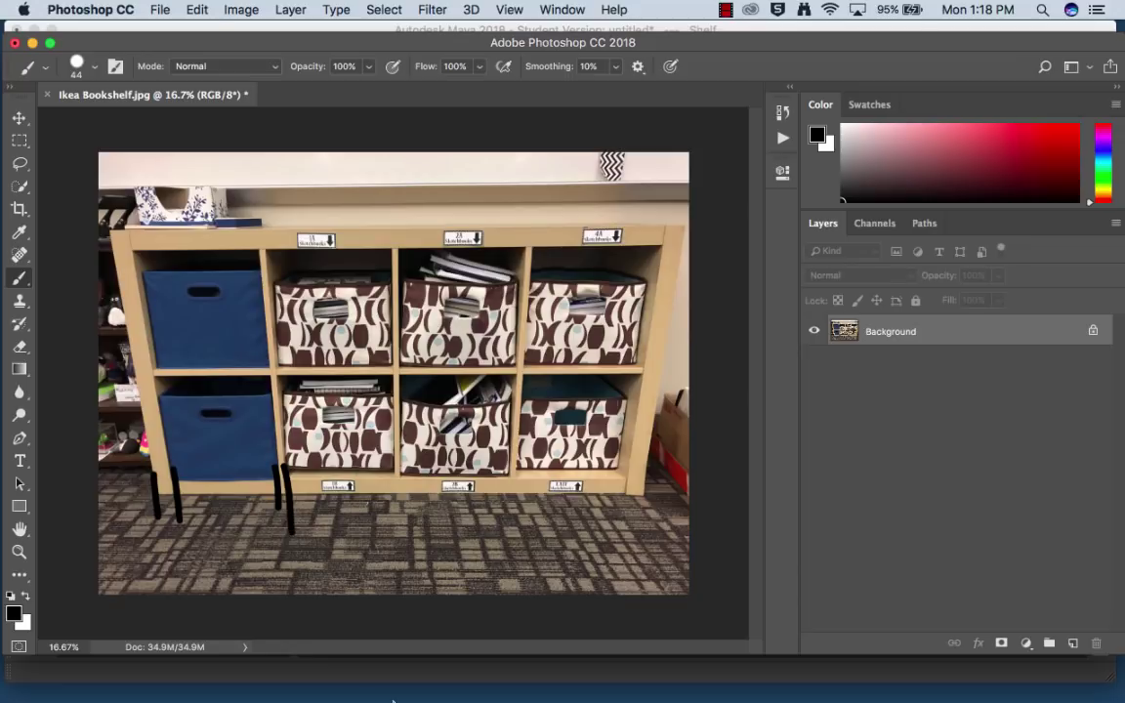
left_click_drag(388, 467, 396, 522)
left_click_drag(402, 466, 406, 495)
left_click_drag(504, 470, 499, 518)
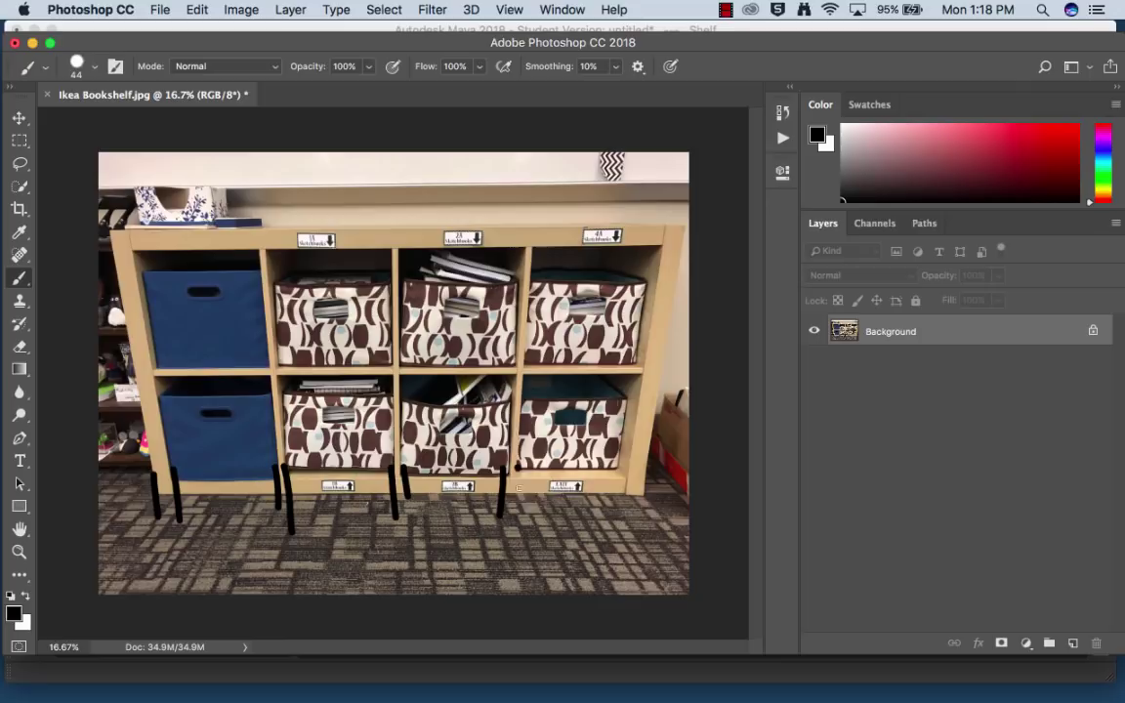
left_click_drag(517, 468, 520, 517)
mouse_move(621, 470)
left_mouse_down()
mouse_move(622, 510)
mouse_move(654, 526)
left_mouse_up()
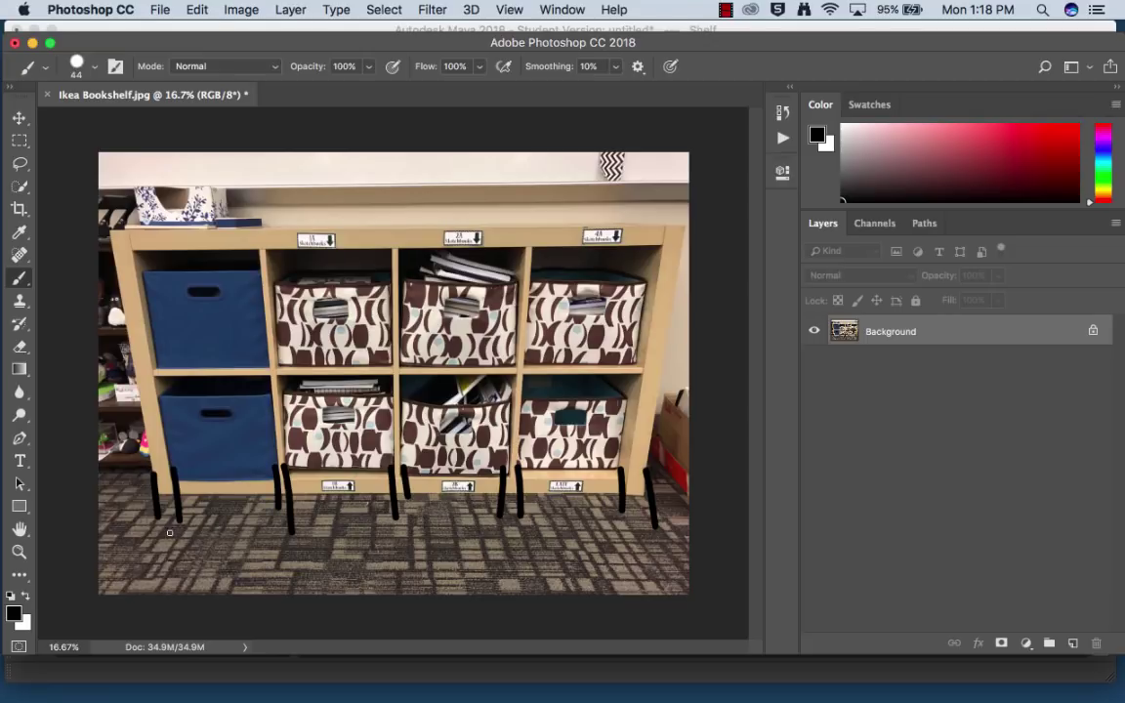
Step: Number the spans 1 to 9 on the floor beneath the boards
left_click_drag(169, 532, 173, 554)
left_click_drag(214, 519, 237, 538)
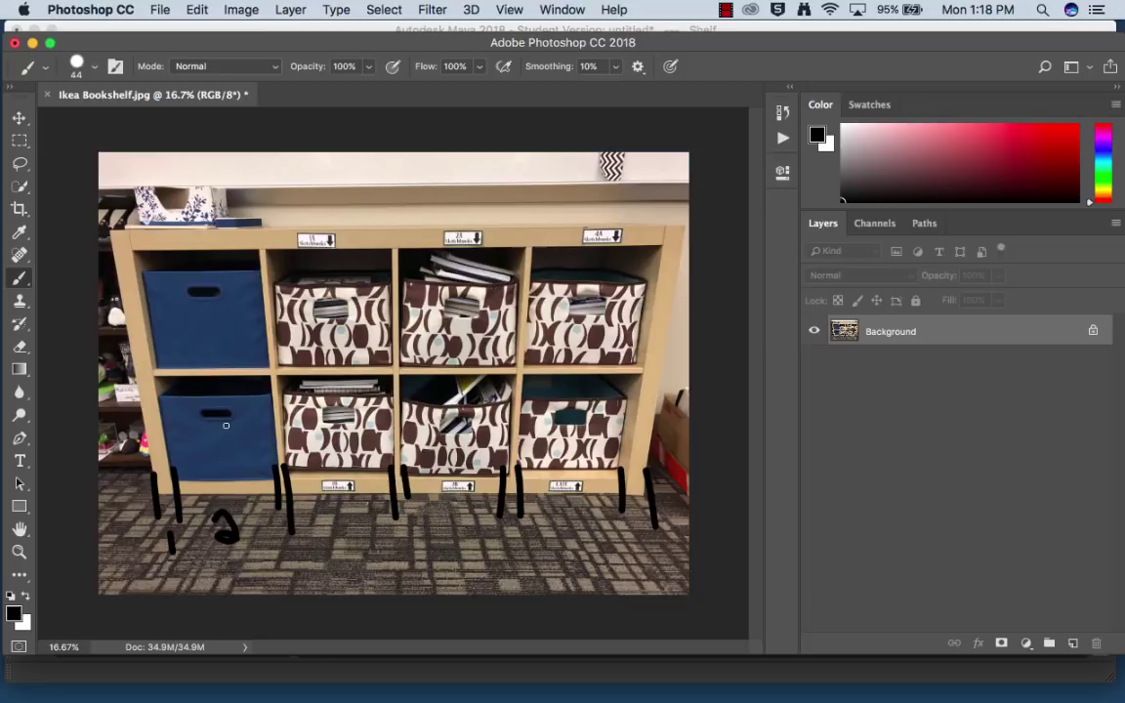
mouse_move(273, 544)
left_mouse_down()
mouse_move(286, 557)
mouse_move(266, 574)
left_mouse_up()
mouse_move(333, 510)
left_mouse_down()
mouse_move(355, 529)
mouse_move(351, 559)
left_mouse_up()
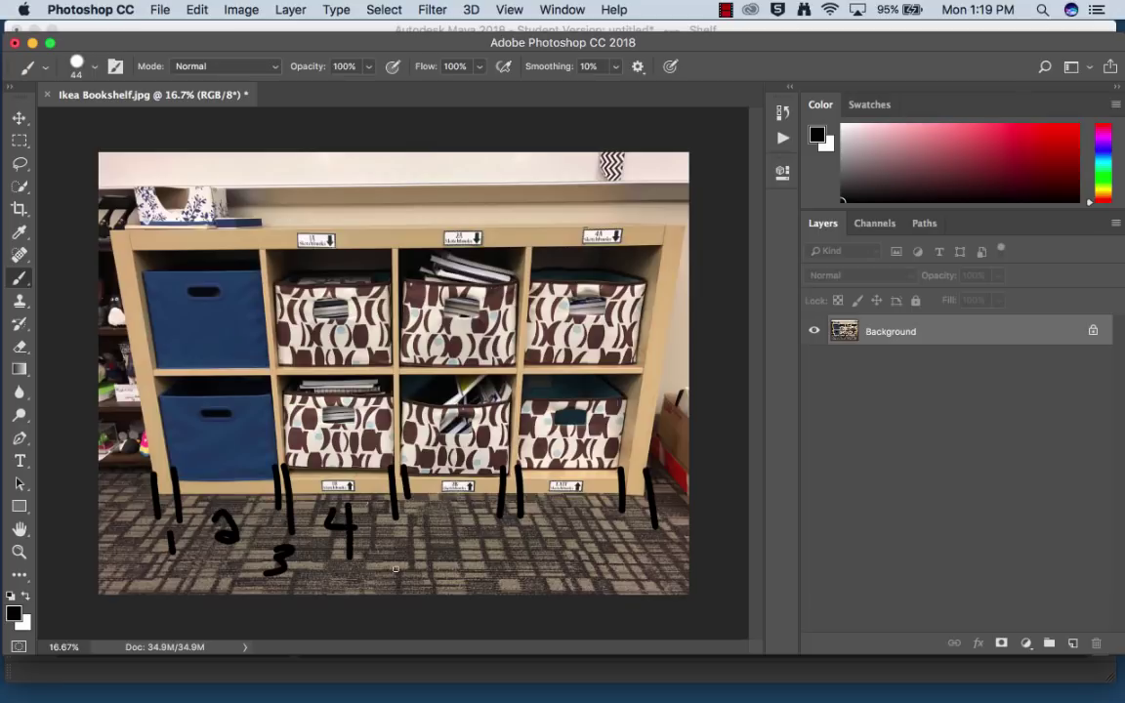
left_click_drag(404, 524, 386, 548)
mouse_move(453, 538)
left_mouse_down()
mouse_move(446, 525)
mouse_move(510, 555)
left_mouse_up()
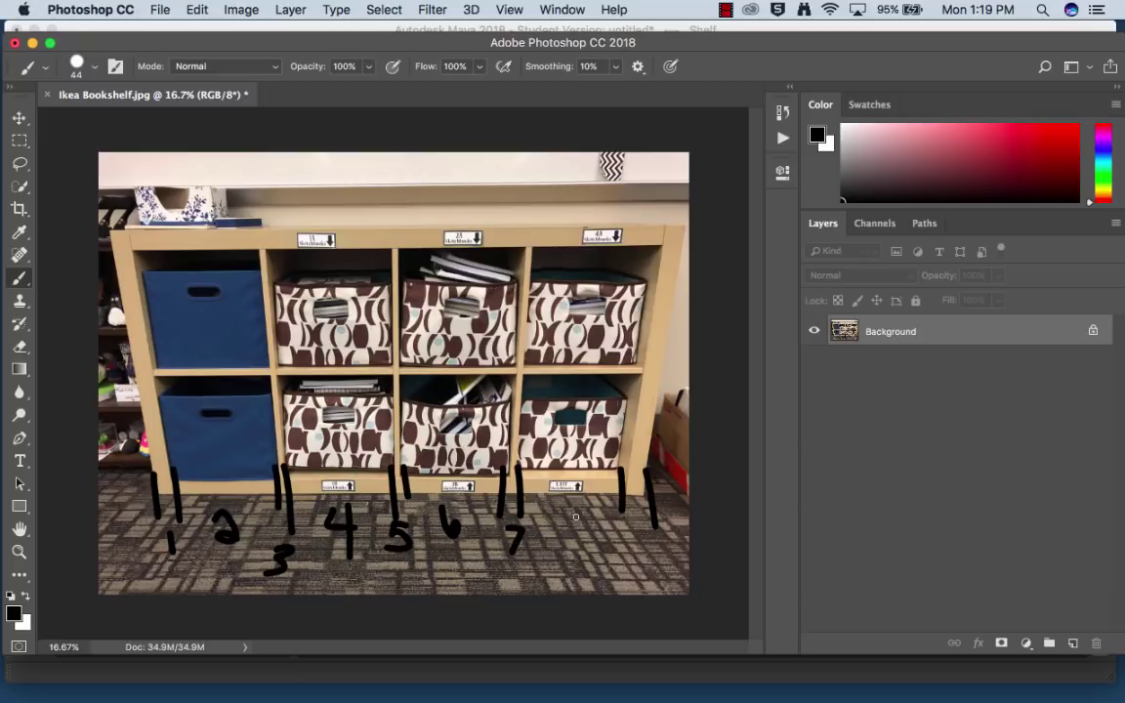
left_click_drag(576, 517, 570, 507)
left_click_drag(642, 524, 637, 571)
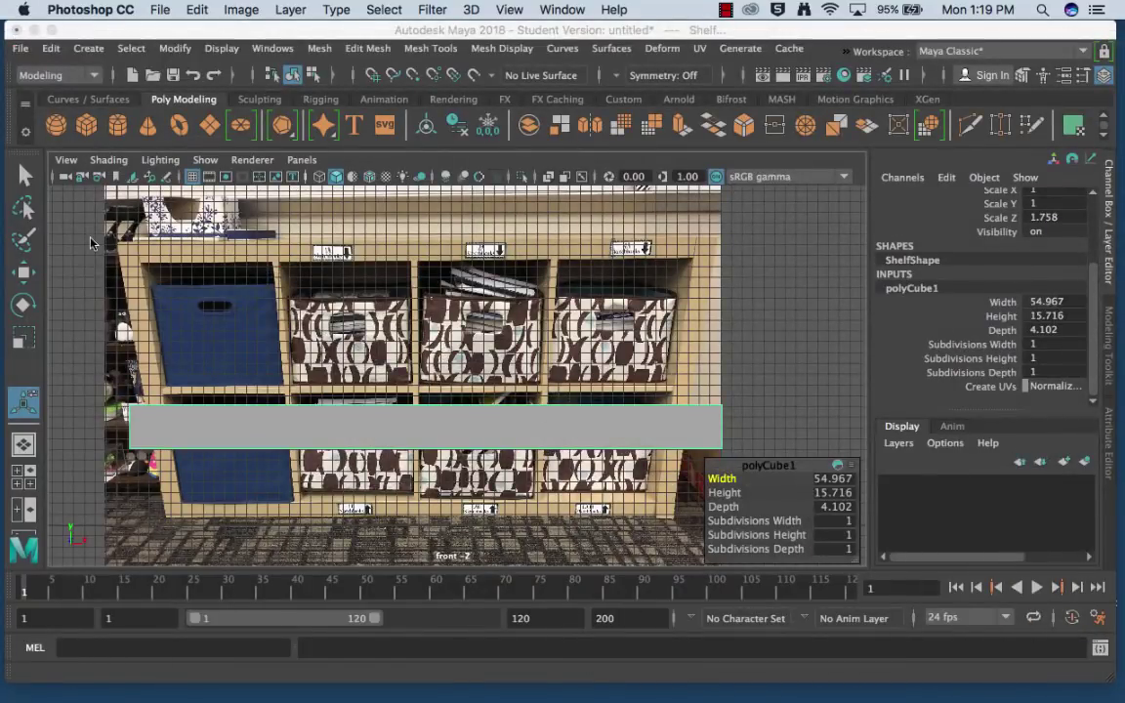
Step: Select the Shelf in Maya and set polyCube1 Subdivisions Width to 9
left_click(801, 322)
key("space")
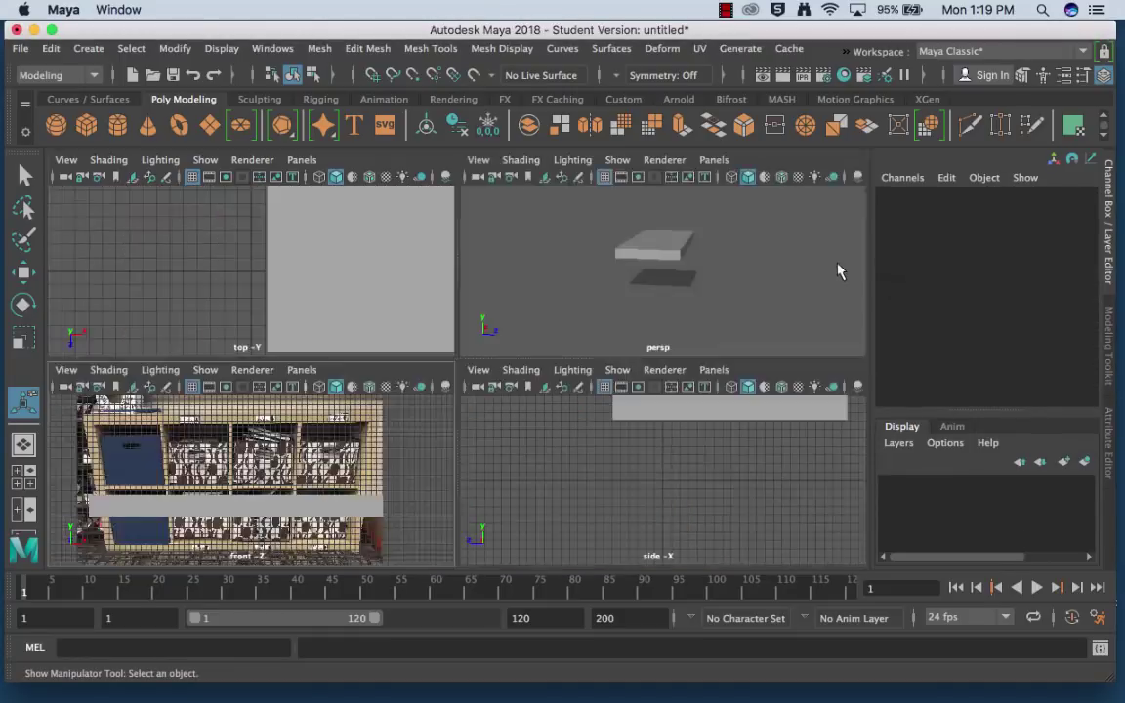
key("space")
left_click(431, 319)
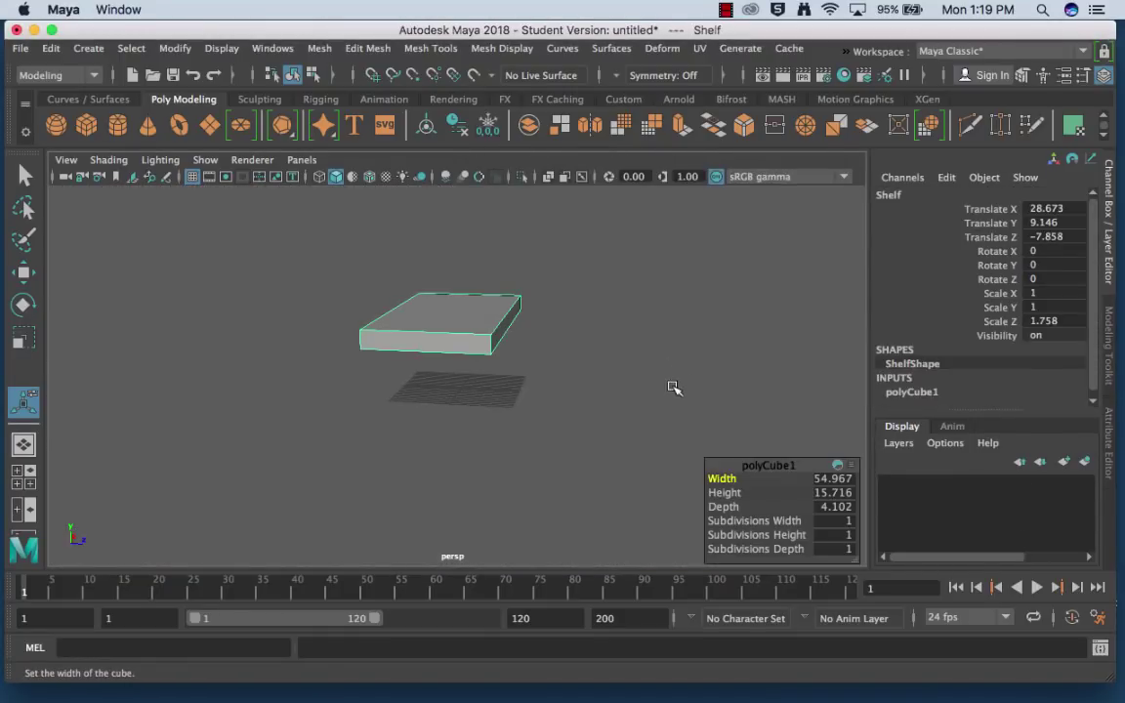
left_click_drag(689, 392, 743, 414, "alt")
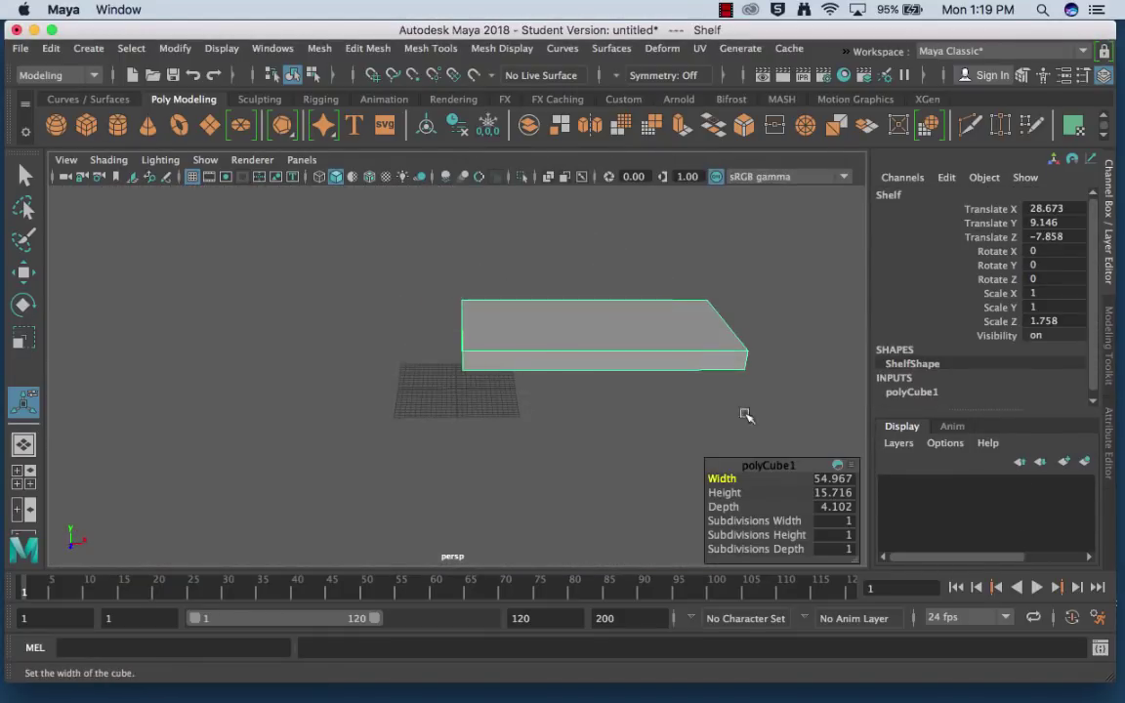
left_click(911, 393)
scroll(954, 394, "down", 3)
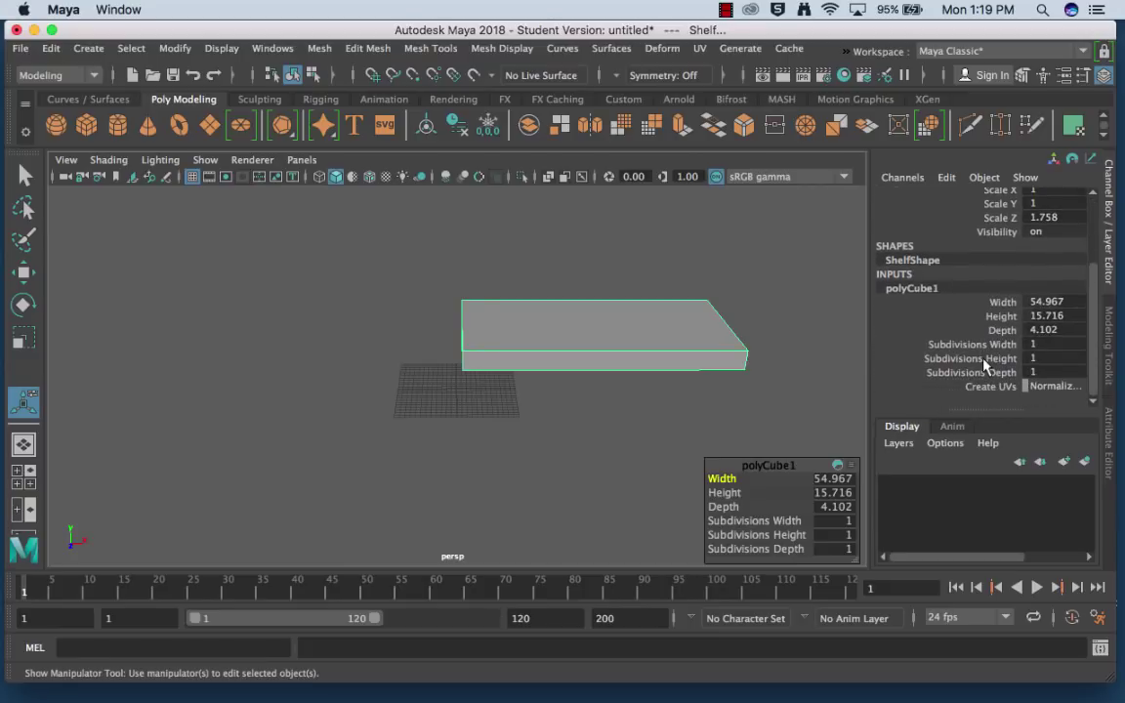
left_click(1055, 343)
left_click(1055, 344)
key("Return")
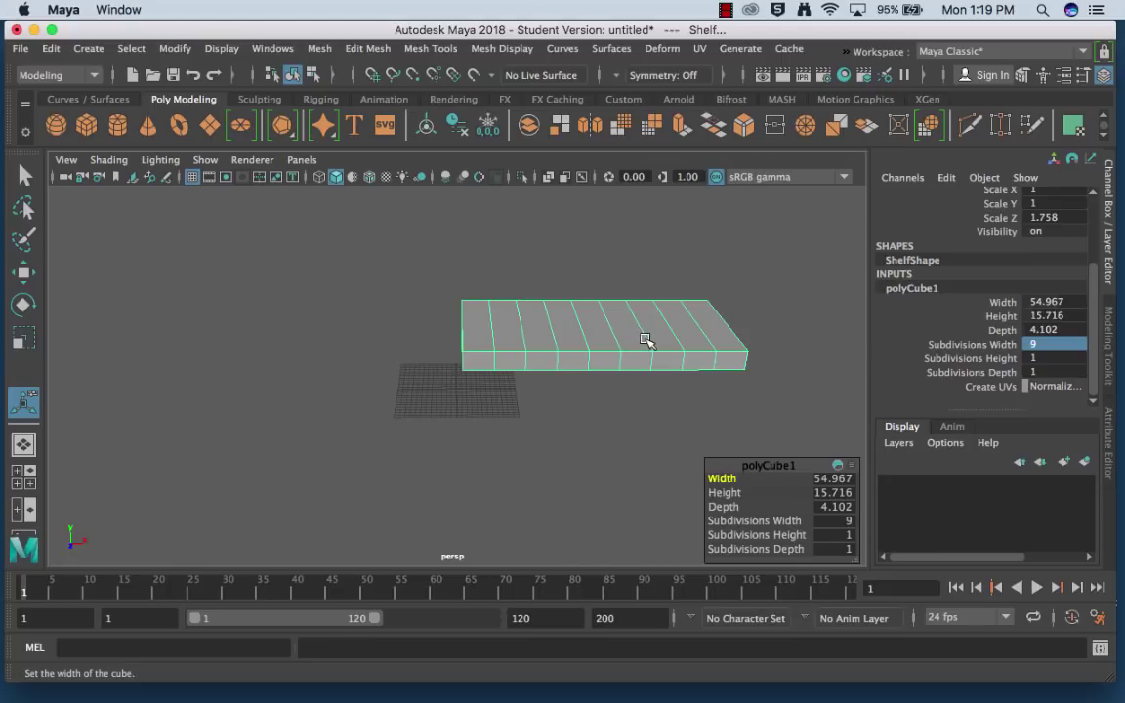
Step: Lower the Shelf slightly along Y and frame the whole shelf in the perspective view
key("w")
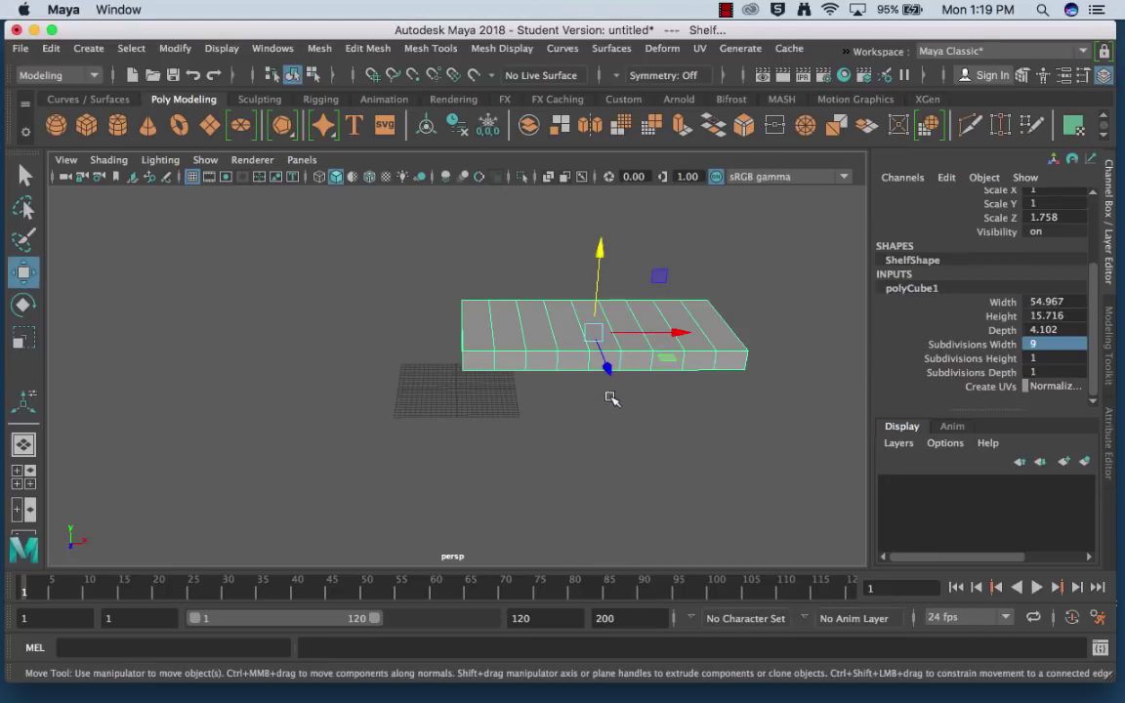
left_click_drag(608, 394, 606, 369, "alt")
left_click_drag(594, 256, 593, 289)
left_click_drag(592, 391, 612, 422, "alt")
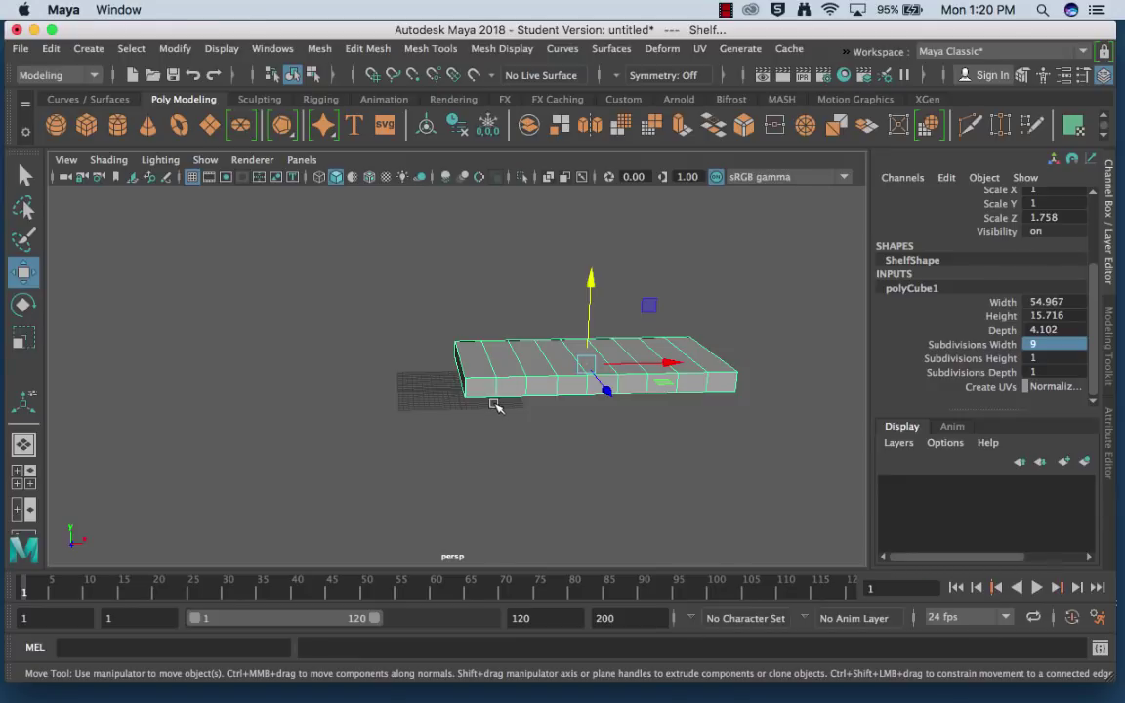
scroll(498, 401, "up", 5)
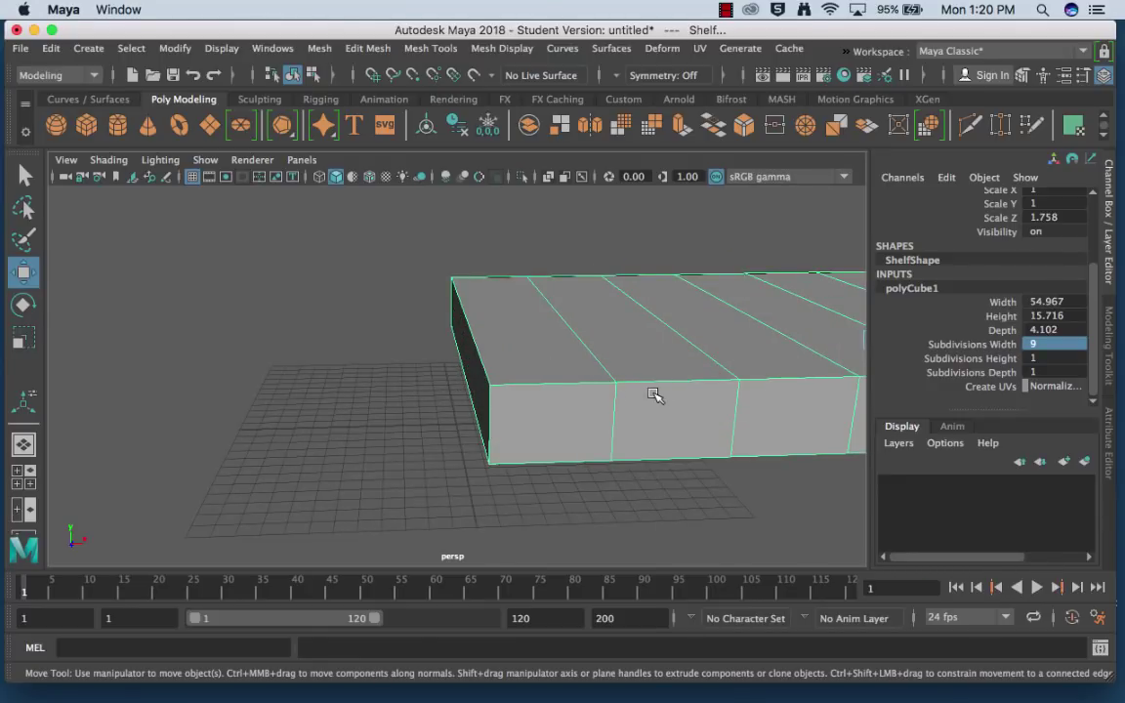
scroll(653, 394, "down", 6)
middle_click_drag(629, 425, 522, 403, "alt")
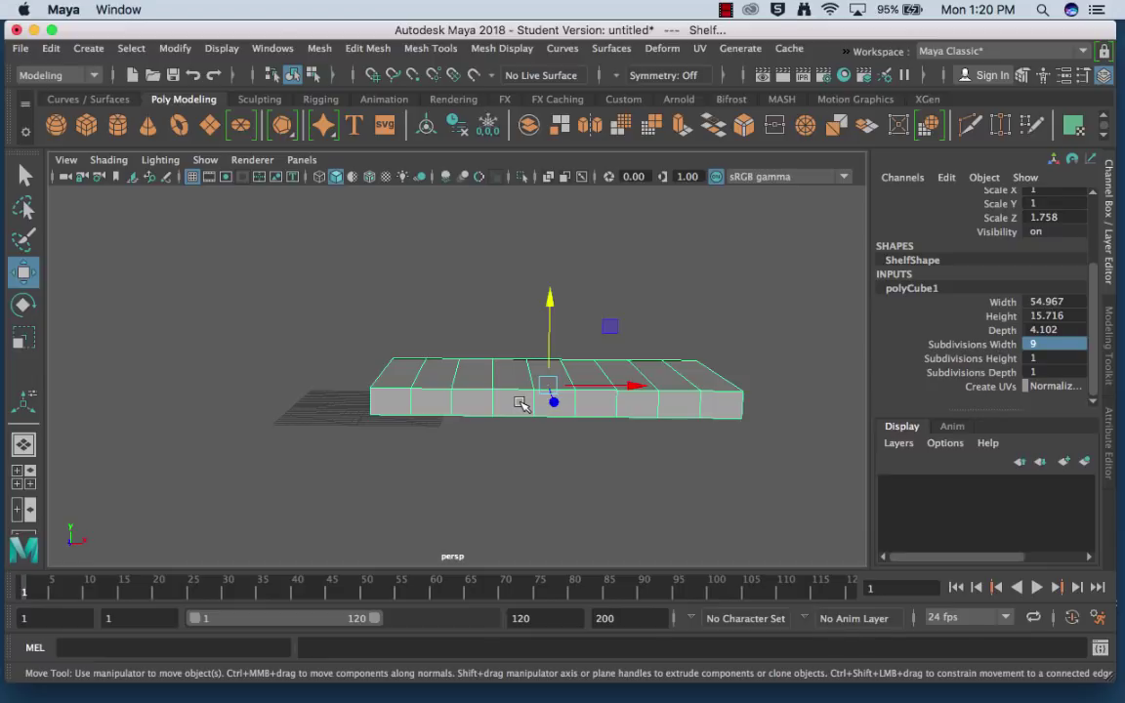
right_click_drag(389, 335, 442, 138)
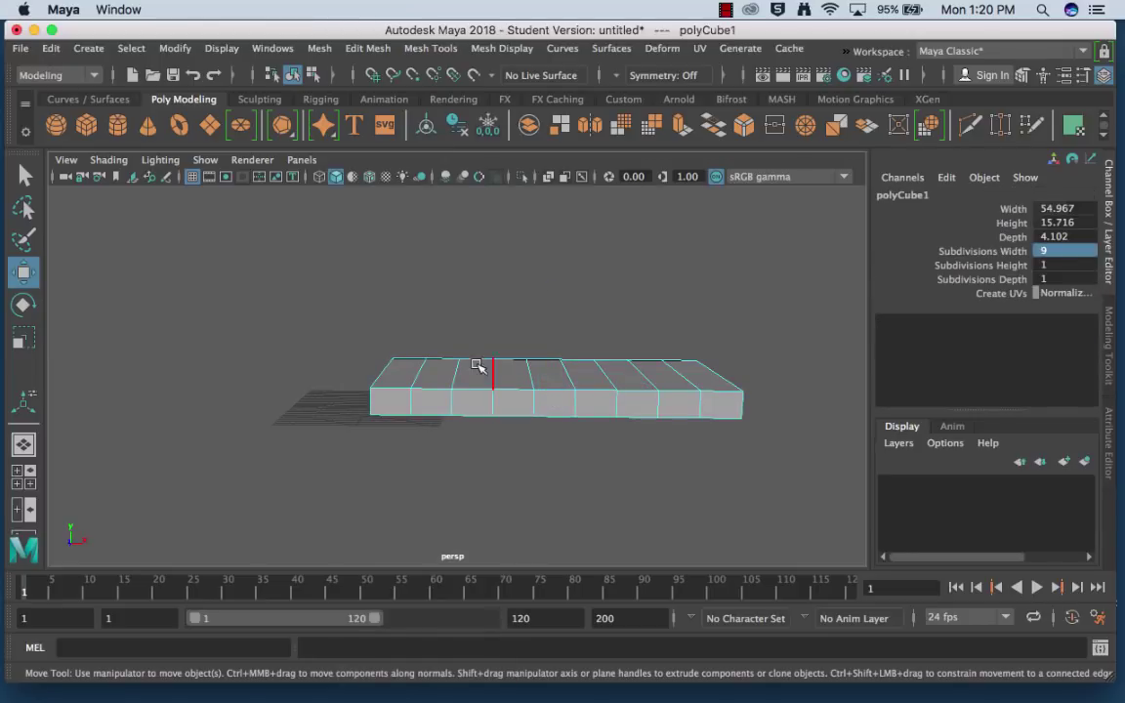
Step: Switch the Shelf to edge mode and slide the first vertical divider edge left along X
right_click(476, 375)
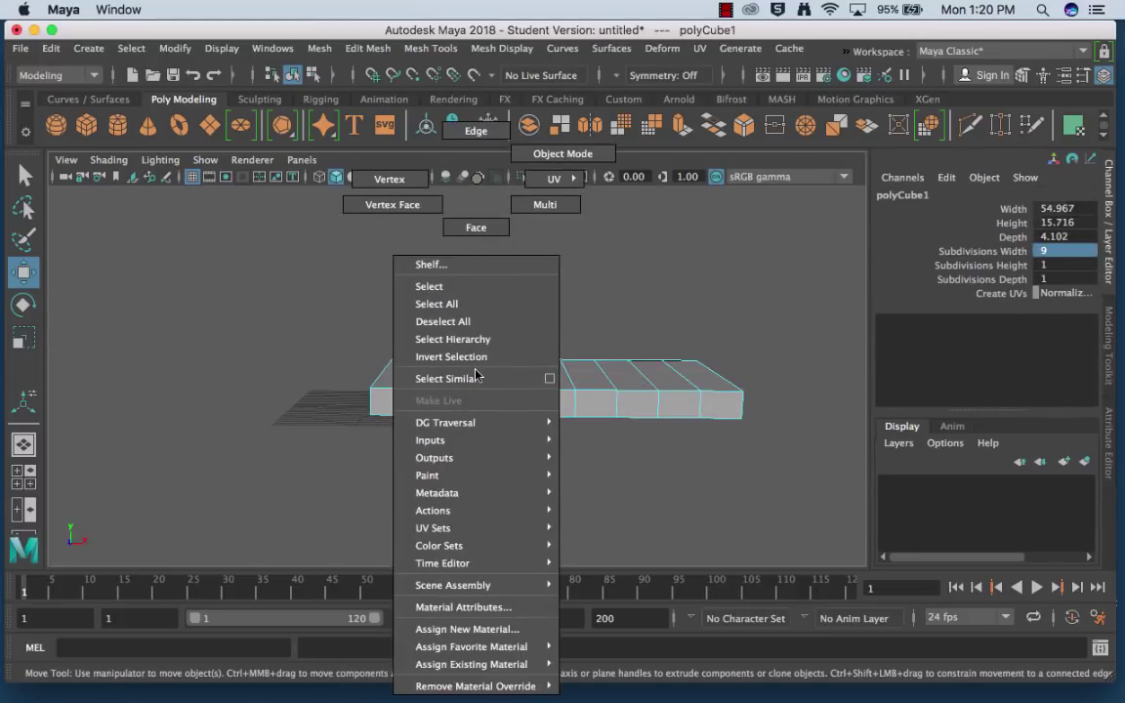
left_click(476, 133)
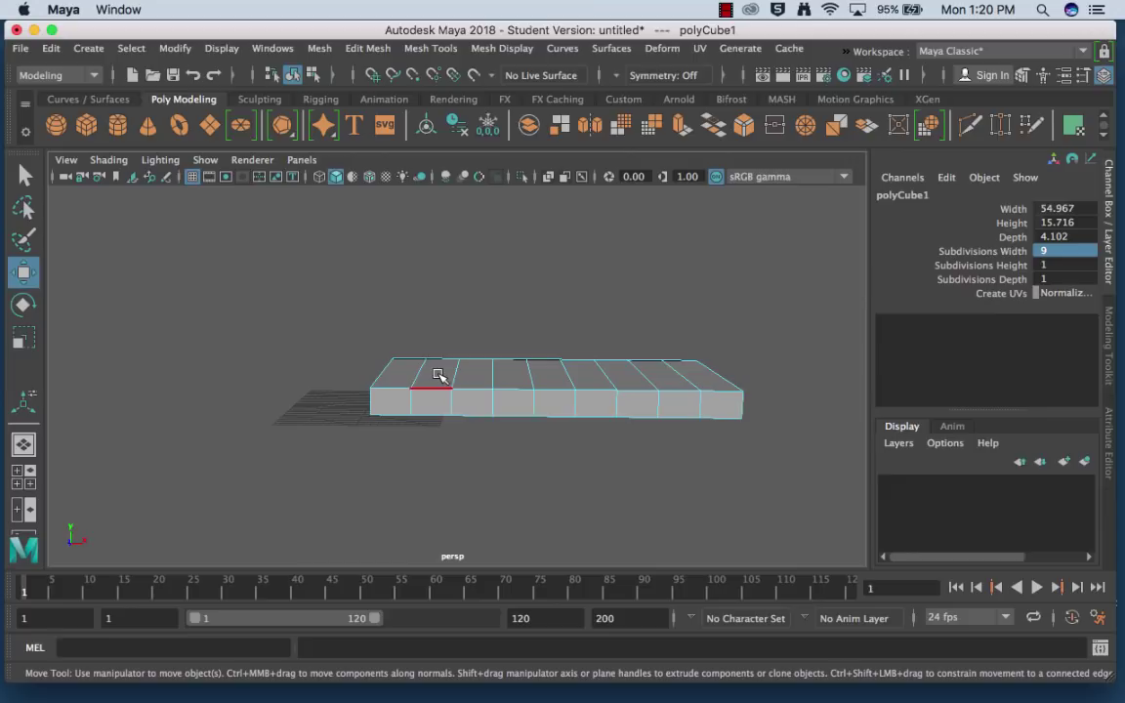
scroll(430, 379, "up", 3)
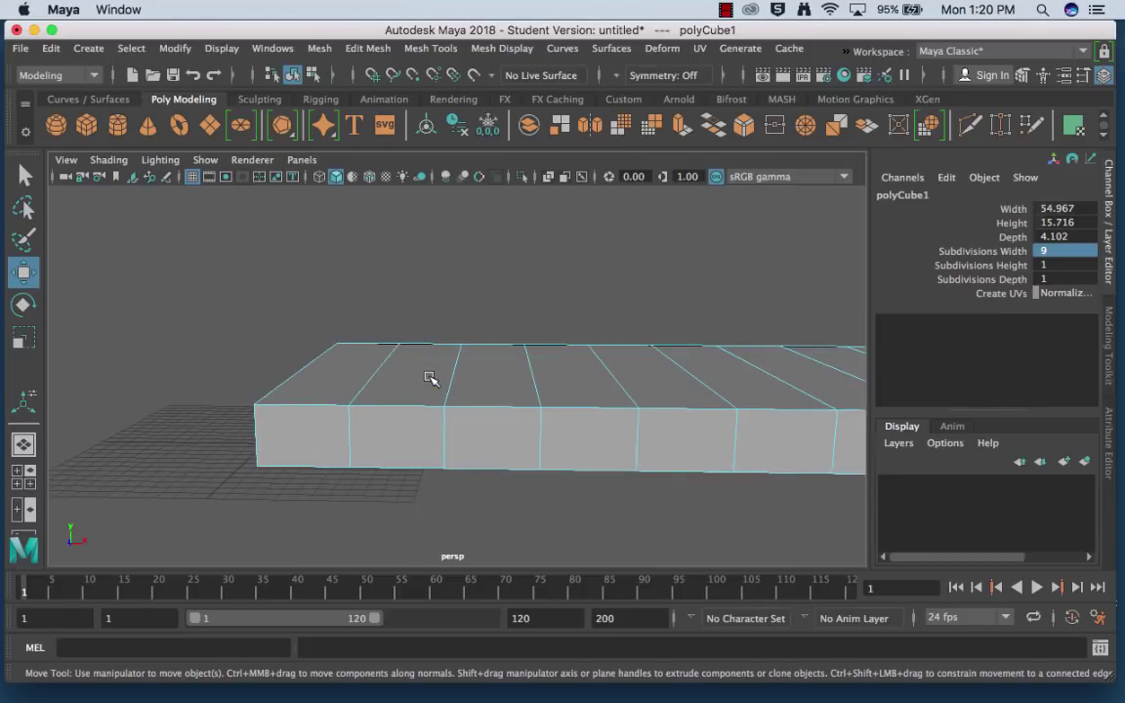
left_click(367, 389)
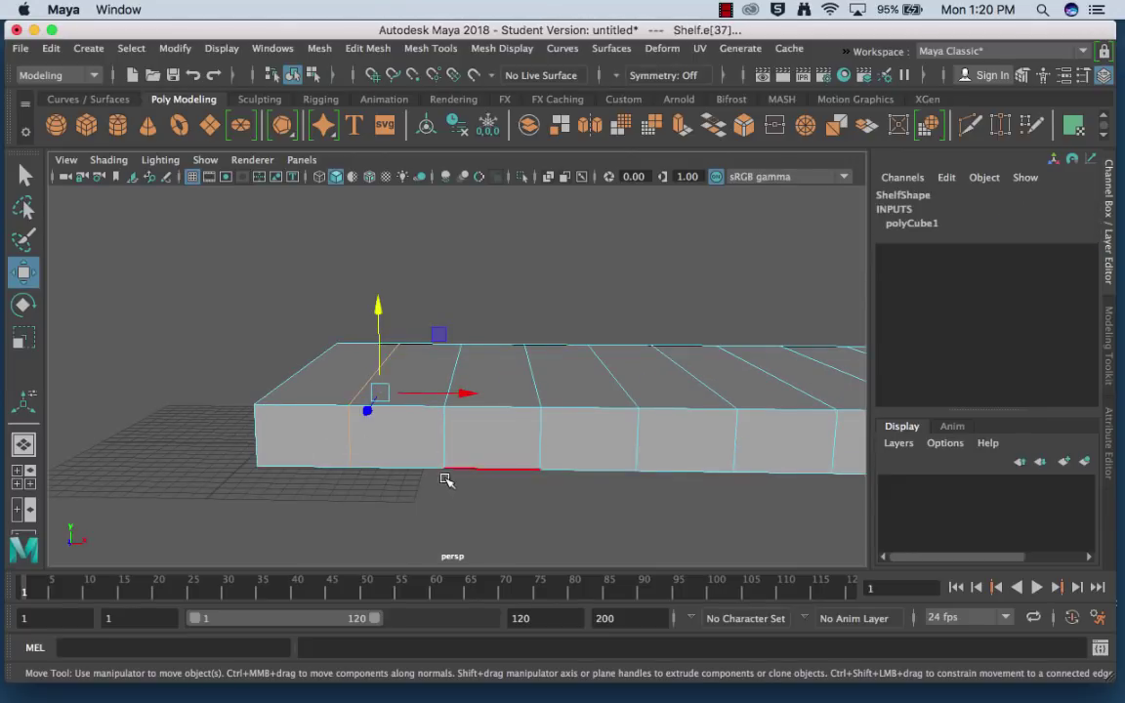
left_click_drag(448, 478, 448, 510, "alt")
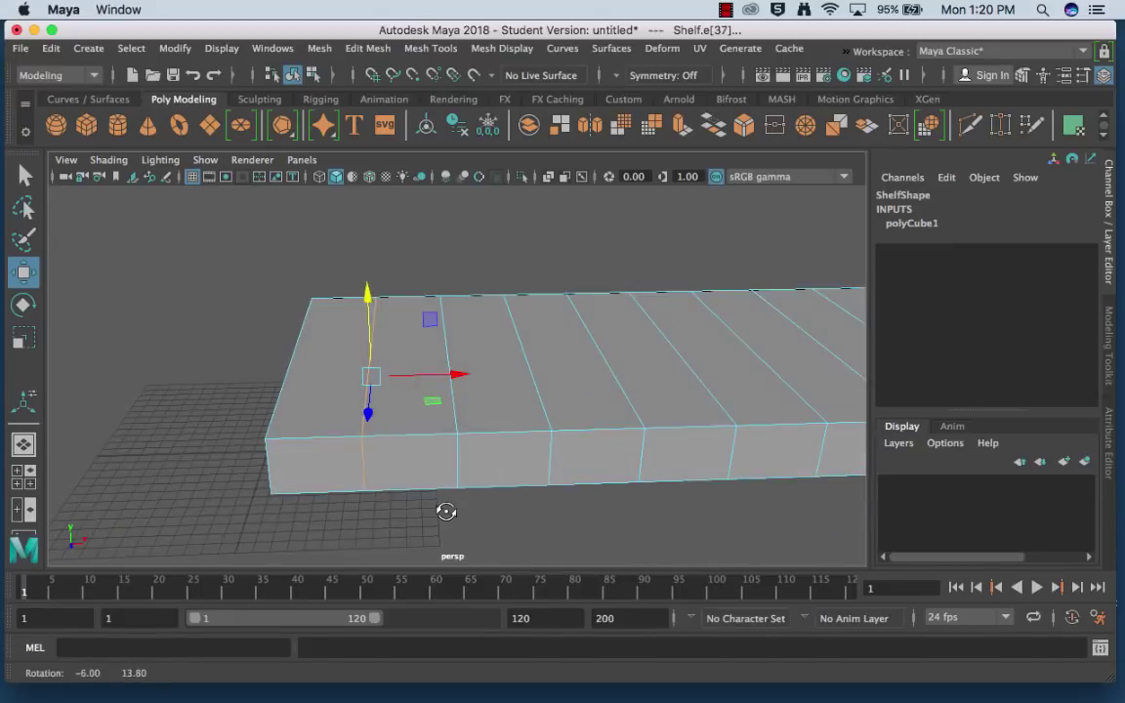
left_click_drag(456, 374, 418, 377)
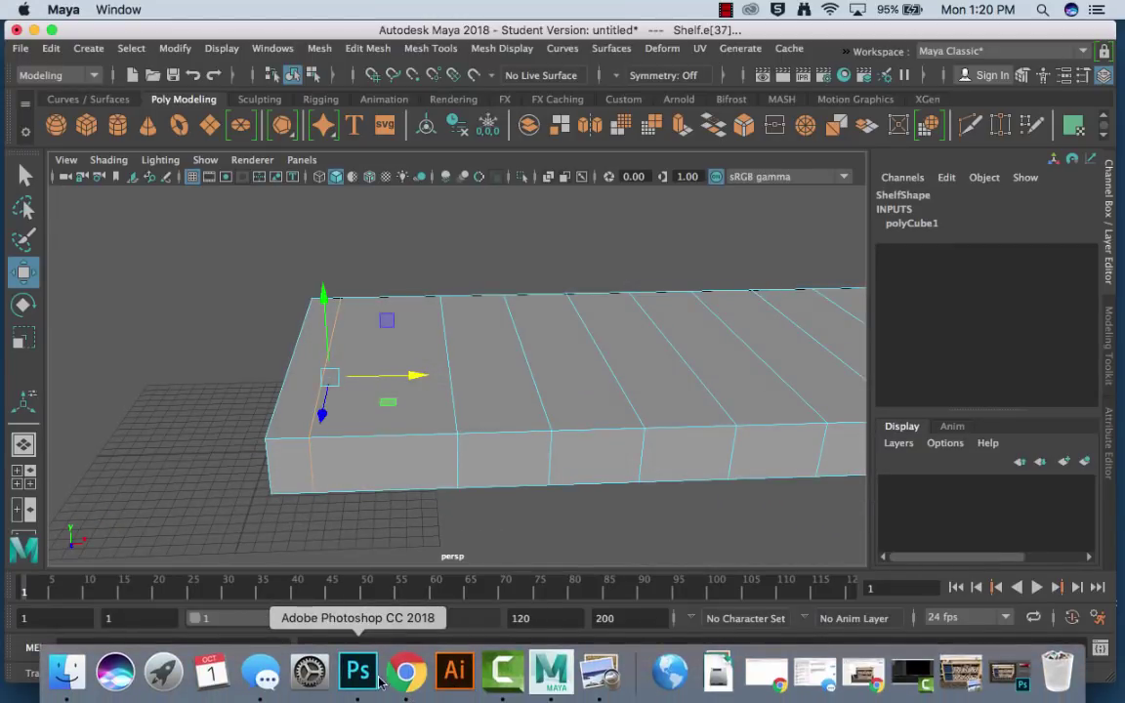
left_click(377, 695)
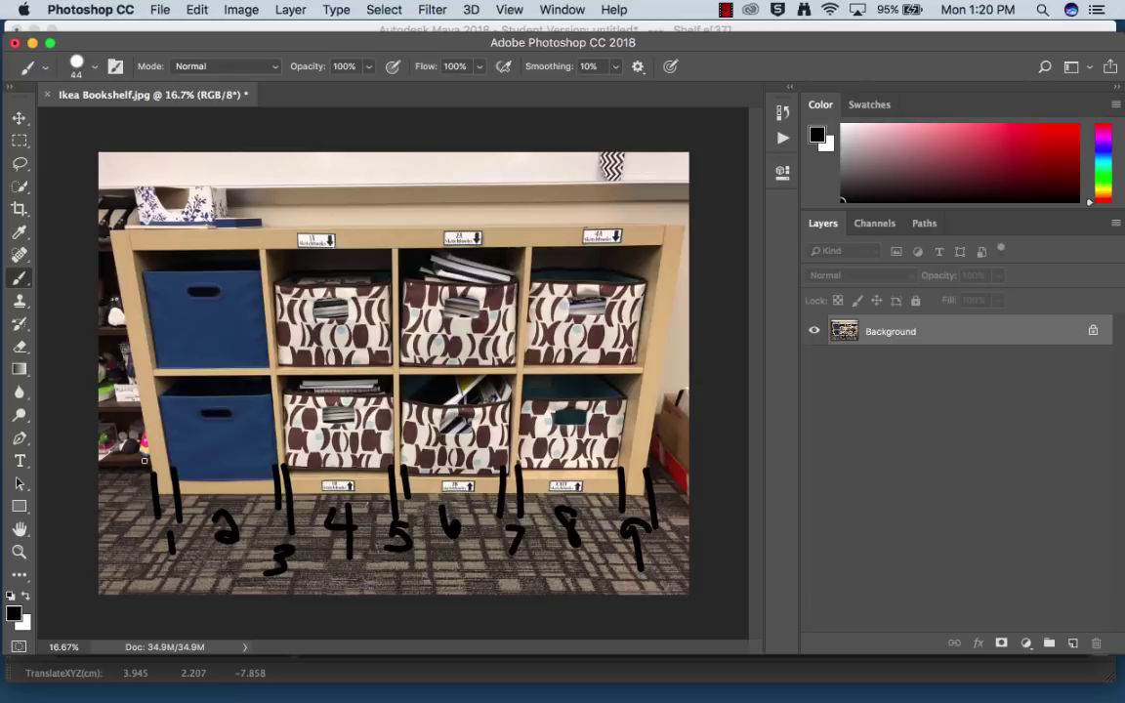
left_click(32, 43)
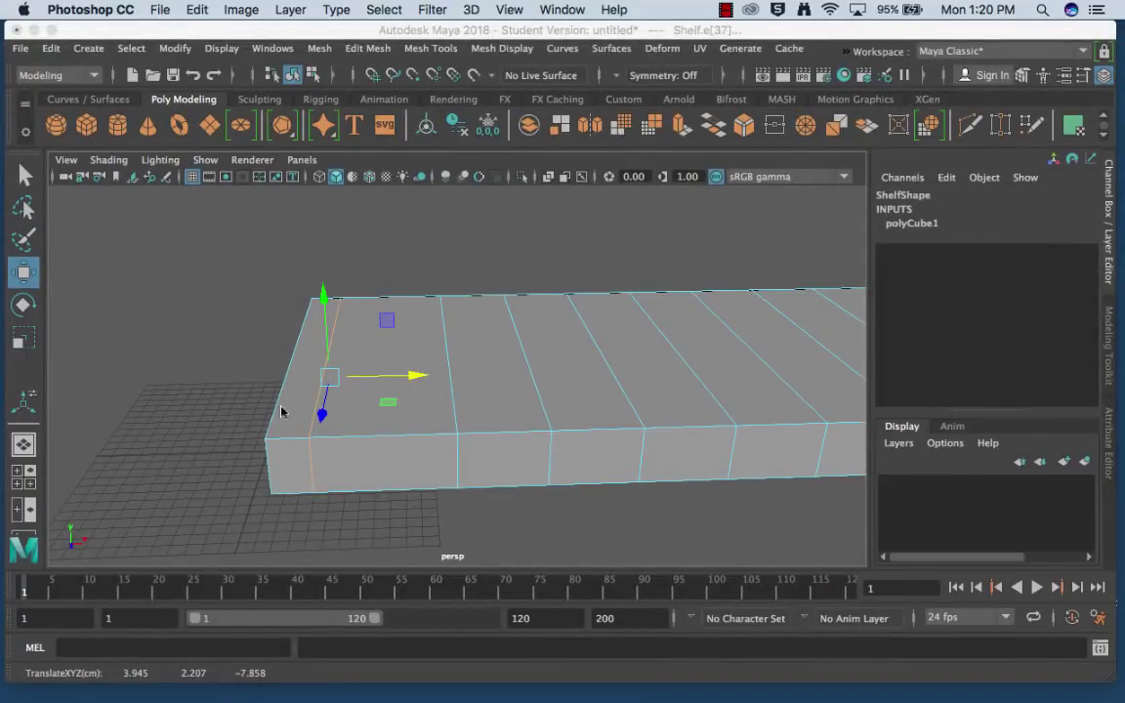
Step: Slide the first top divider edges right along X, undoing one misplaced move
left_click(315, 380)
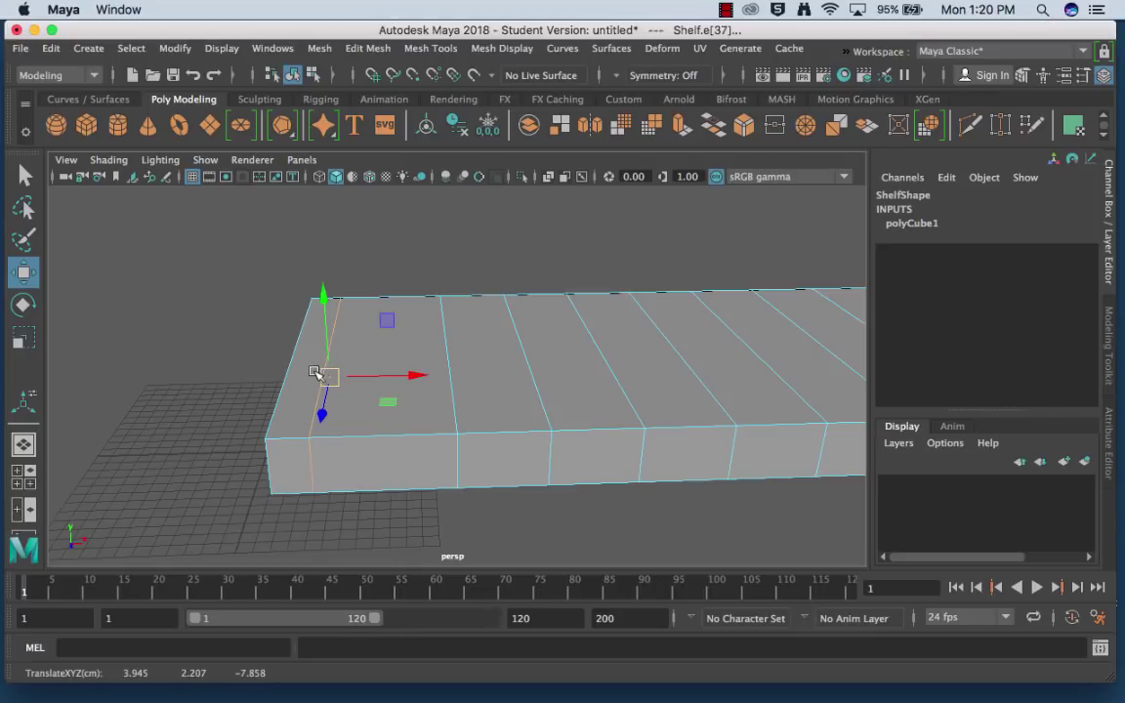
left_click(454, 455)
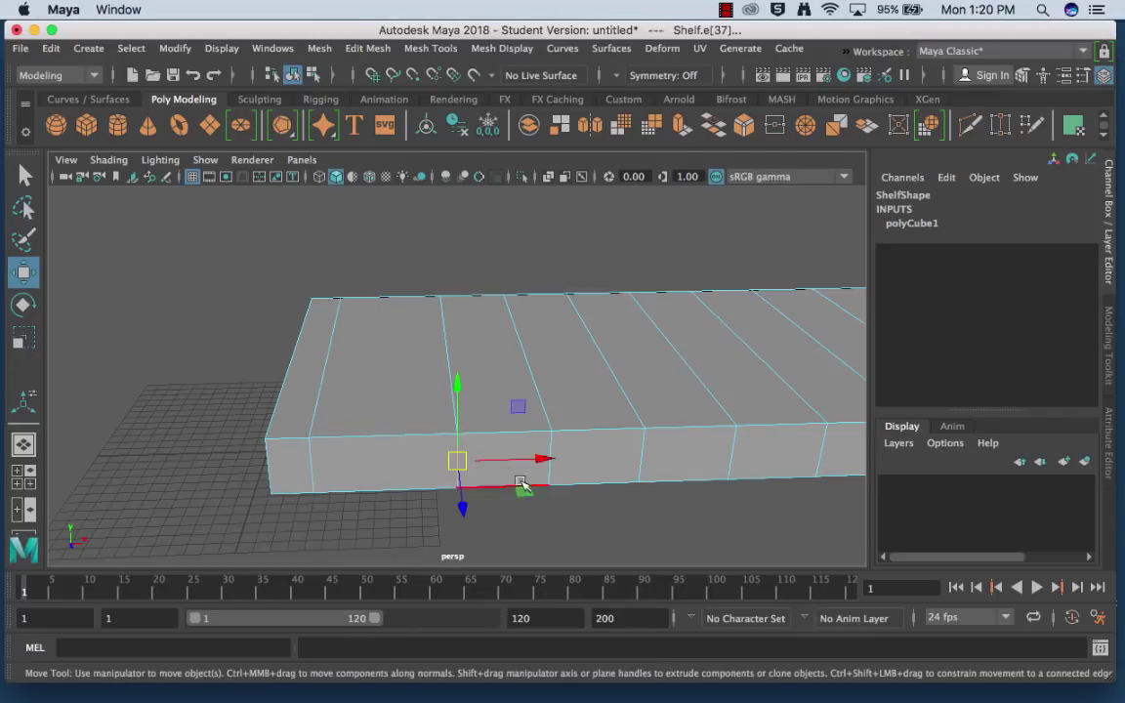
left_click_drag(542, 459, 630, 457)
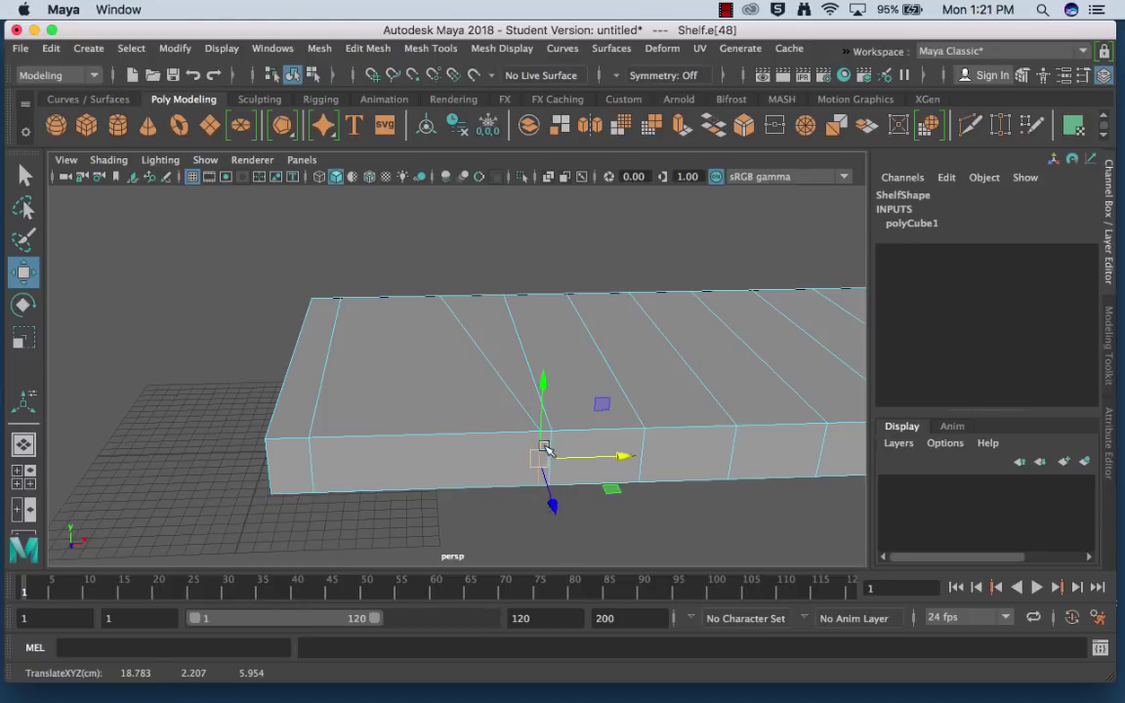
key("z")
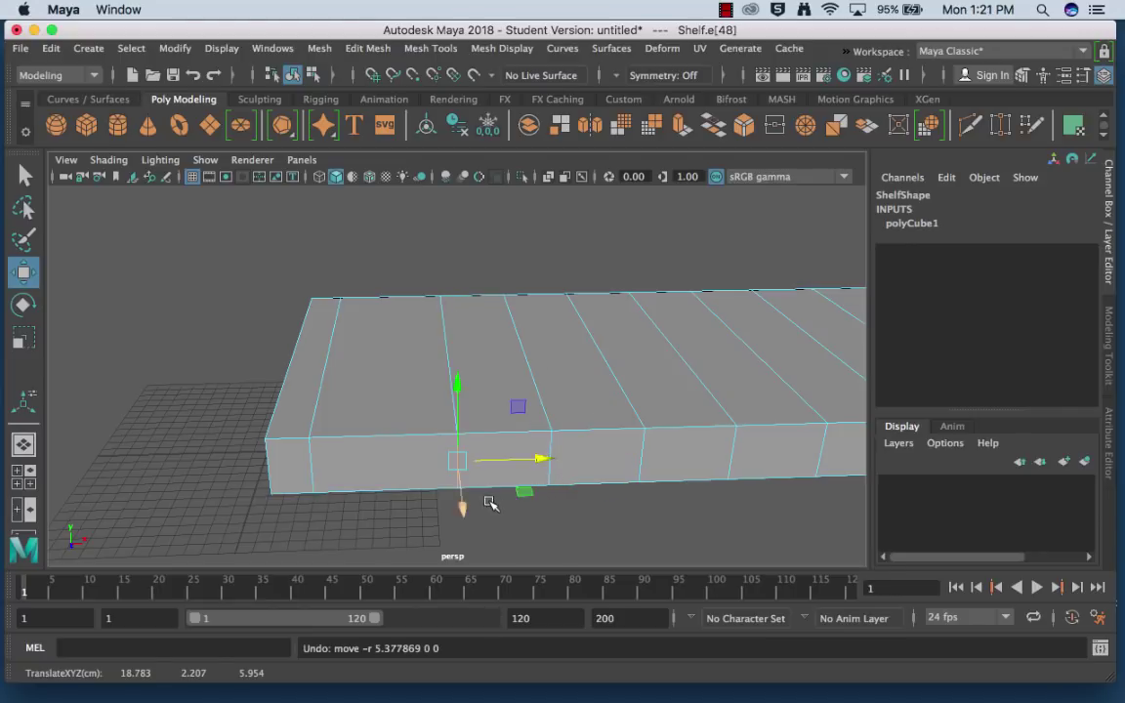
left_click(450, 346)
left_click_drag(533, 372, 597, 377)
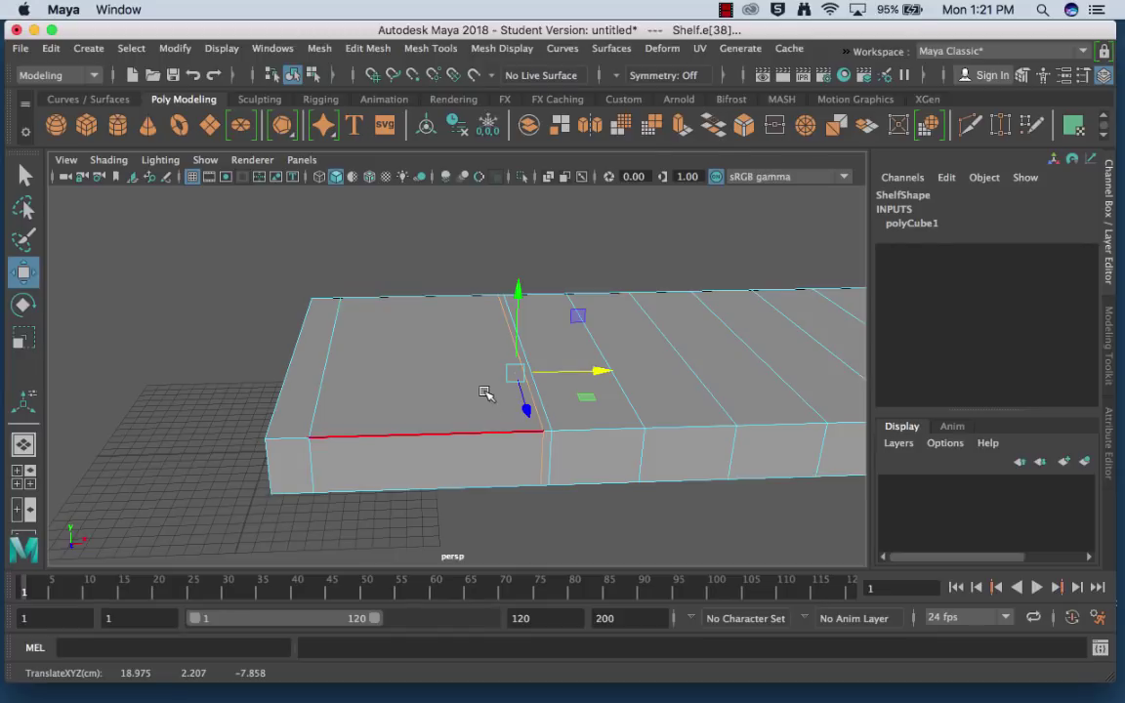
Step: From a low side angle, shift three more divider edges sideways along X into close pairs
left_click_drag(489, 390, 414, 410, "alt")
left_click(415, 412)
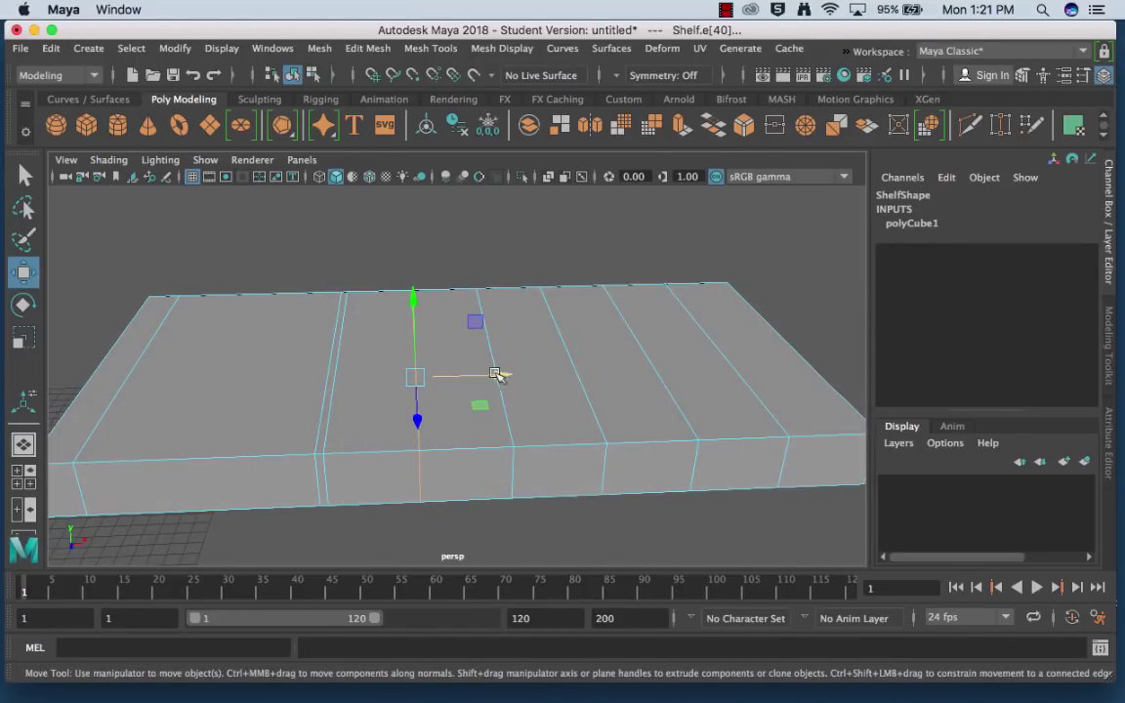
left_click_drag(502, 376, 570, 381)
left_click(593, 422)
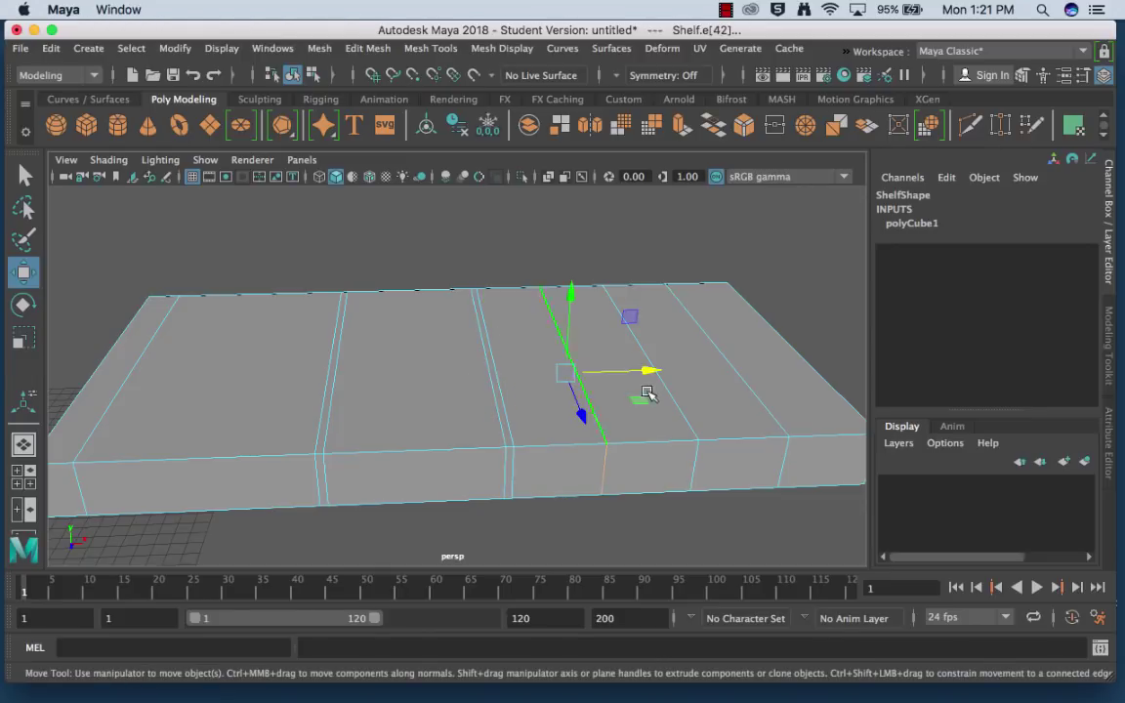
left_click_drag(649, 373, 710, 378)
left_click(769, 409)
left_click_drag(798, 369, 842, 368)
Step: In the enlarged front view, slide the middle divider edges left to match the photo's dividers
key("space")
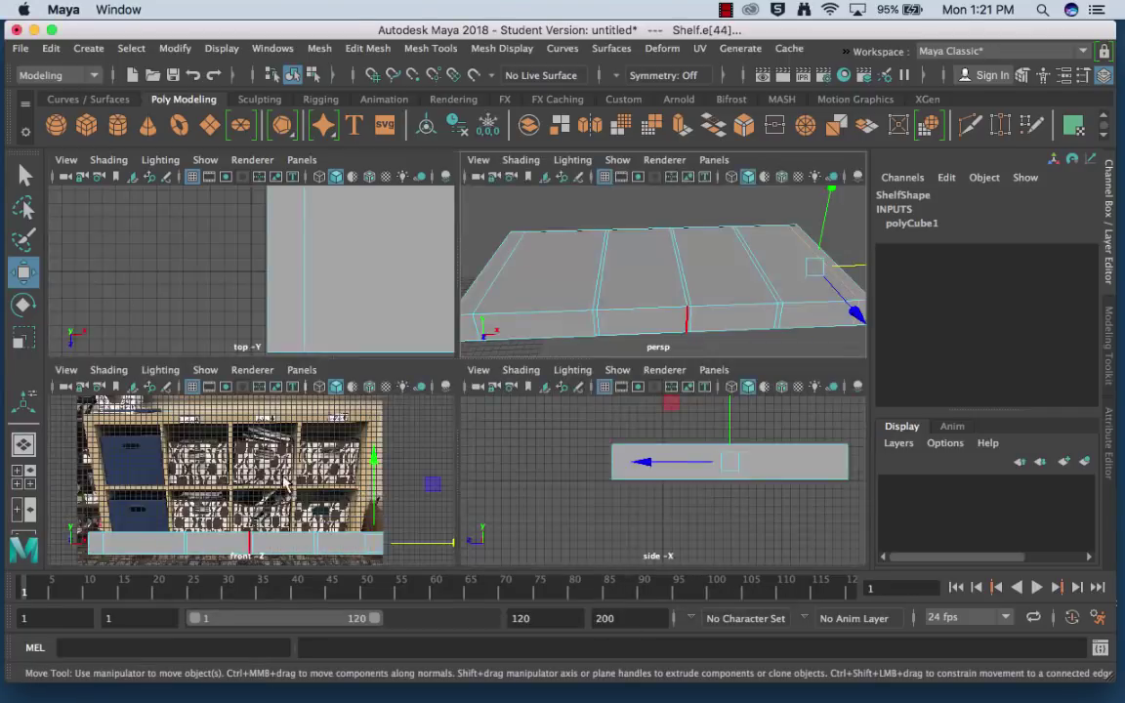
key("space")
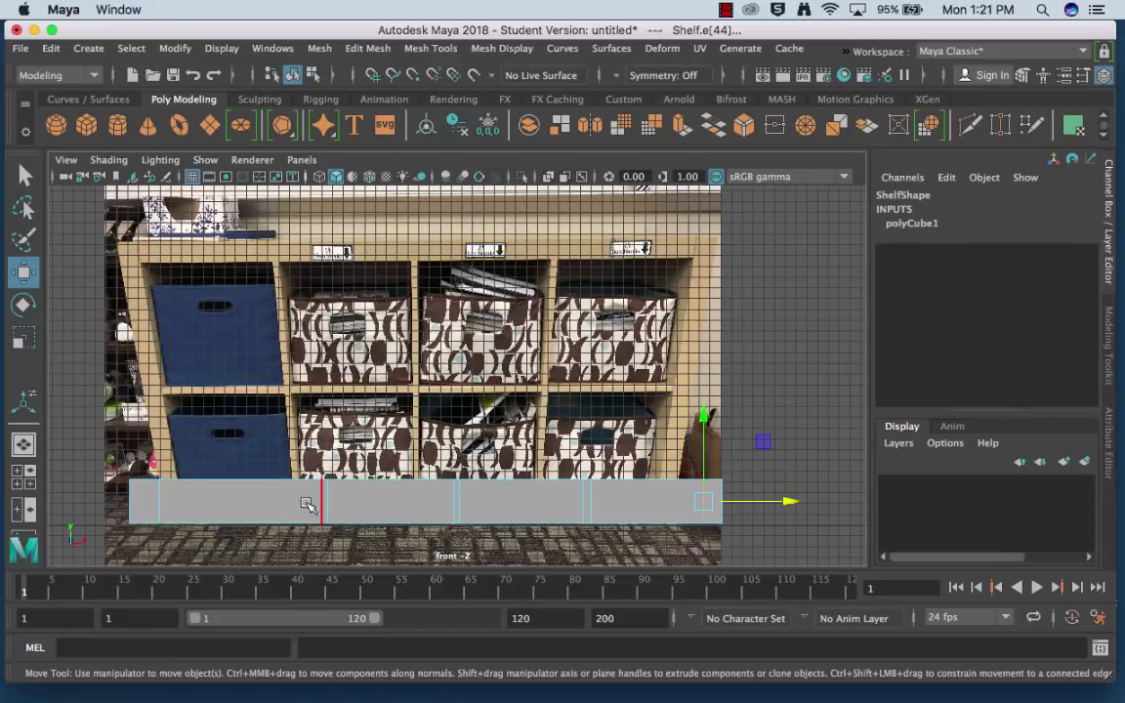
left_click(314, 501)
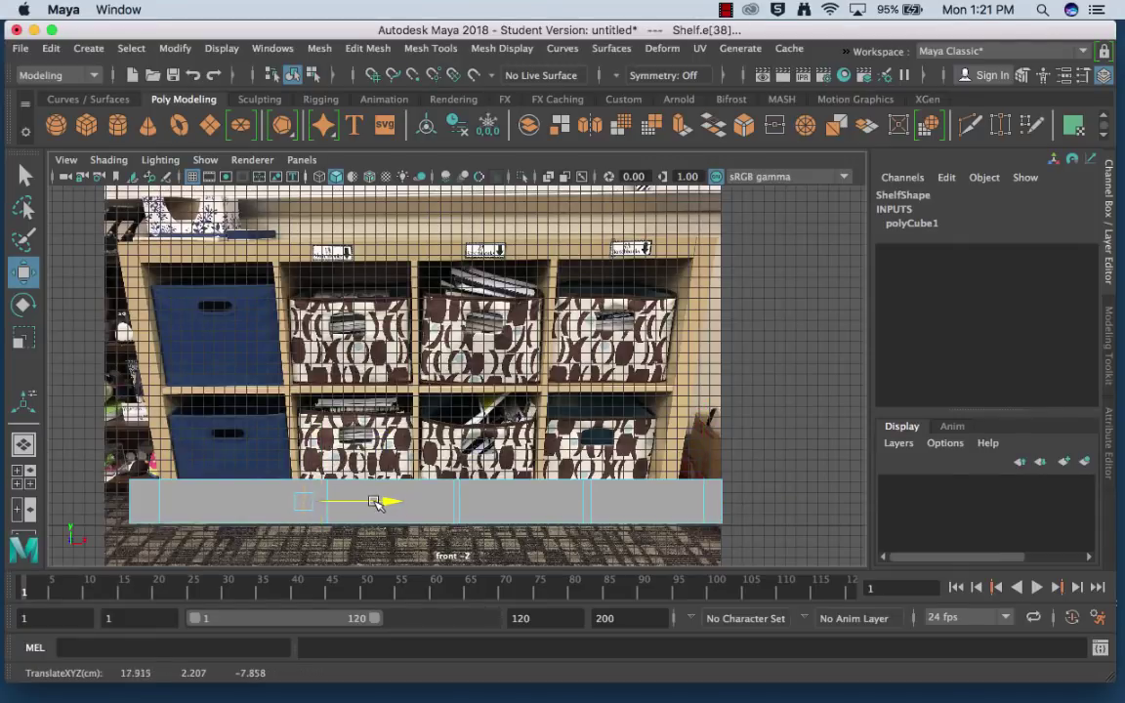
left_click(330, 520)
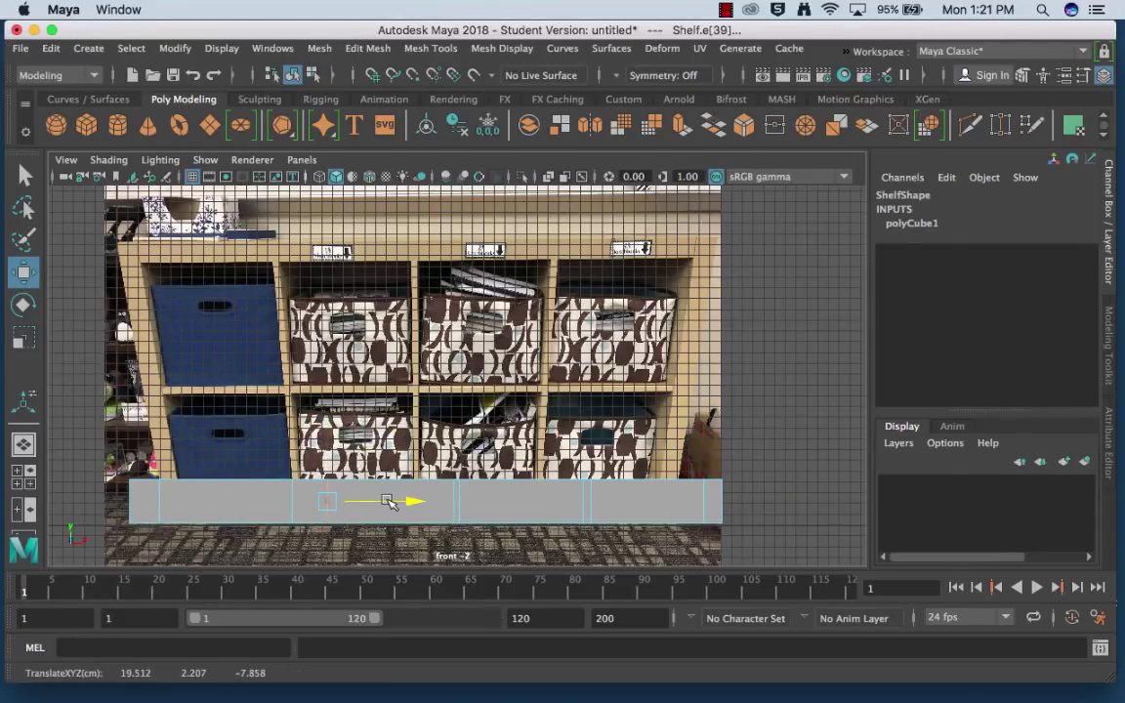
left_click(296, 512)
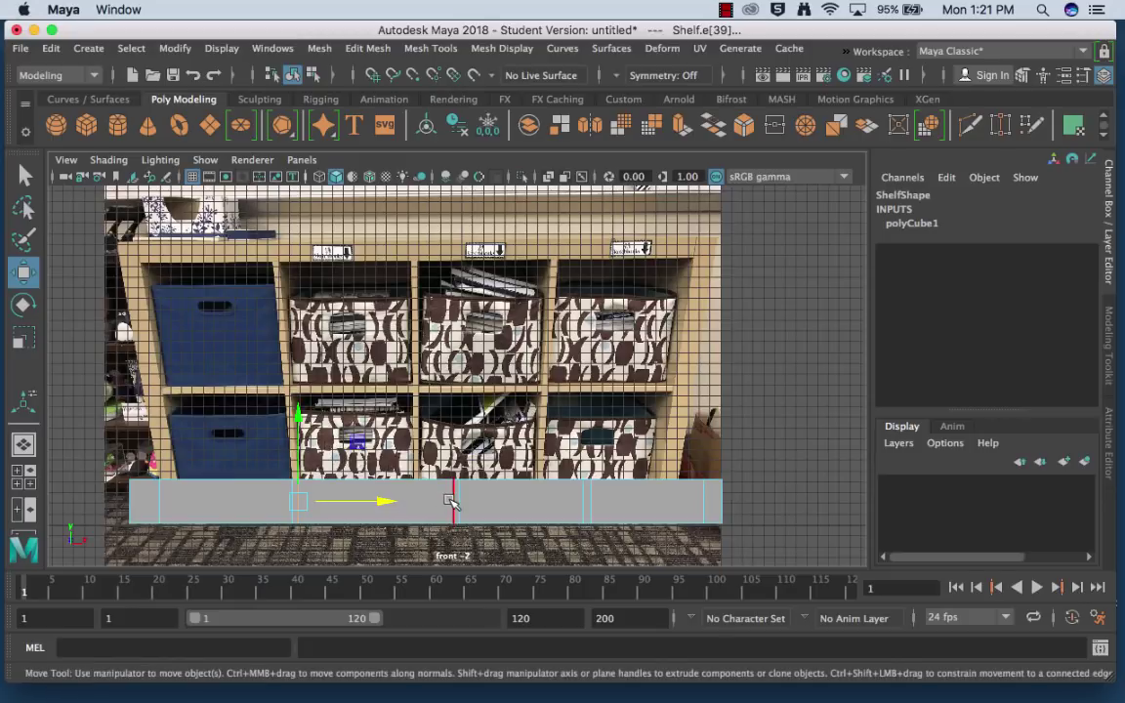
left_click(452, 502)
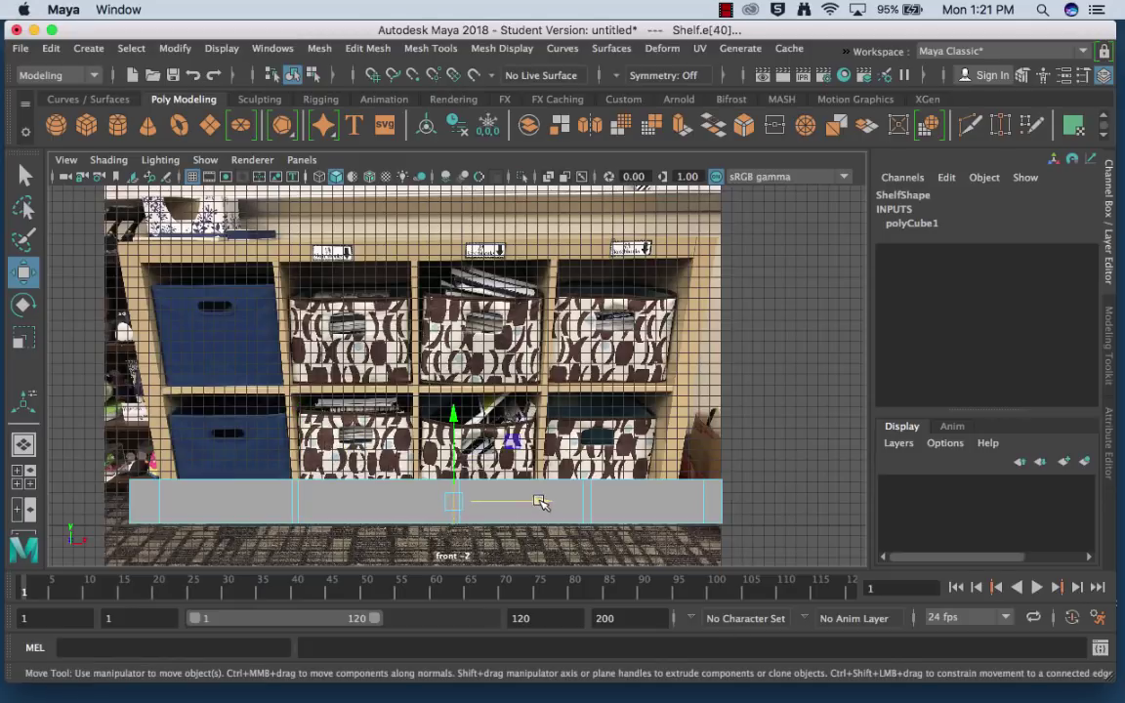
left_click(465, 513)
left_click_drag(515, 503, 489, 505)
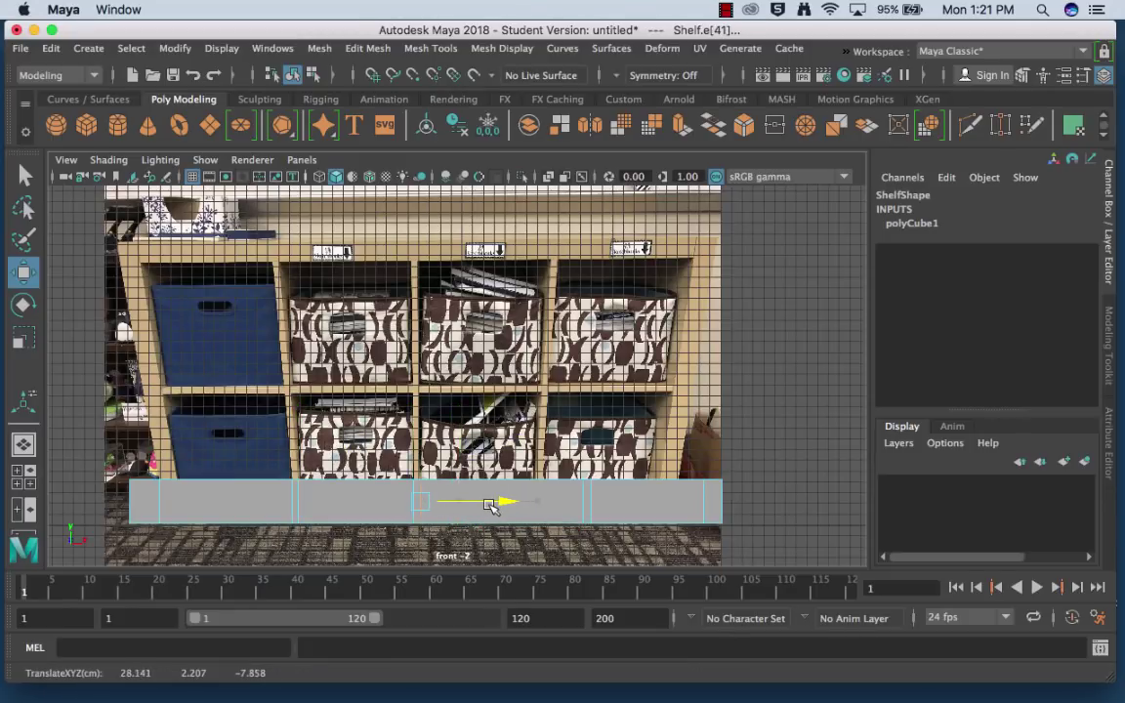
left_click(581, 509)
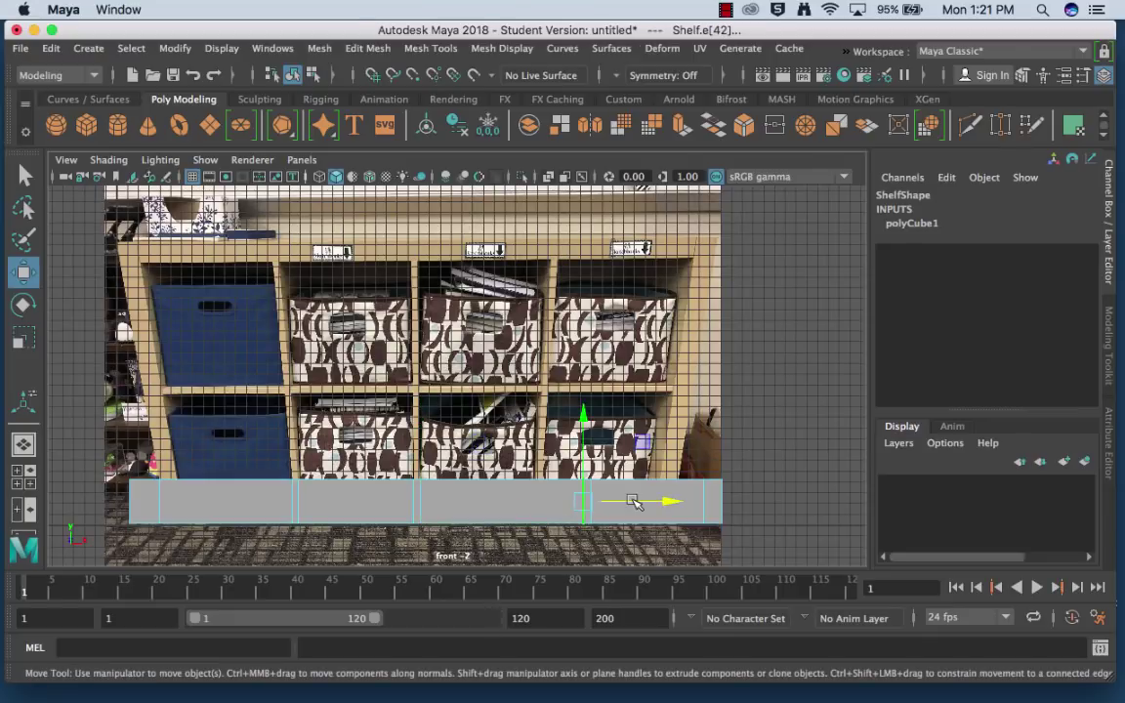
left_click_drag(635, 501, 600, 504)
left_click(598, 520)
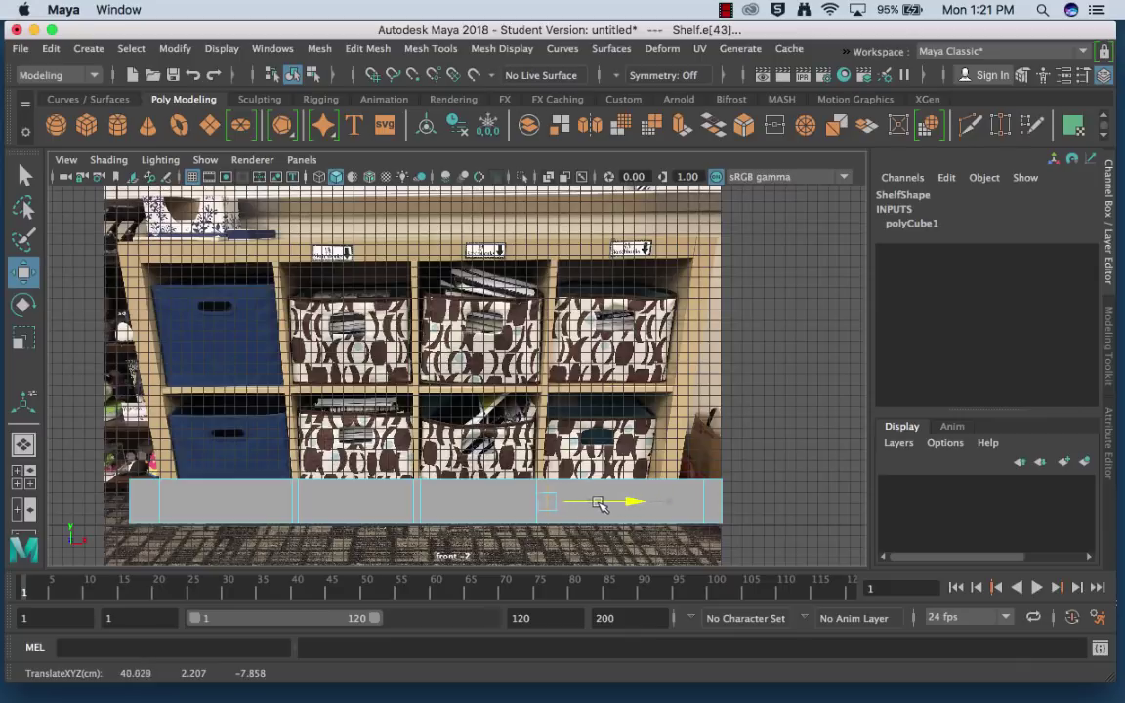
Step: Nudge the left and right end edges, then undo the last three edge moves
left_click(161, 500)
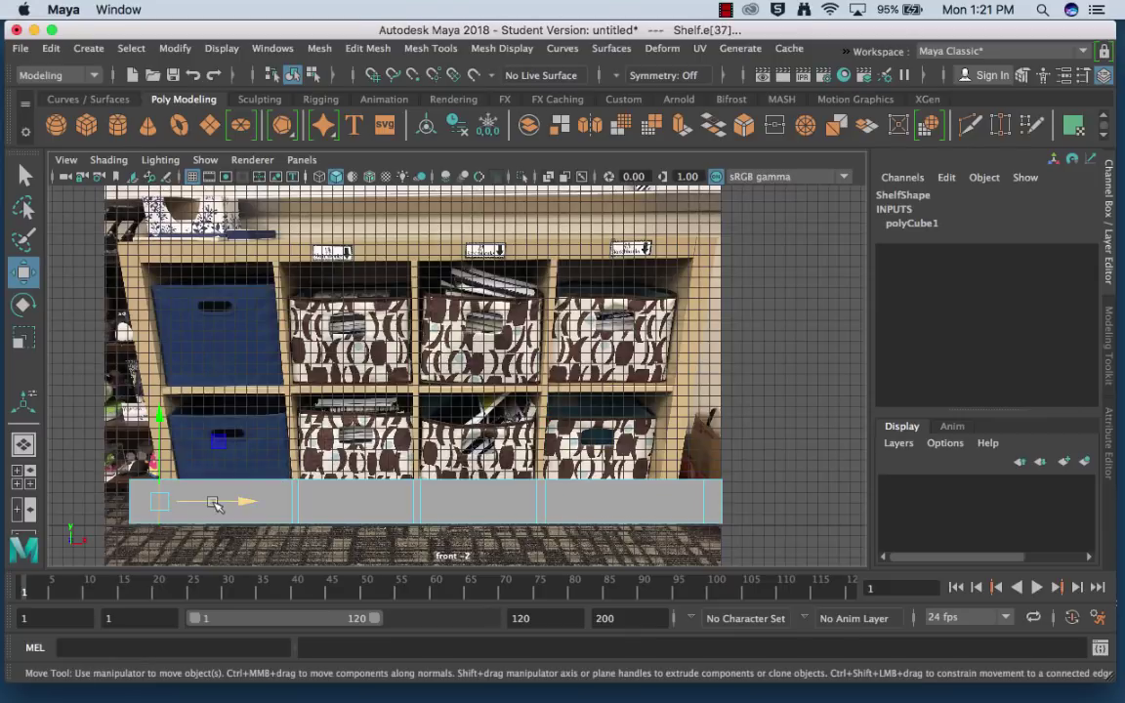
mouse_move(221, 502)
left_mouse_down()
mouse_move(246, 504)
mouse_move(202, 506)
mouse_move(235, 502)
left_mouse_up()
left_click(134, 502)
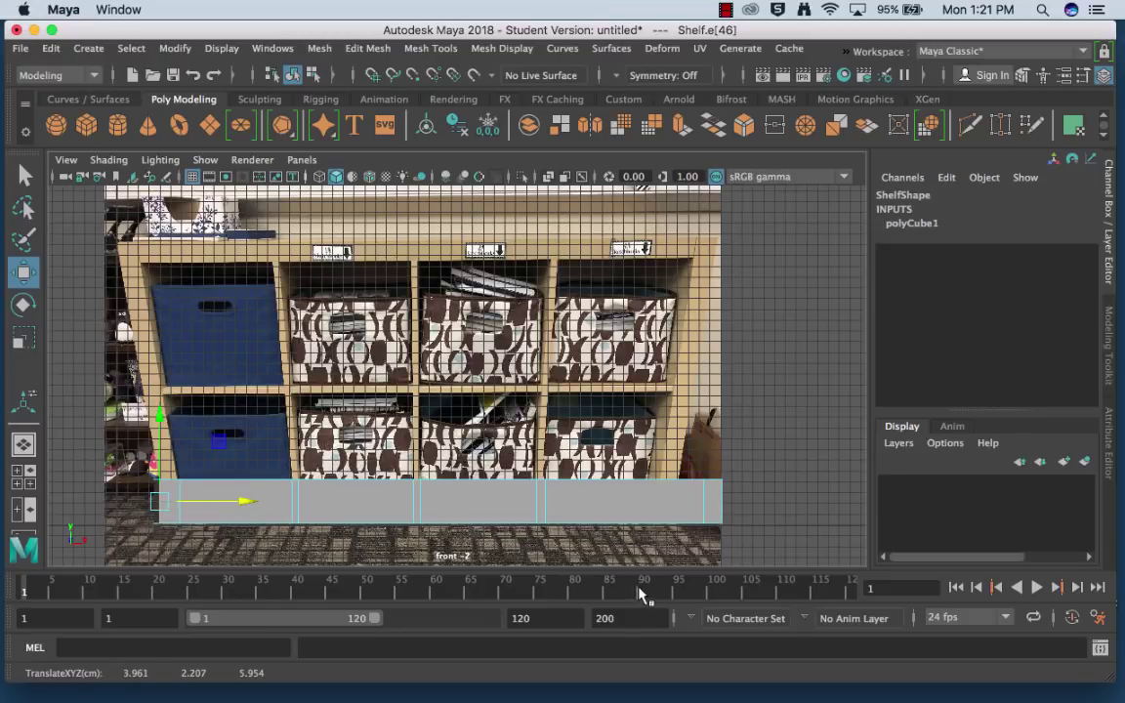
left_click(704, 509)
mouse_move(739, 499)
left_mouse_down()
mouse_move(766, 500)
mouse_move(736, 500)
left_mouse_up()
left_click(729, 514)
key("ctrl+z")
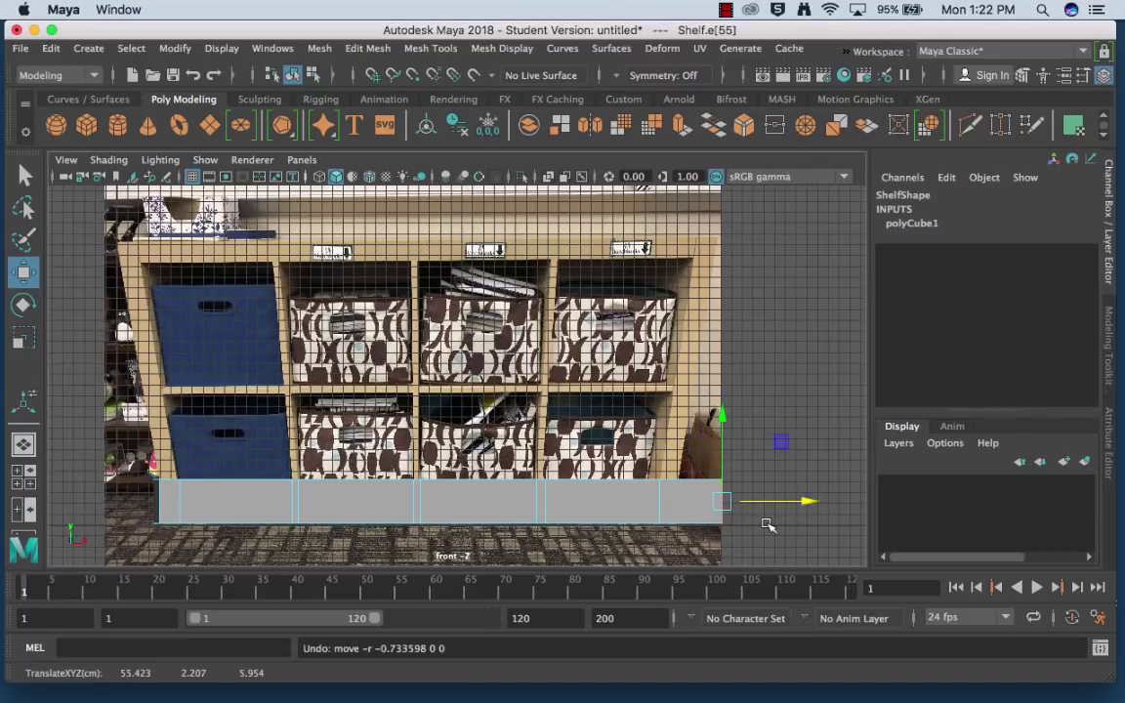
key("ctrl+z")
key("ctrl+z")
key("ctrl+z")
key("ctrl+z")
key("ctrl+z")
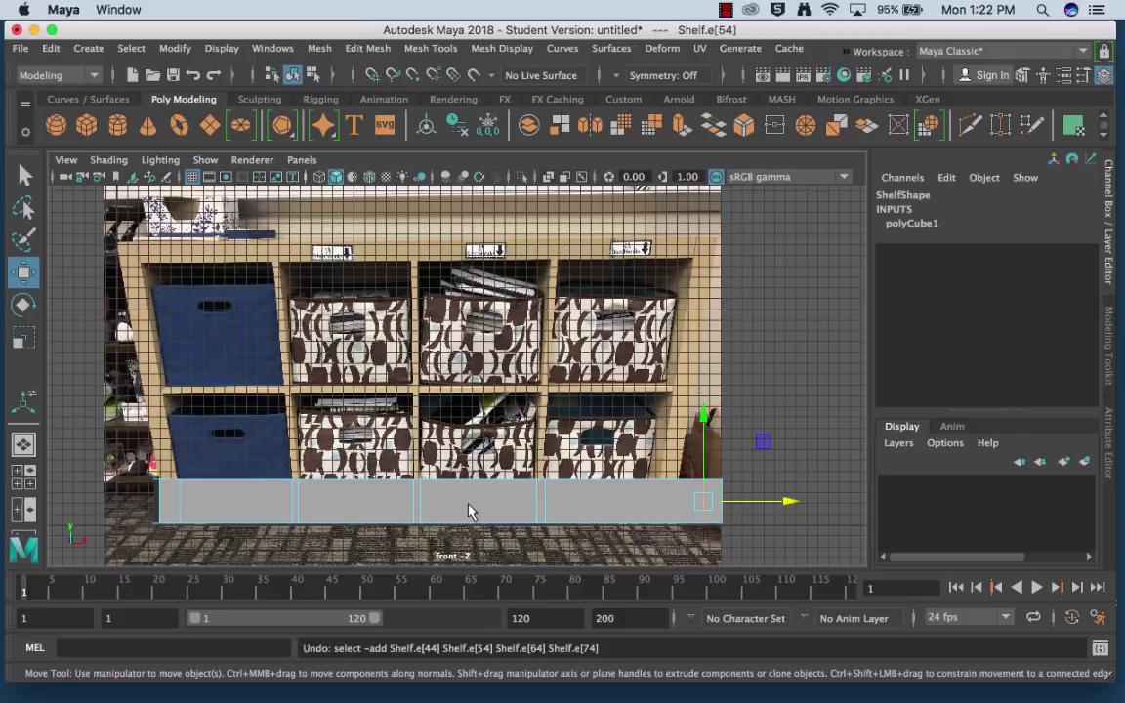
key("ctrl+z")
Step: In face mode, move the shelf's end face along X to fit the reference photo
key("space")
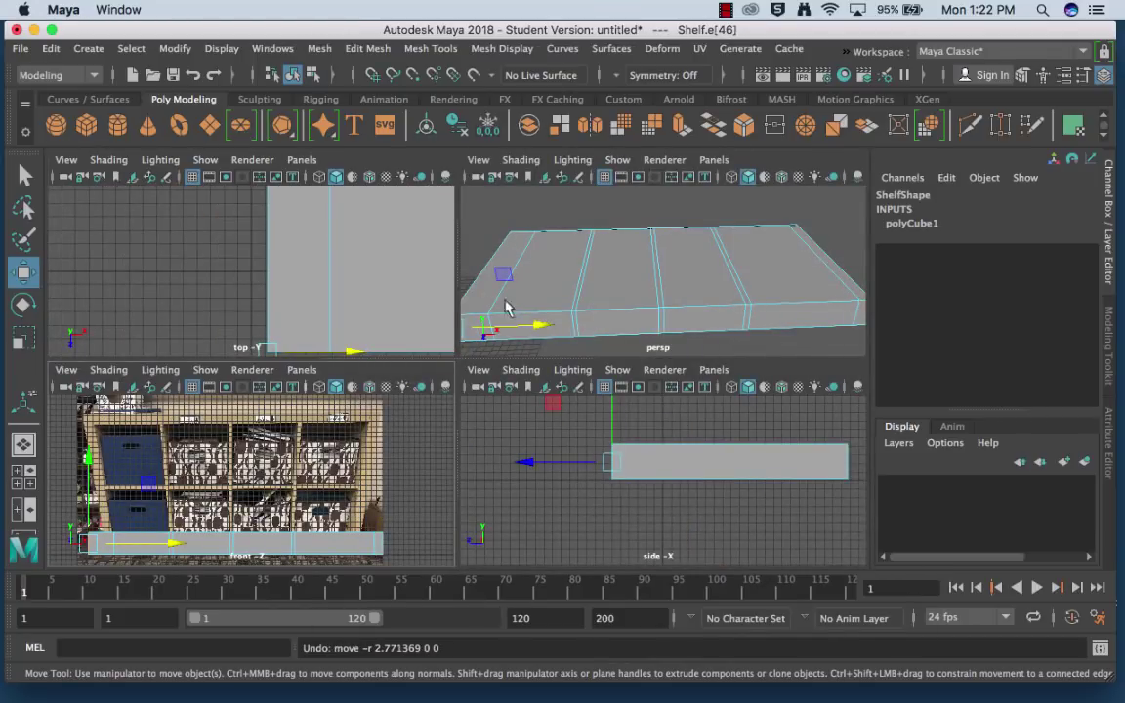
left_click_drag(506, 308, 530, 265, "alt")
right_click(586, 293)
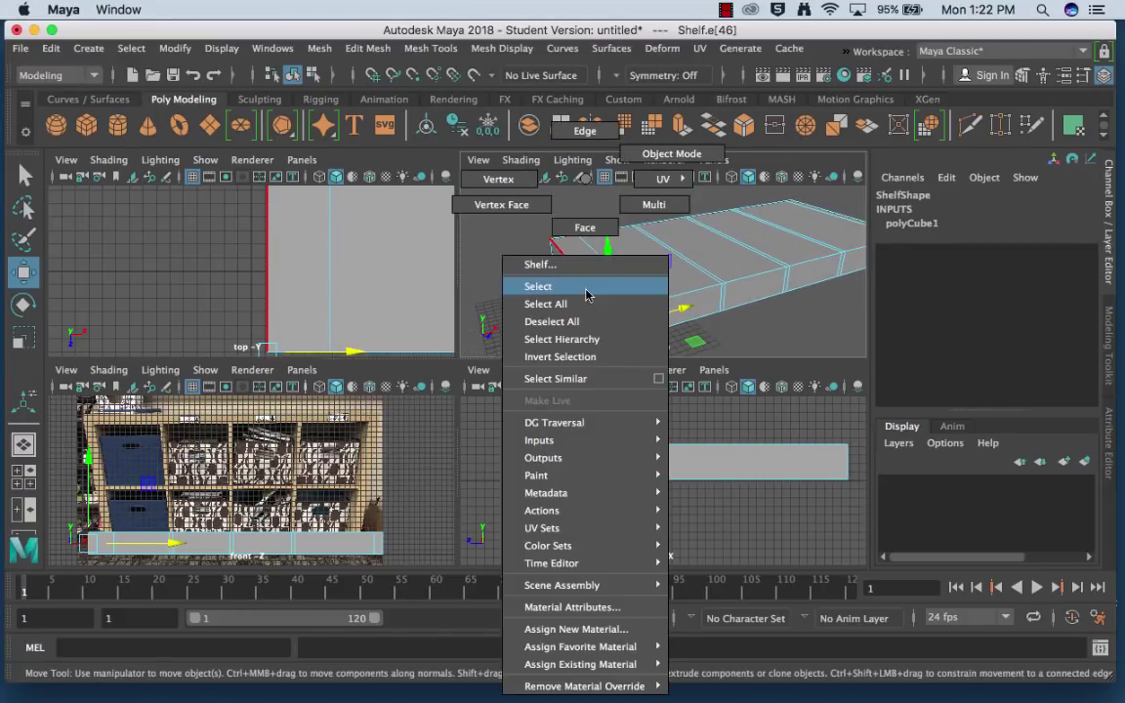
left_click(583, 226)
left_click(588, 302)
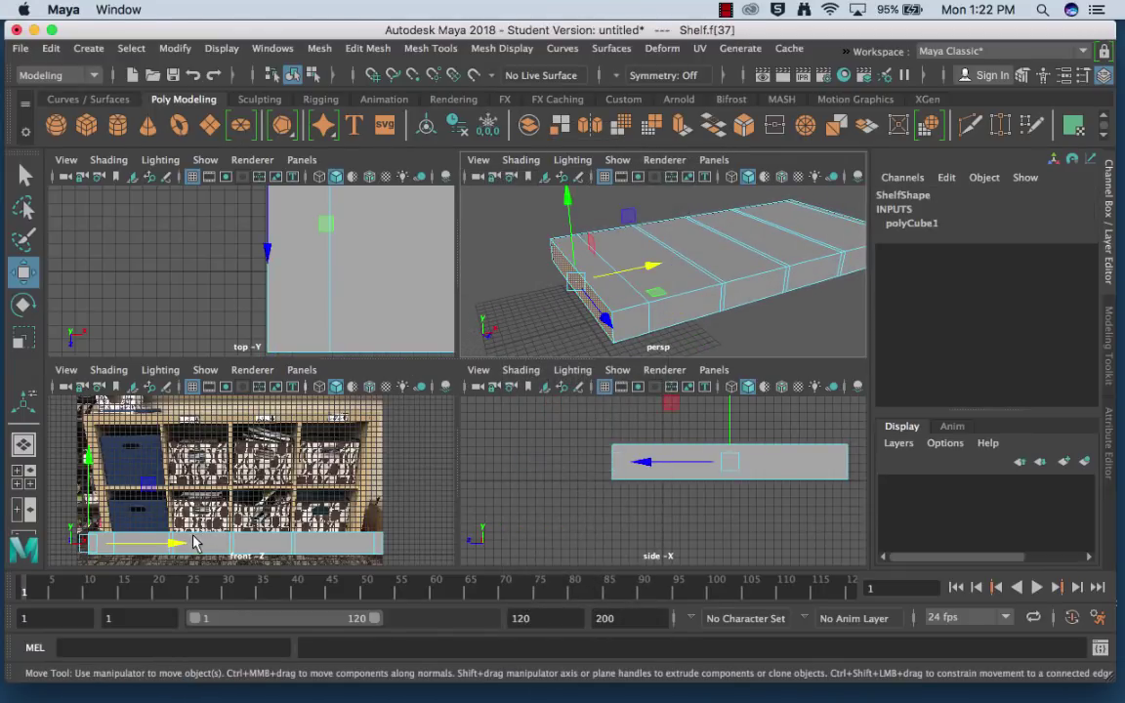
left_click_drag(192, 544, 205, 544)
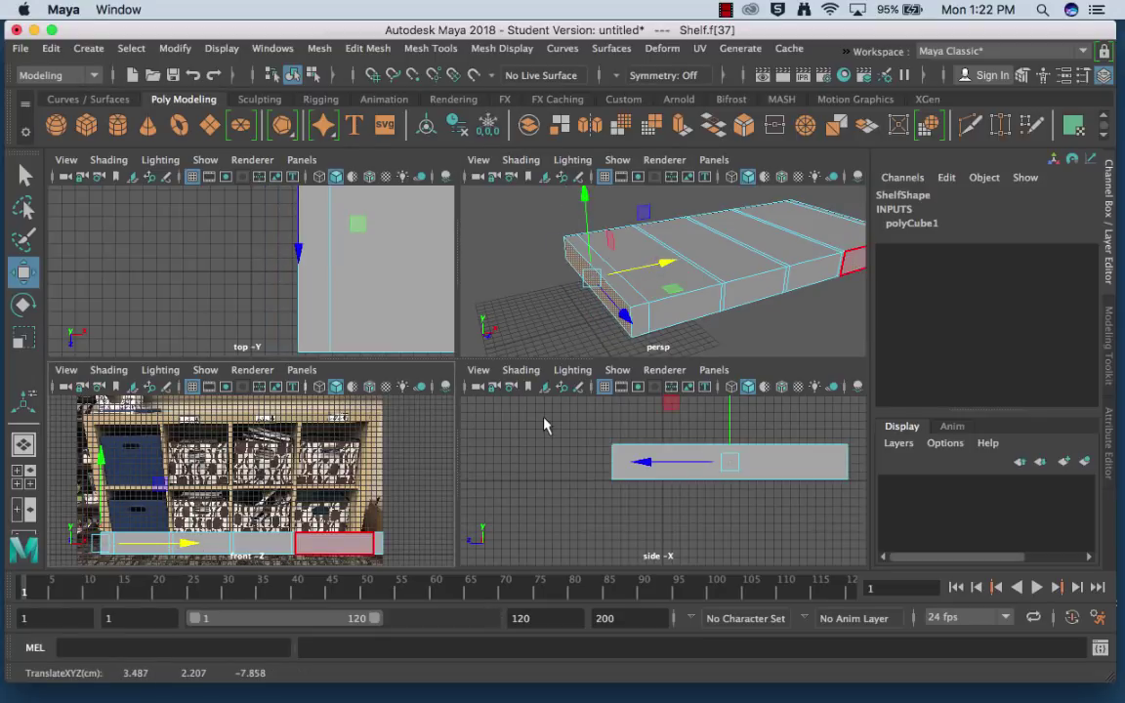
left_click(728, 335)
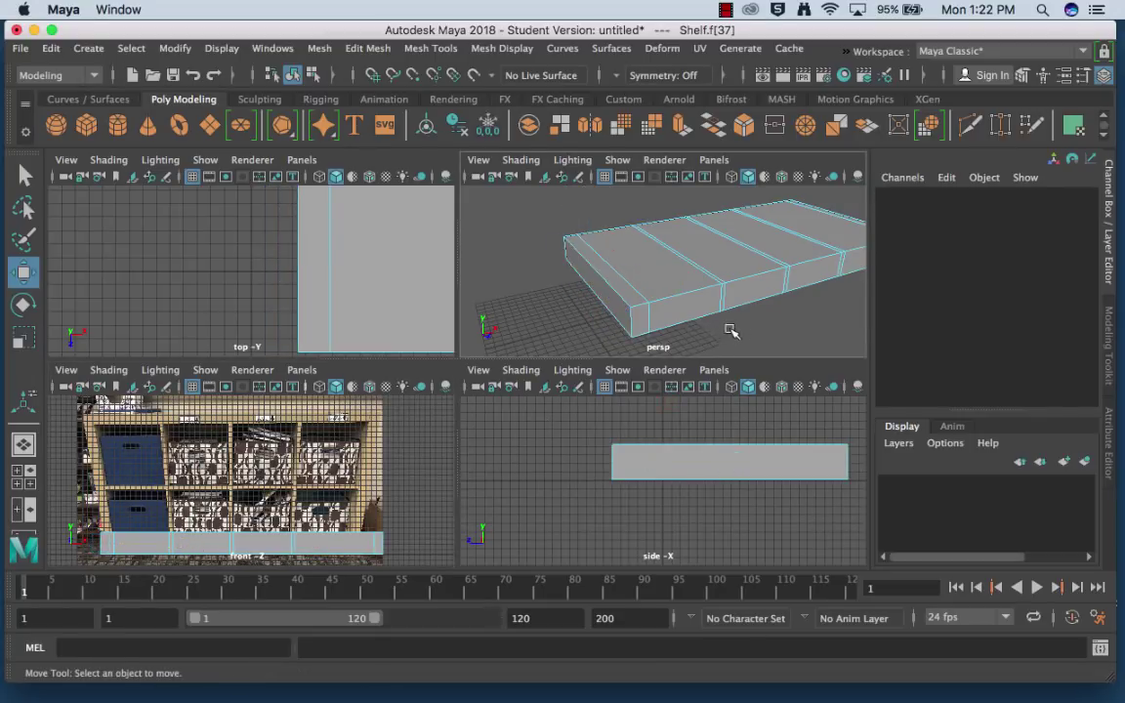
Step: Shift the rightmost vertical edge left along X
left_click_drag(729, 326, 660, 241, "alt")
middle_click_drag(660, 242, 494, 273, "alt")
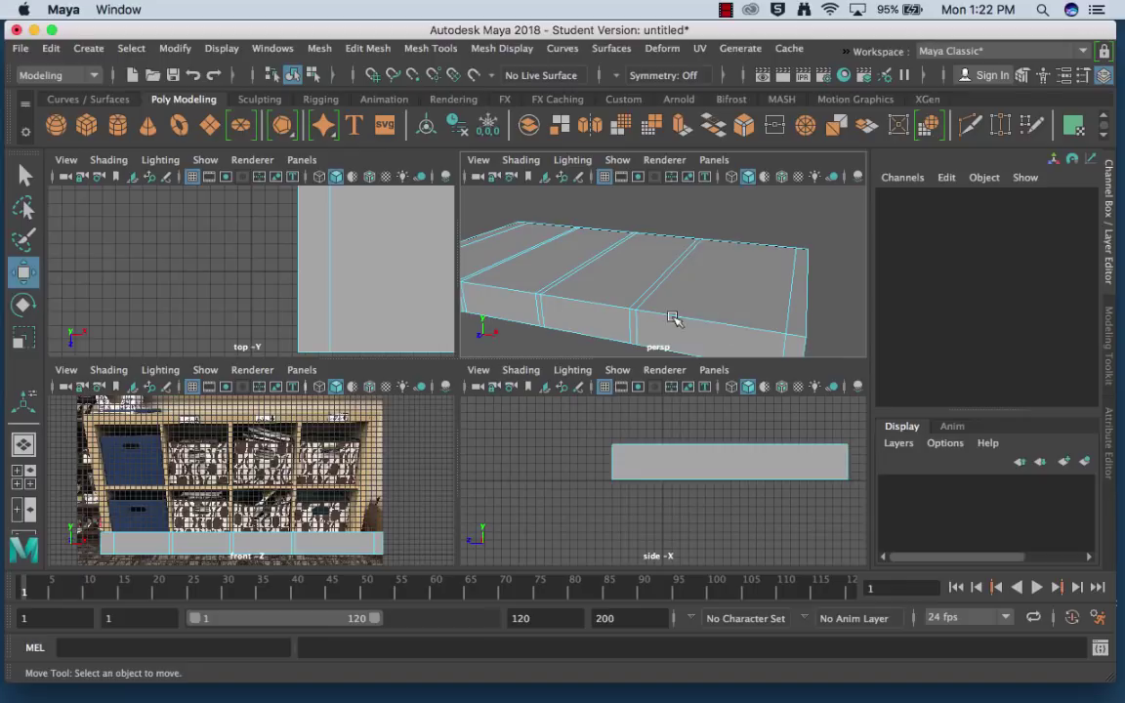
left_click(665, 319)
left_click_drag(666, 319, 683, 327, "alt")
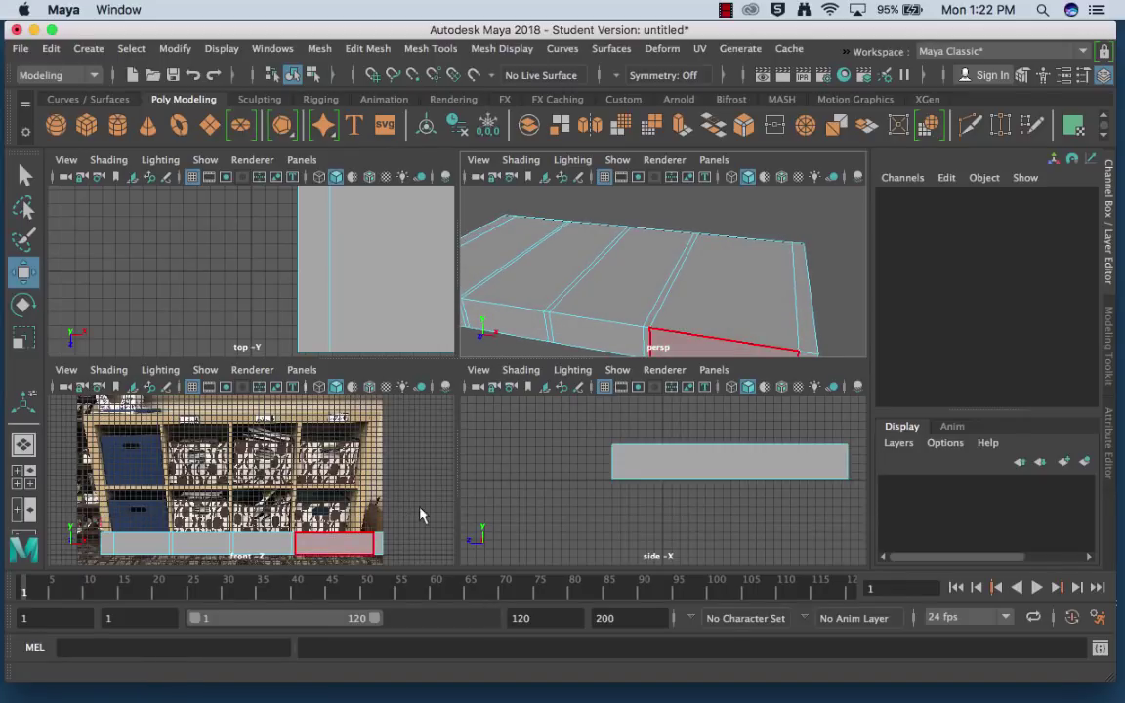
mouse_move(377, 532)
right_mouse_down()
mouse_move(359, 506)
mouse_move(369, 317)
mouse_move(396, 155)
mouse_move(365, 541)
right_mouse_up()
left_click(234, 543)
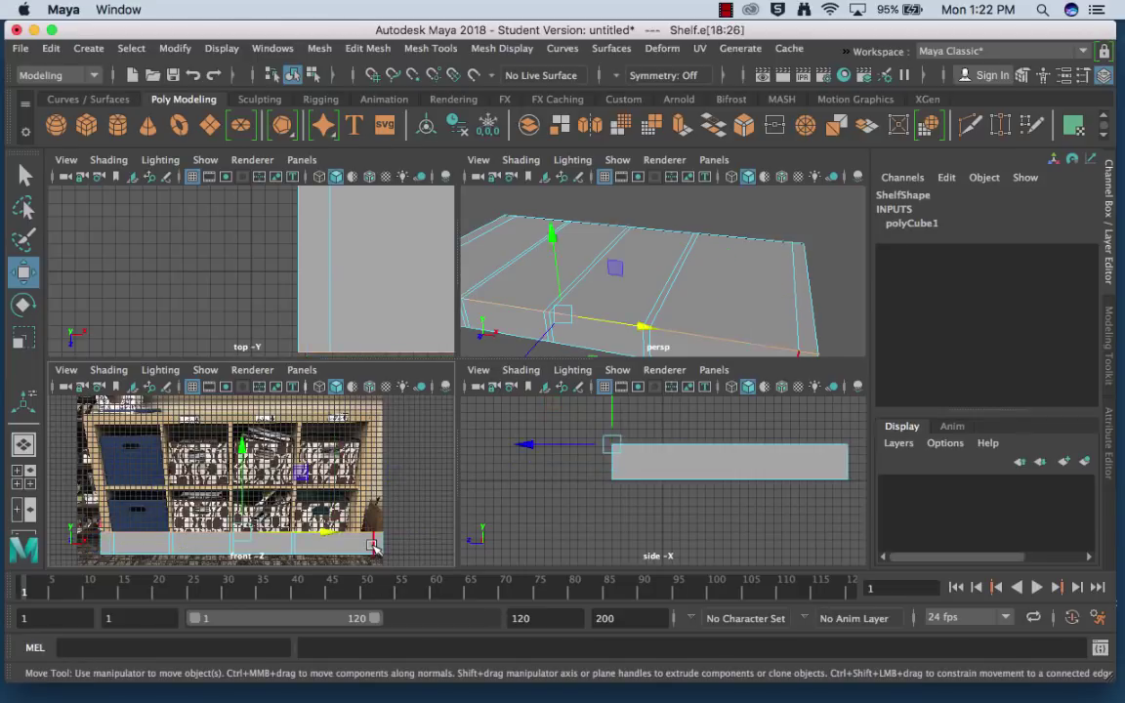
left_click(374, 545)
left_click_drag(418, 544, 394, 544)
Step: Slide the right-end section's face left to match the photo
right_click_drag(791, 206, 884, 150)
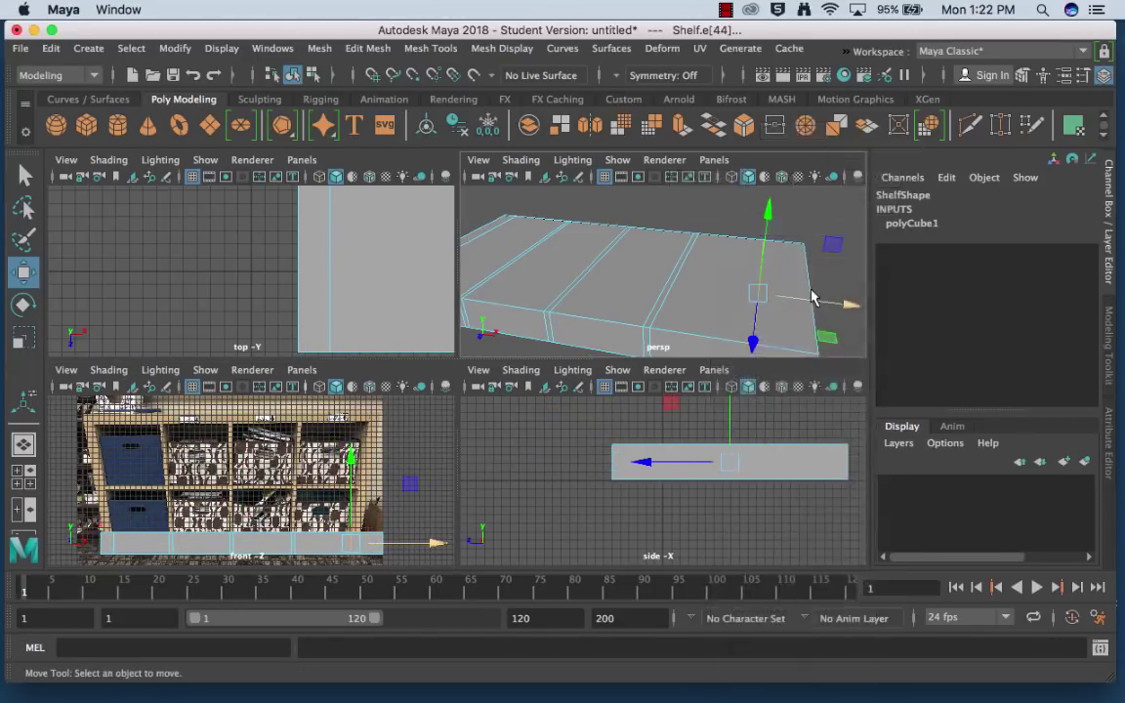
left_click(821, 334)
left_click_drag(821, 334, 803, 319, "alt")
key("F11")
left_click(745, 320)
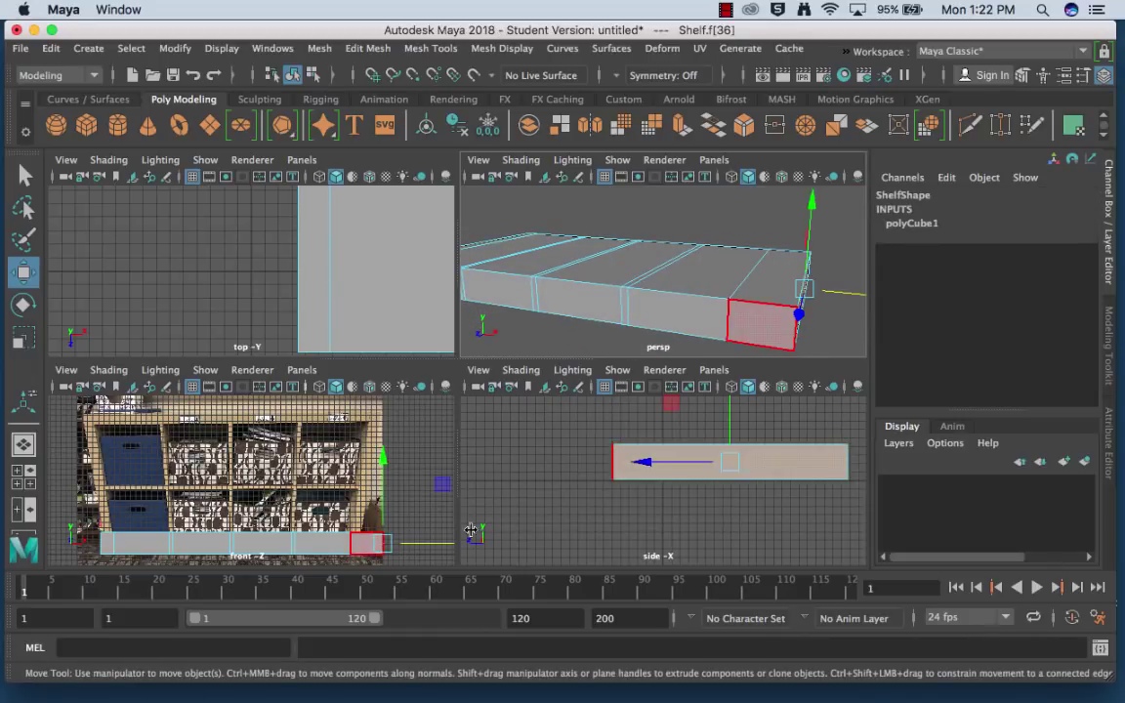
left_click_drag(435, 543, 413, 542)
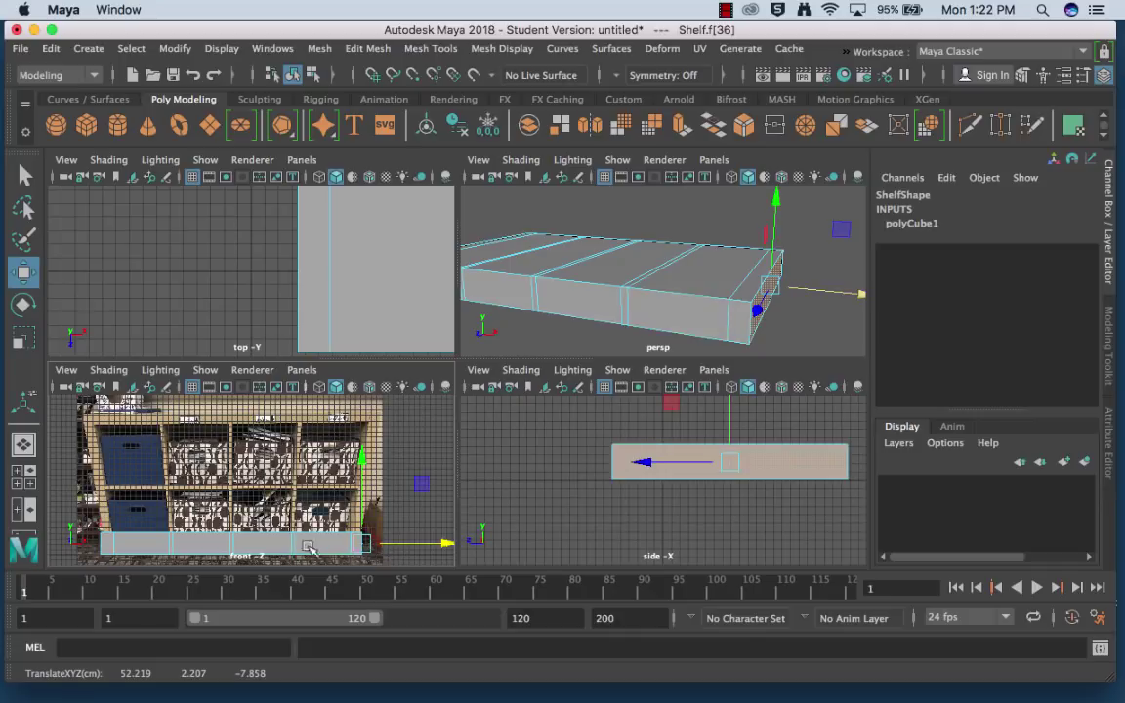
key("space")
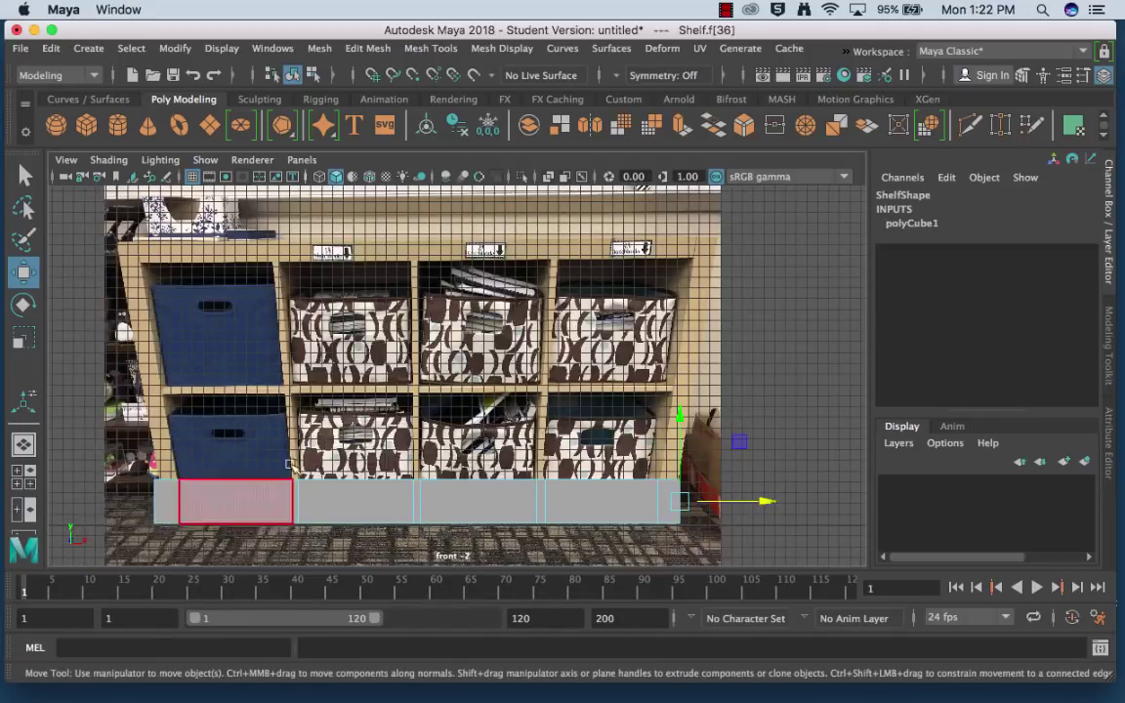
Step: Inspect the shelf's right end face from several angles in face mode, then clear the selection
right_click_drag(555, 449, 701, 154)
key("space")
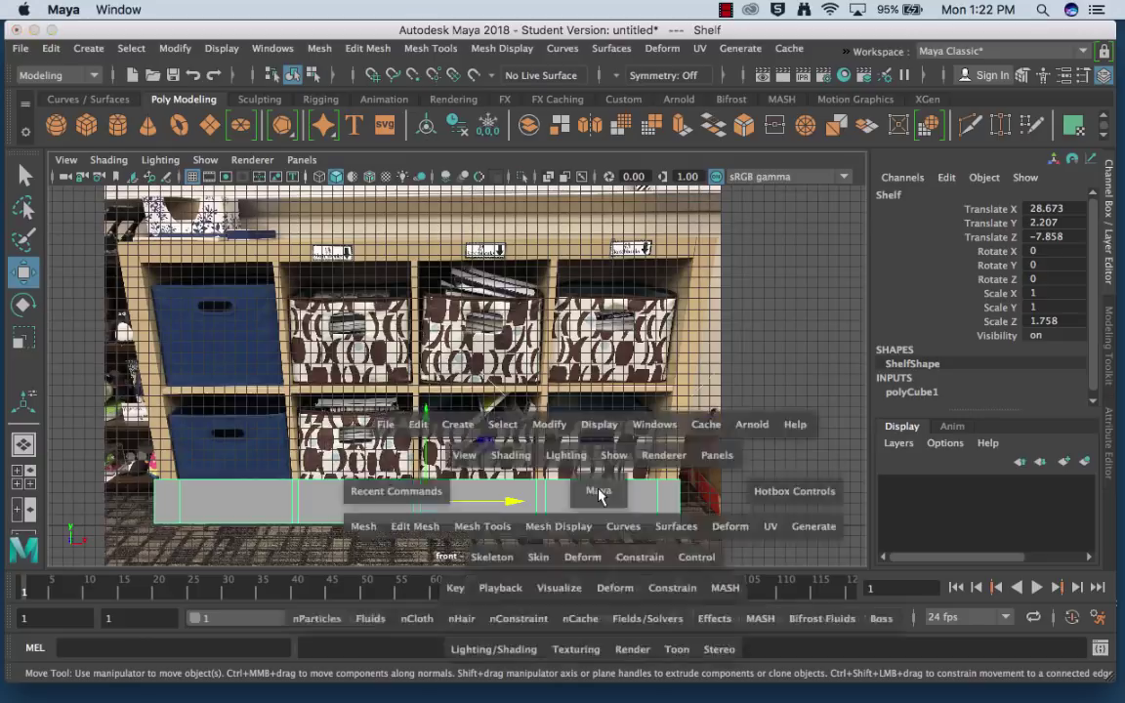
right_click_drag(758, 217, 761, 232)
left_click(726, 303)
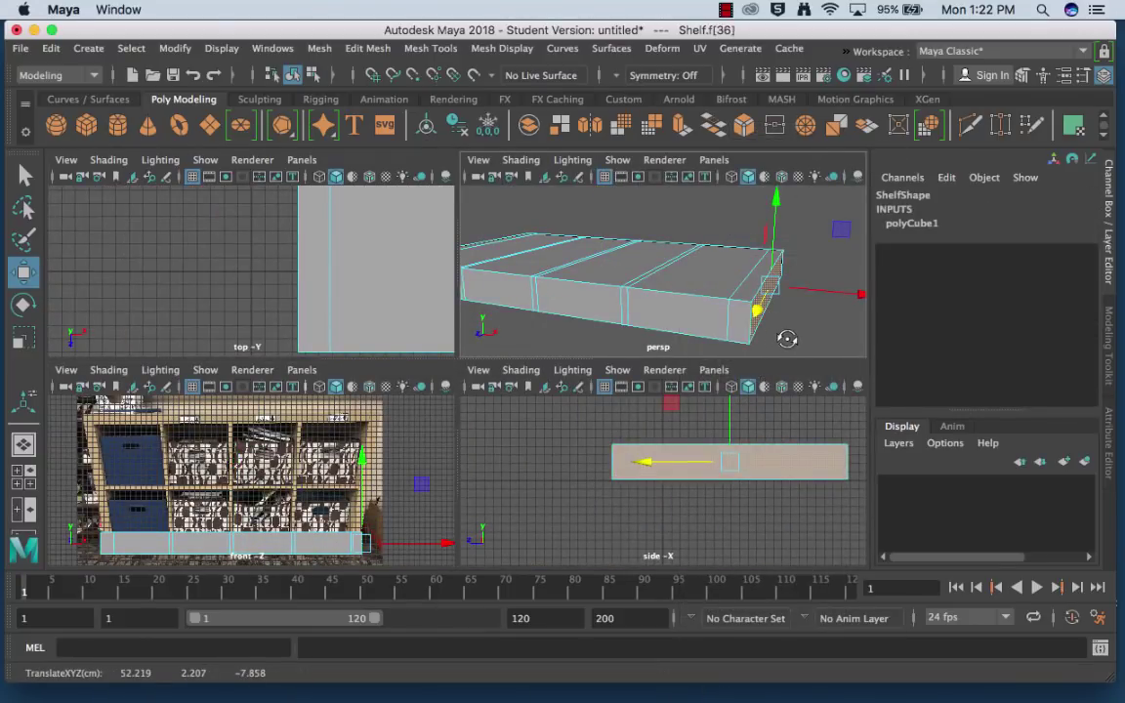
left_click_drag(786, 334, 716, 334, "alt")
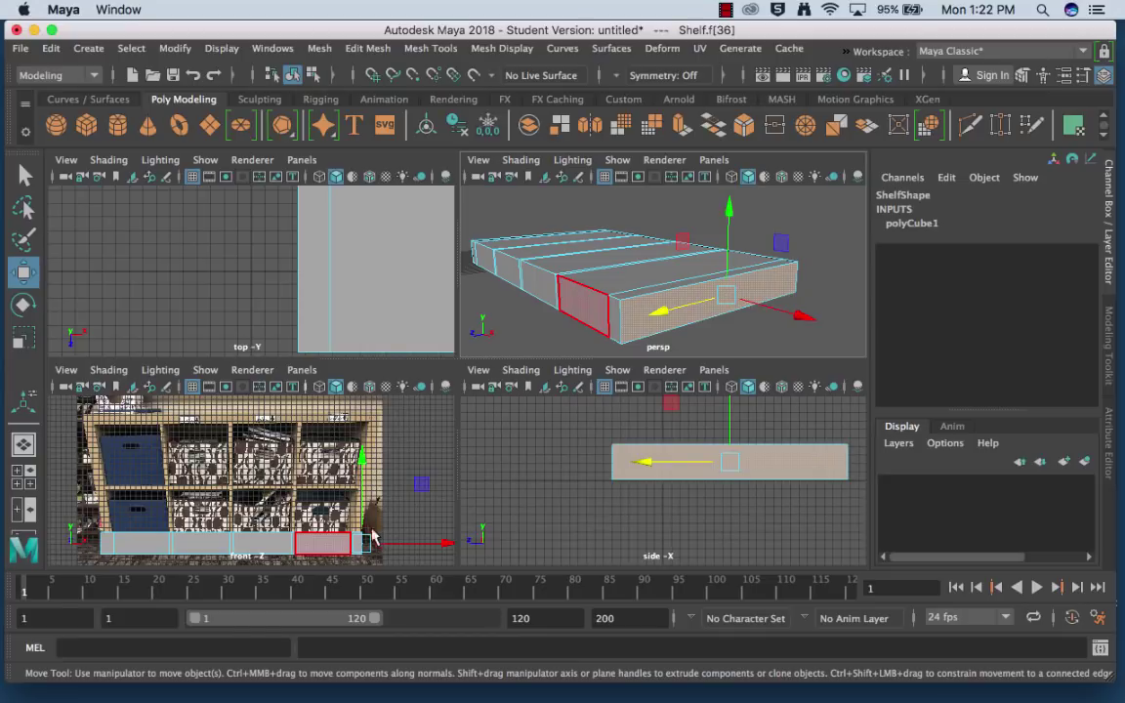
left_click_drag(547, 283, 665, 296, "alt")
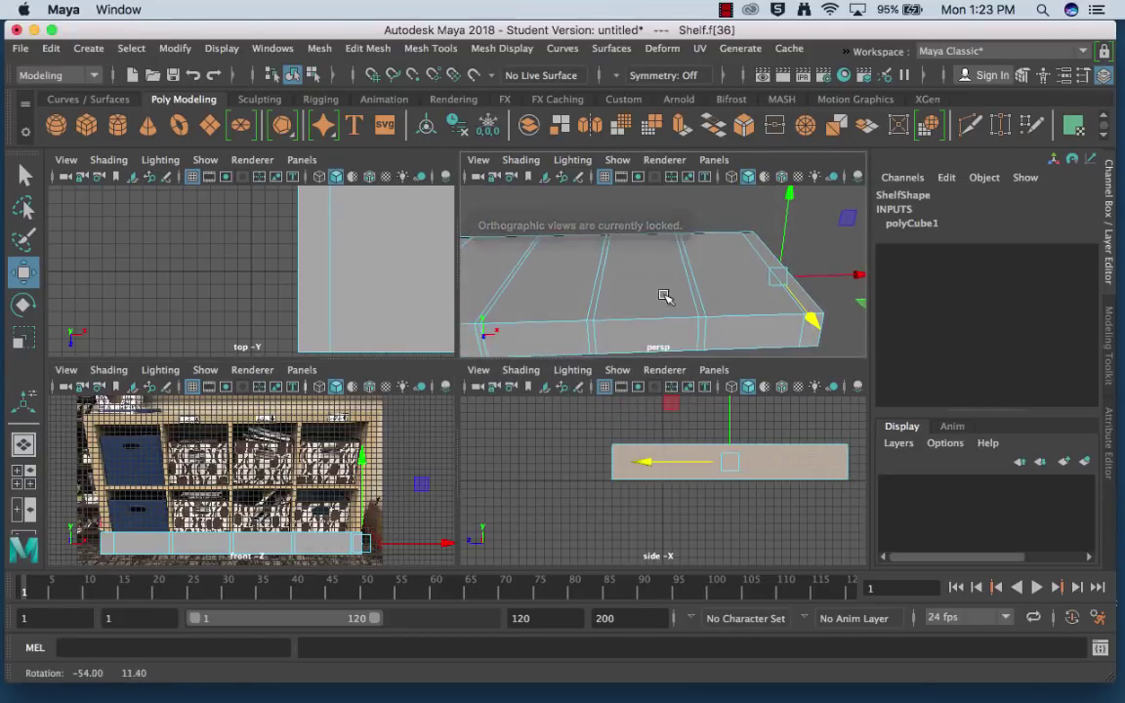
key("space")
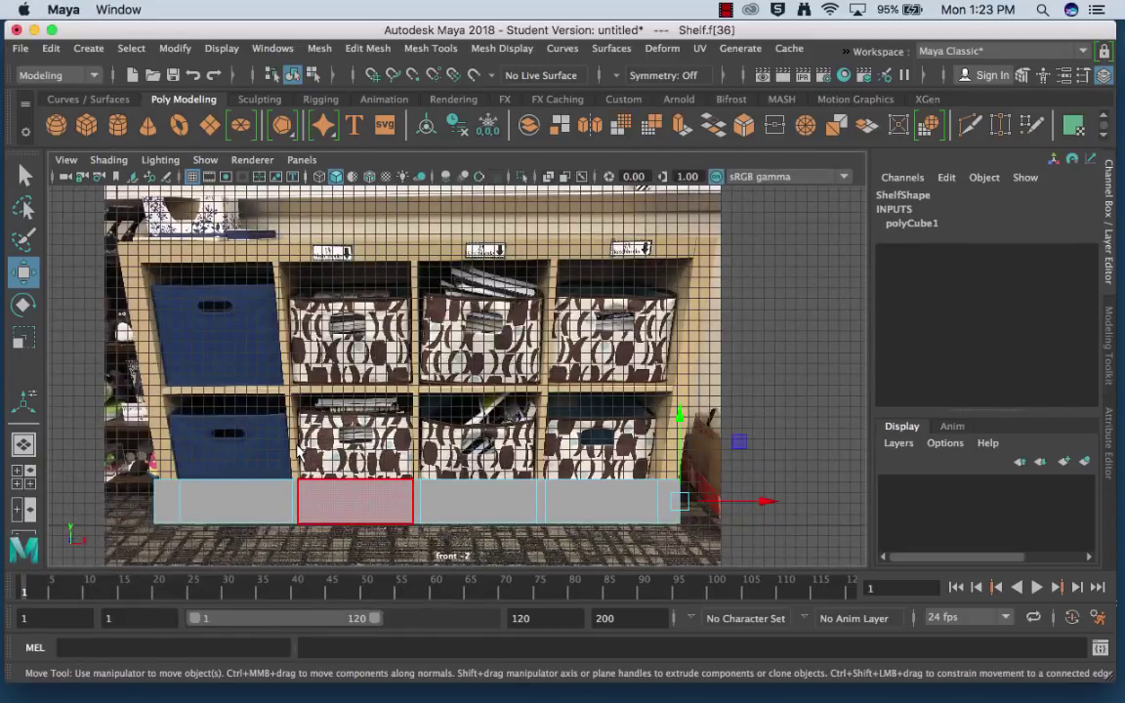
key("space")
left_click(552, 279)
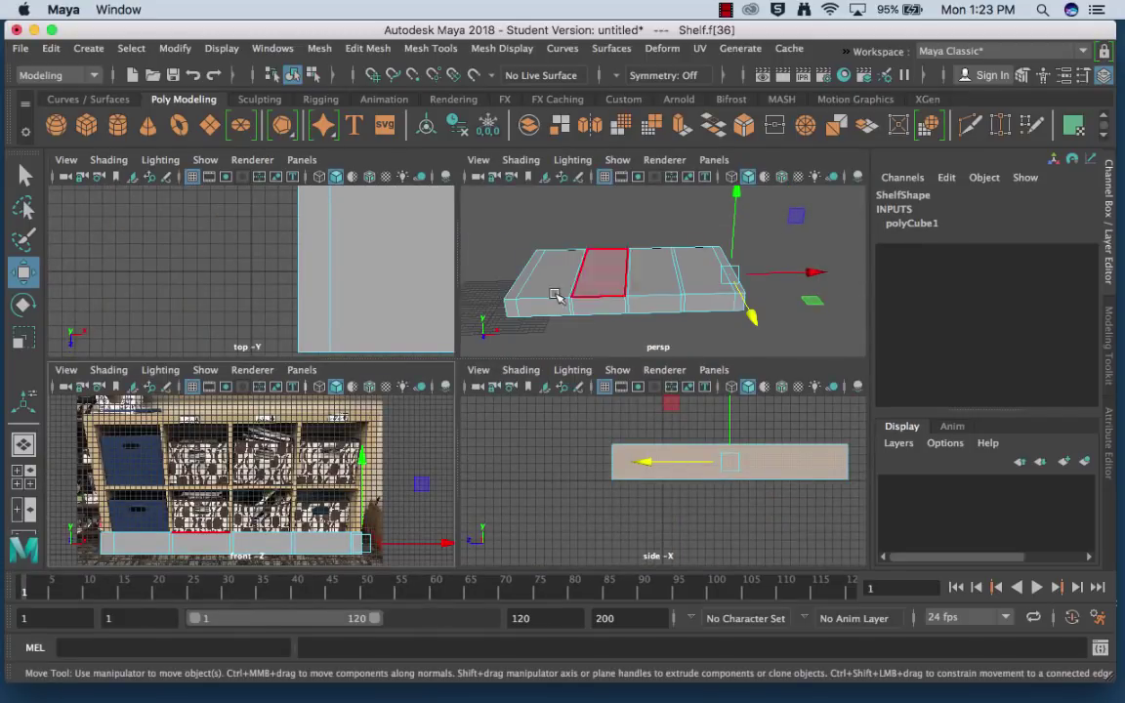
left_click(493, 330)
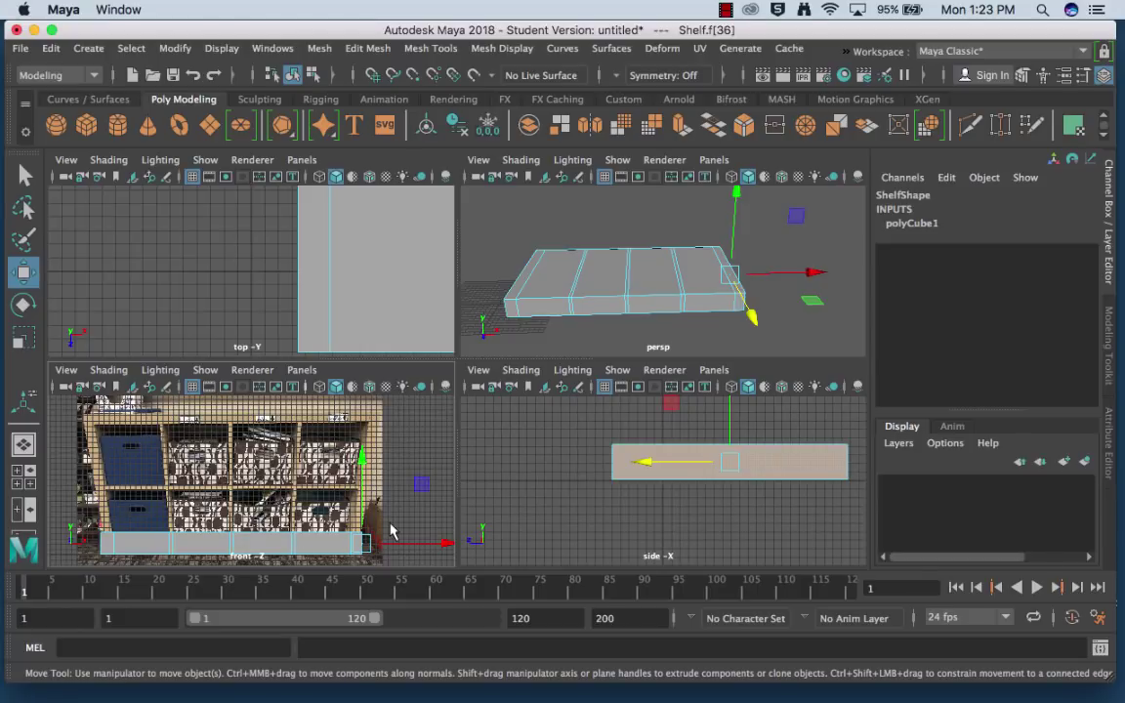
Step: In the maximized perspective view, select the thin top faces at both ends and each divider
left_click(522, 273)
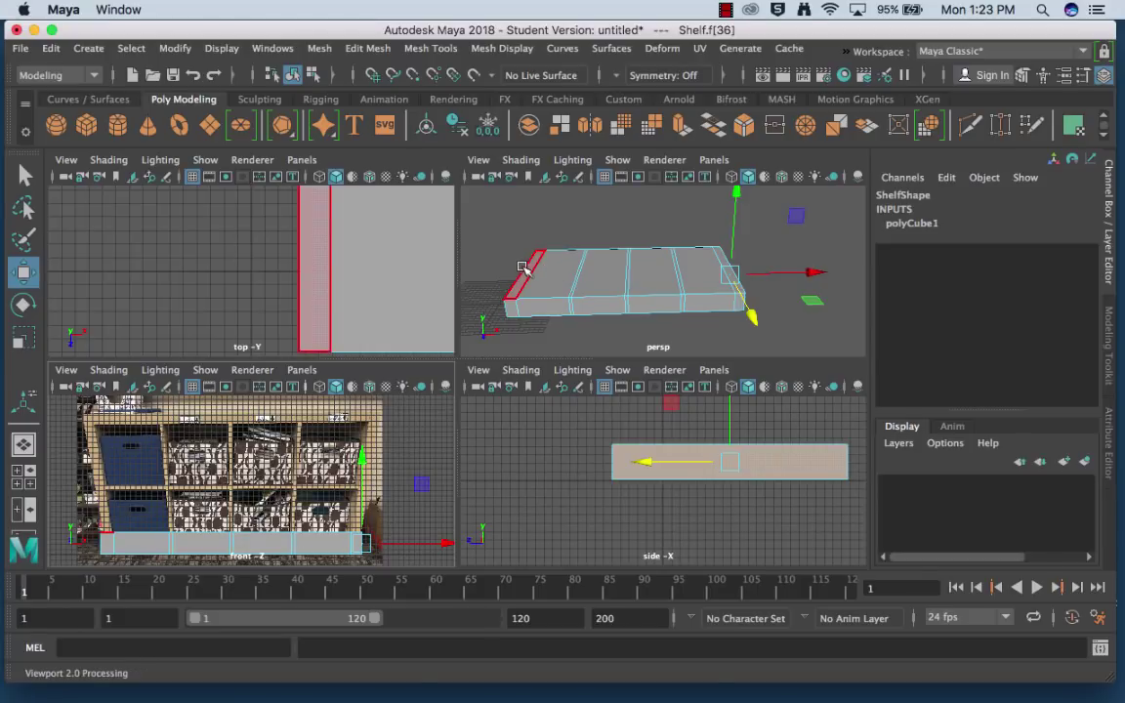
left_click(549, 305)
left_click(640, 283)
right_click_drag(635, 261, 653, 240)
key("space")
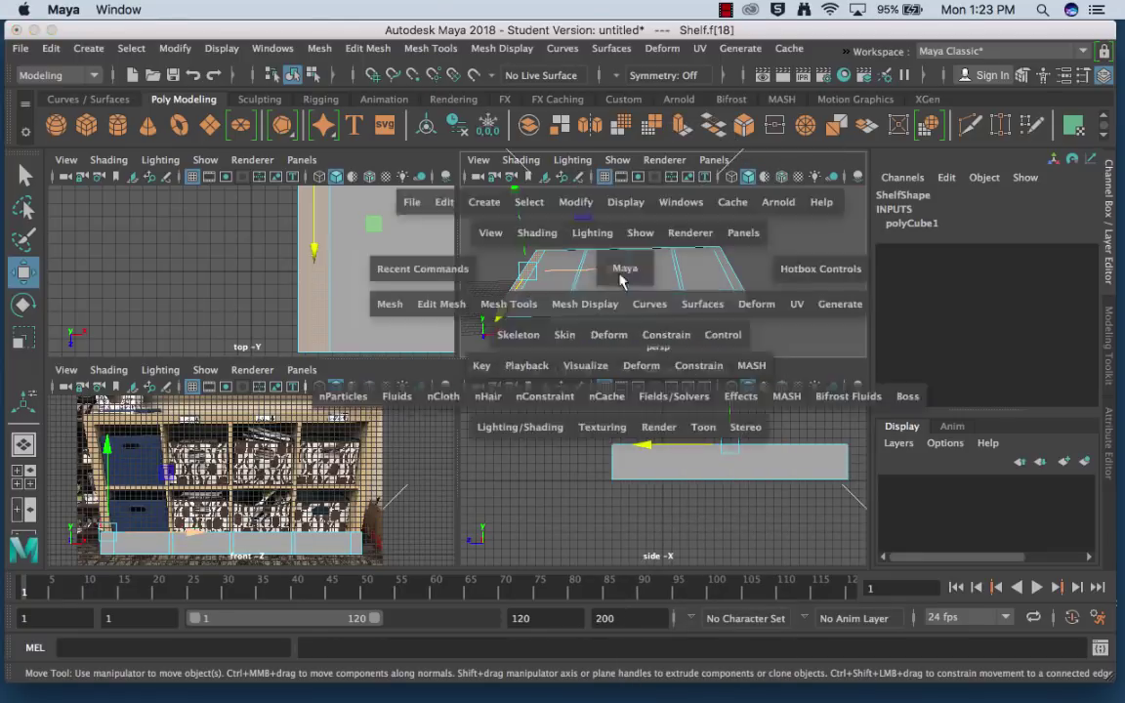
left_click(283, 395, "shift")
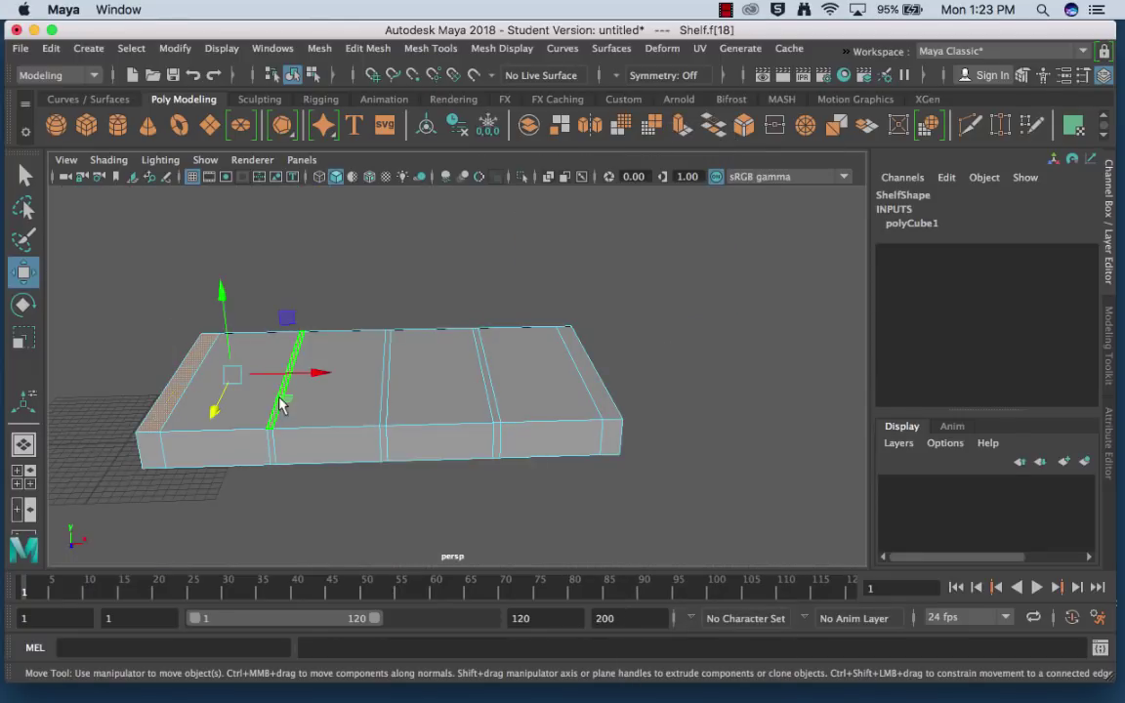
left_click(383, 395, "shift")
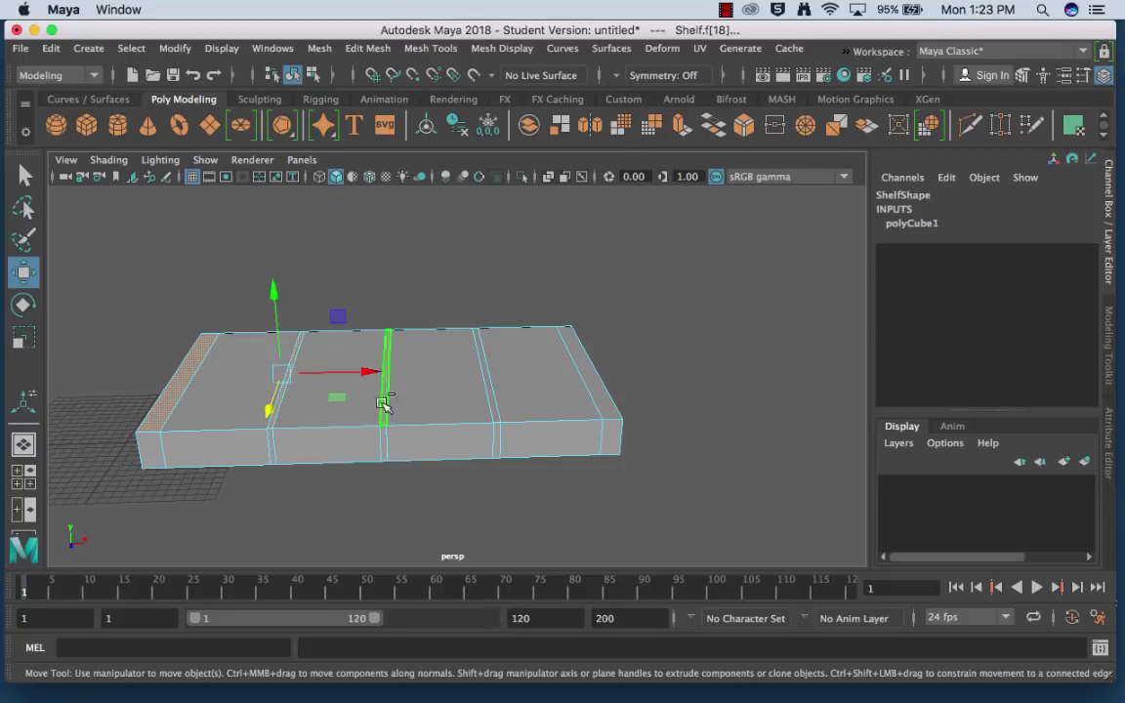
left_click(491, 406, "shift")
left_click(610, 392, "shift")
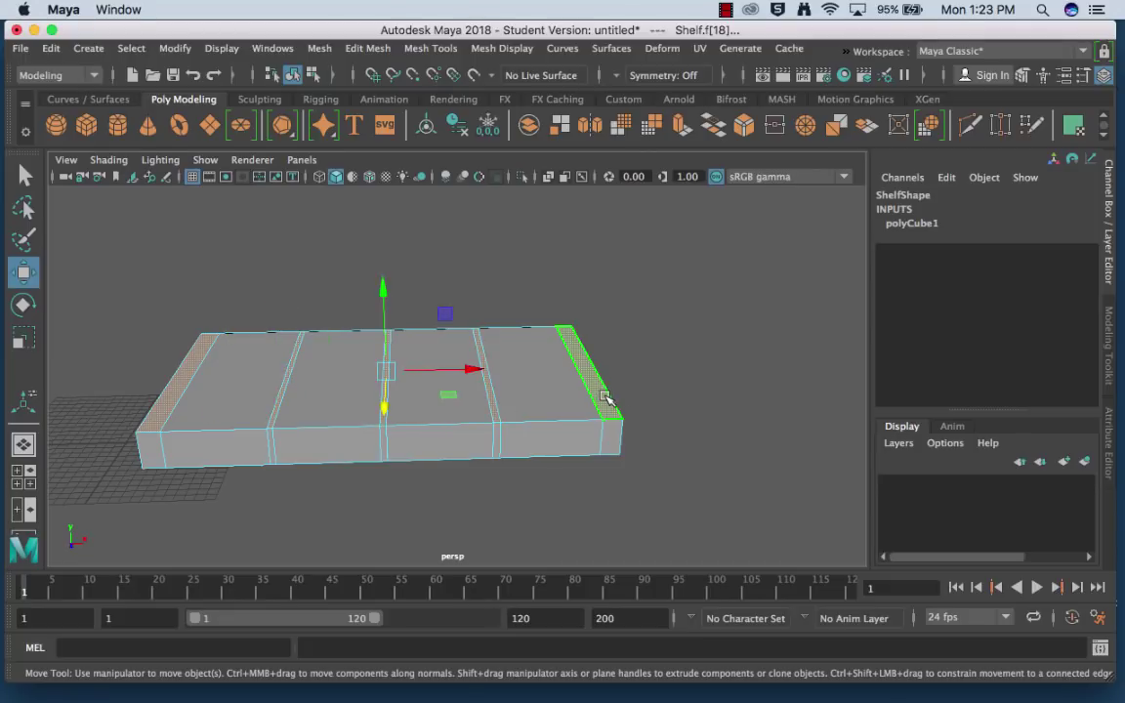
key("space")
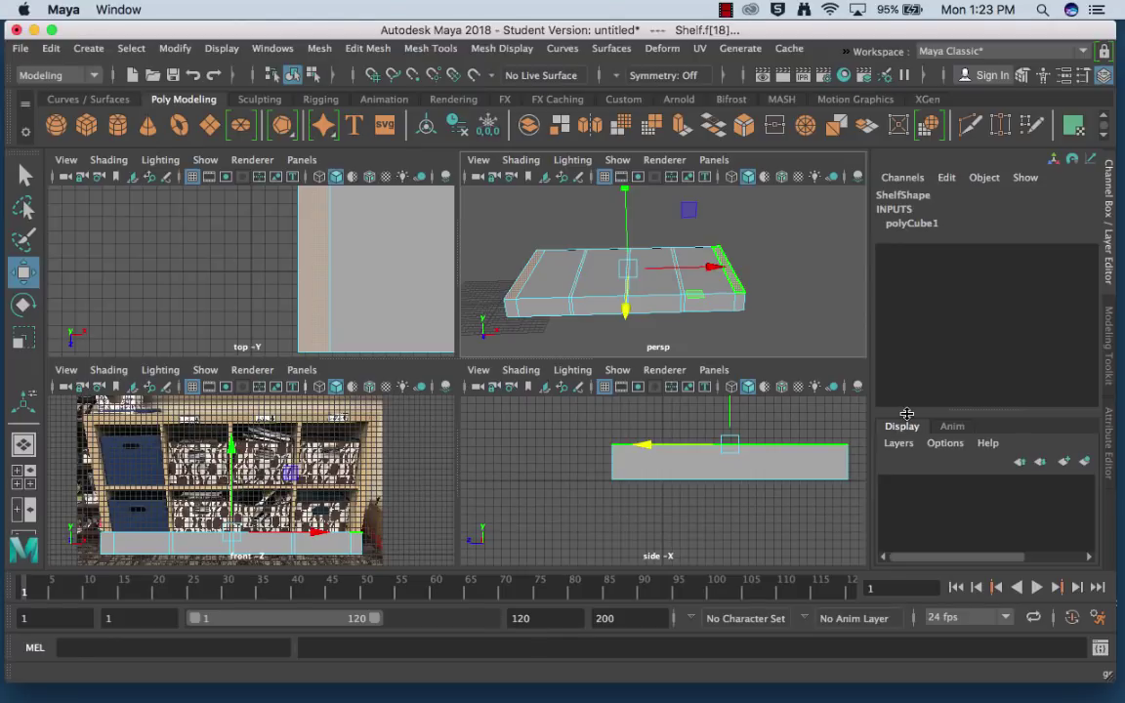
Step: Extrude the selected thin top faces with Modeling Toolkit's Extrude, creating polyExtrudeFace1
left_click(1111, 361)
scroll(1036, 430, "down", 3)
scroll(1054, 411, "up", 4)
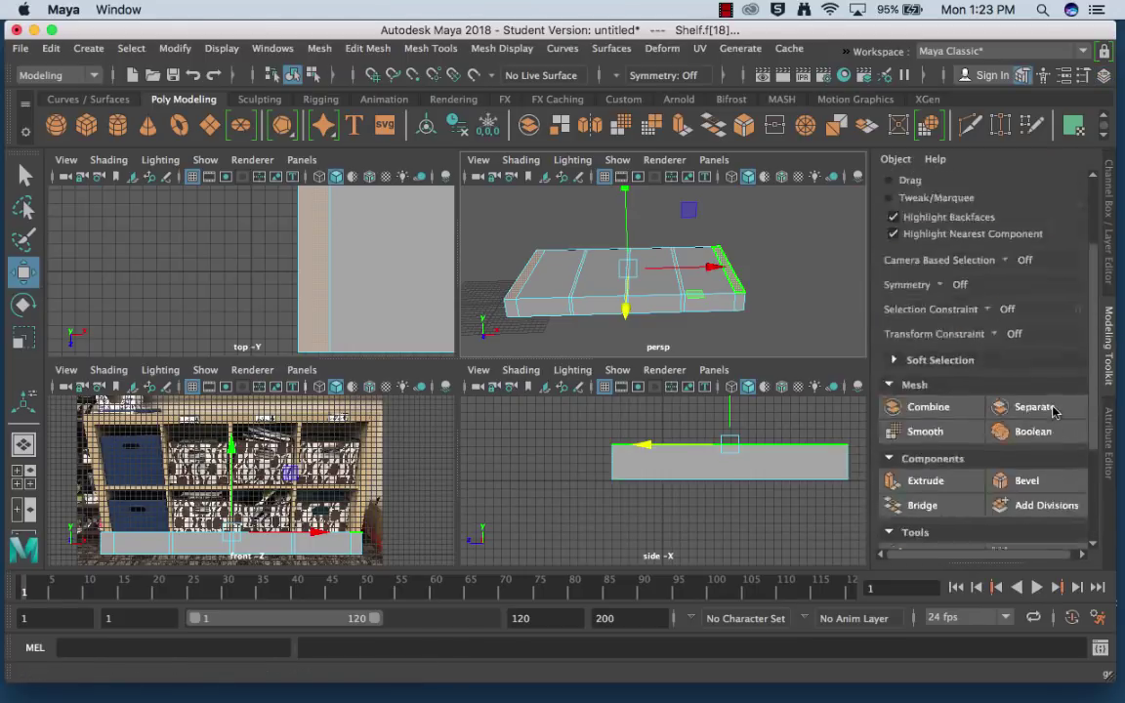
scroll(1055, 410, "up", 2)
scroll(1055, 410, "down", 5)
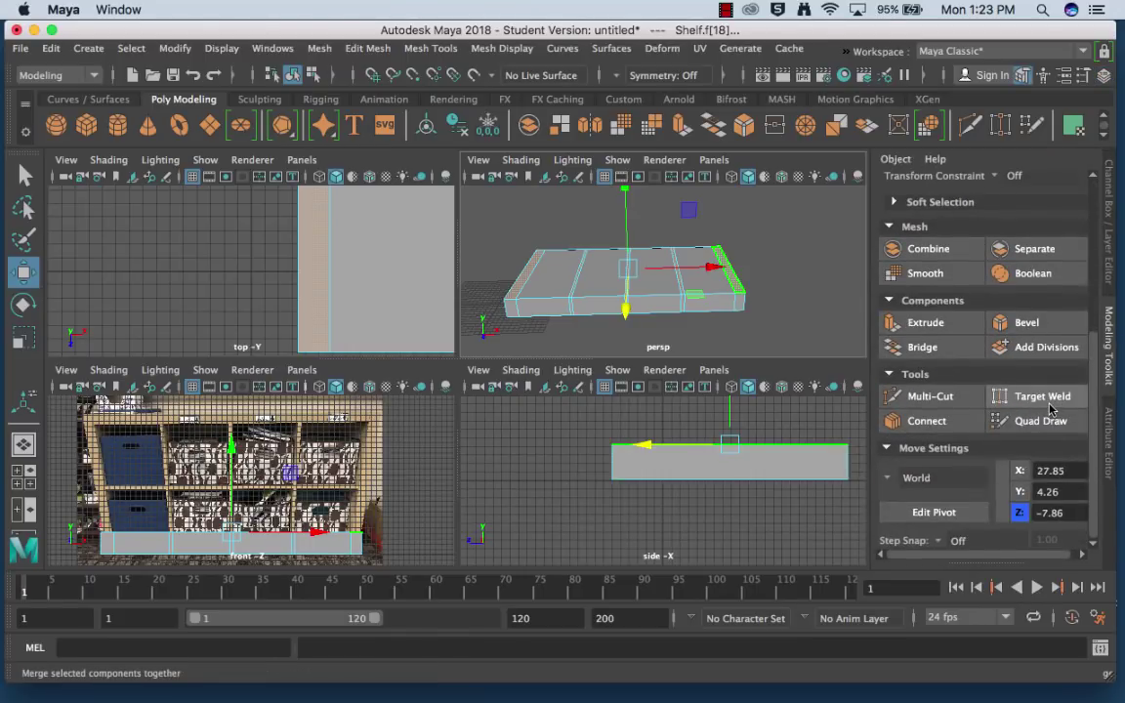
left_click(272, 49)
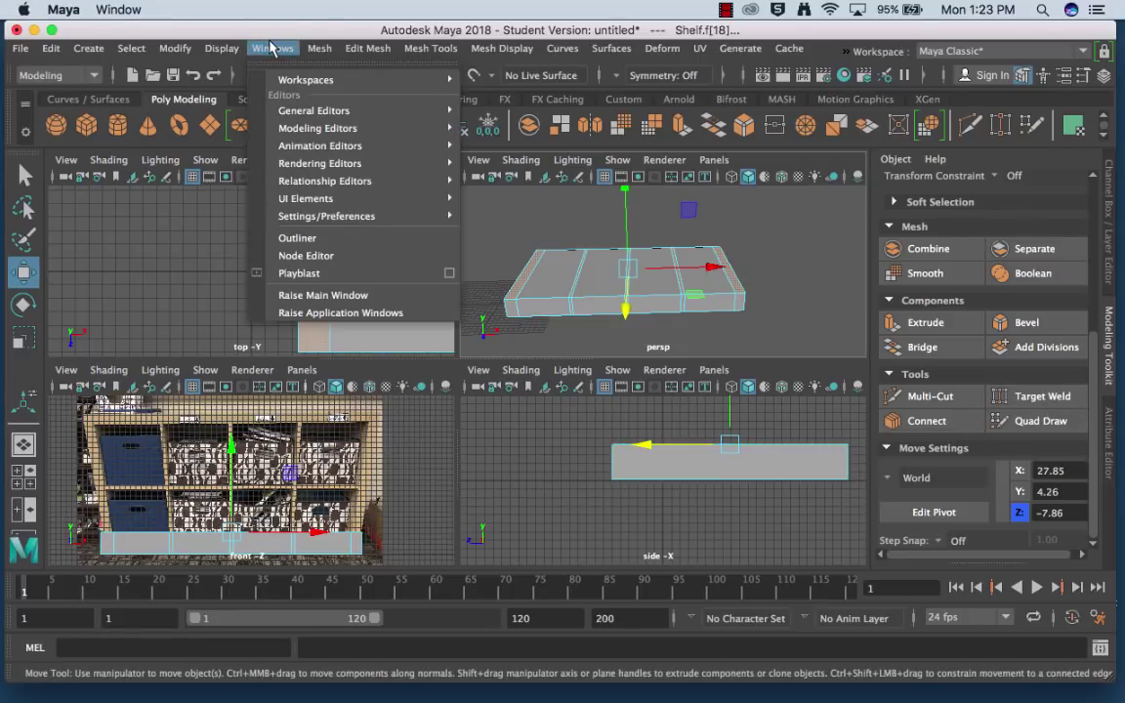
mouse_move(417, 51)
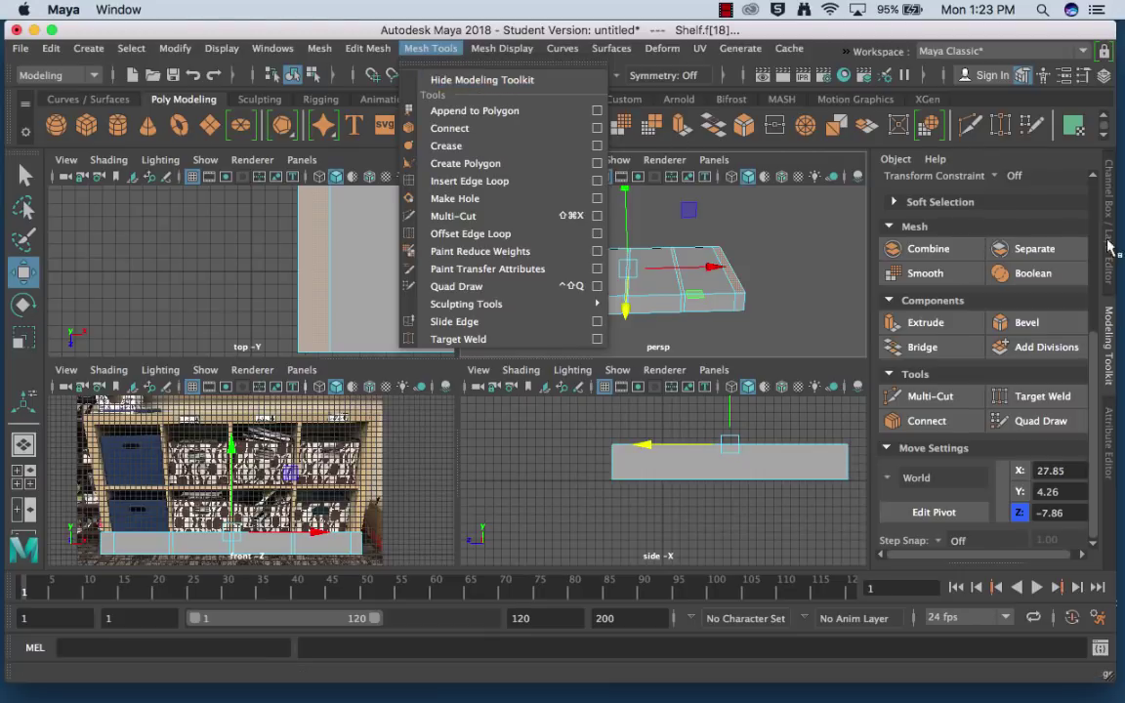
left_click(1109, 357)
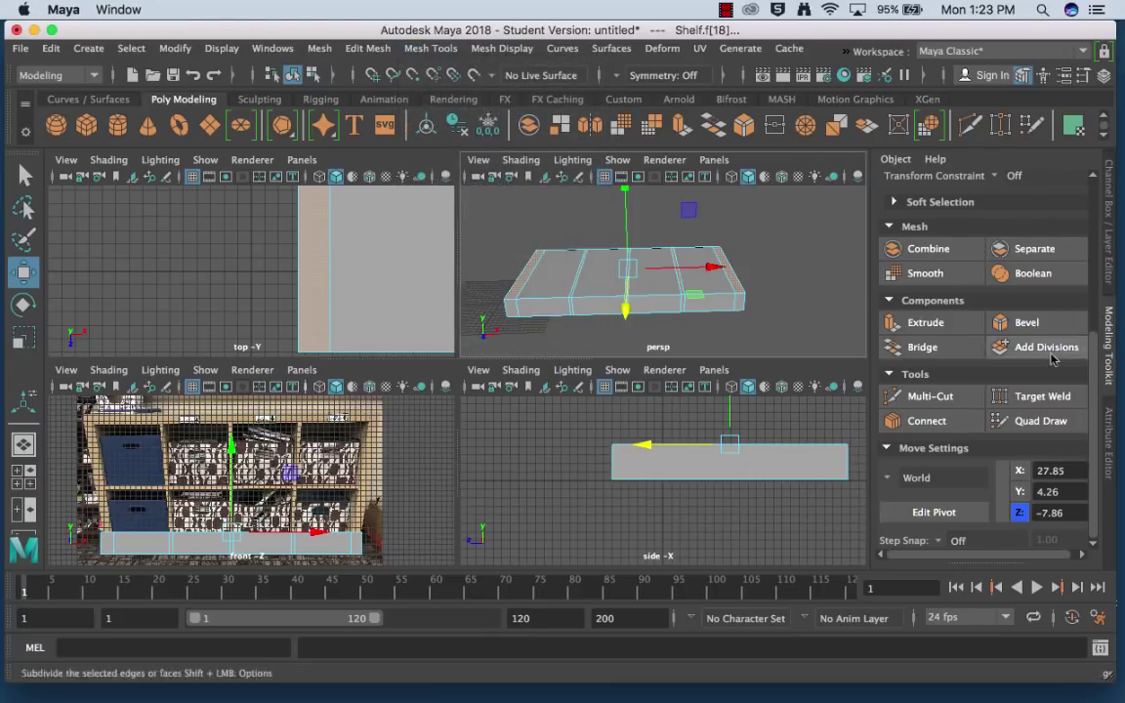
left_click(928, 325)
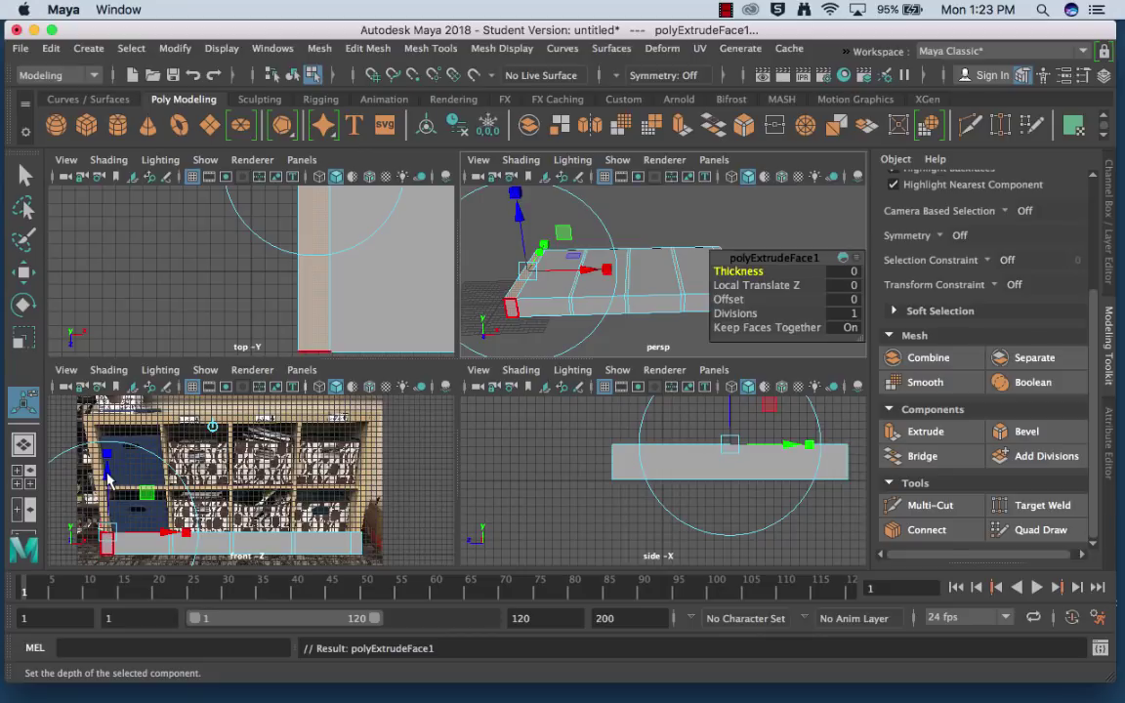
Step: Raise the extruded faces to 9.353 units, then extrude again and adjust 1.969 units
left_click_drag(110, 478, 110, 429)
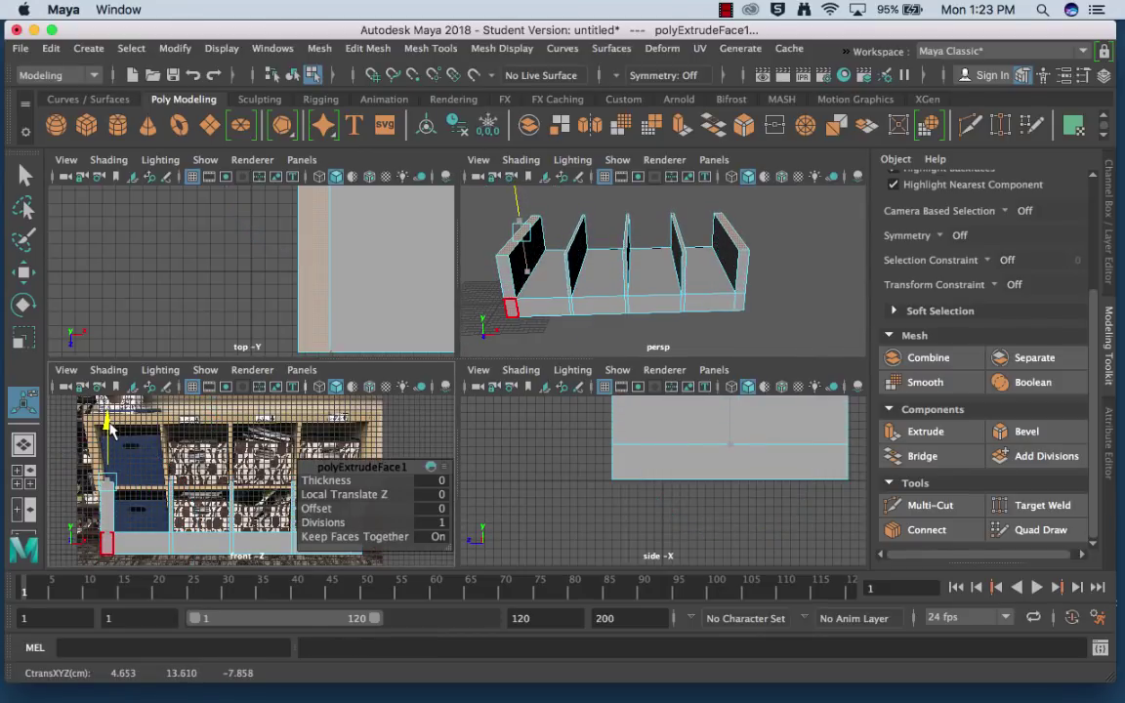
left_click_drag(110, 430, 118, 439)
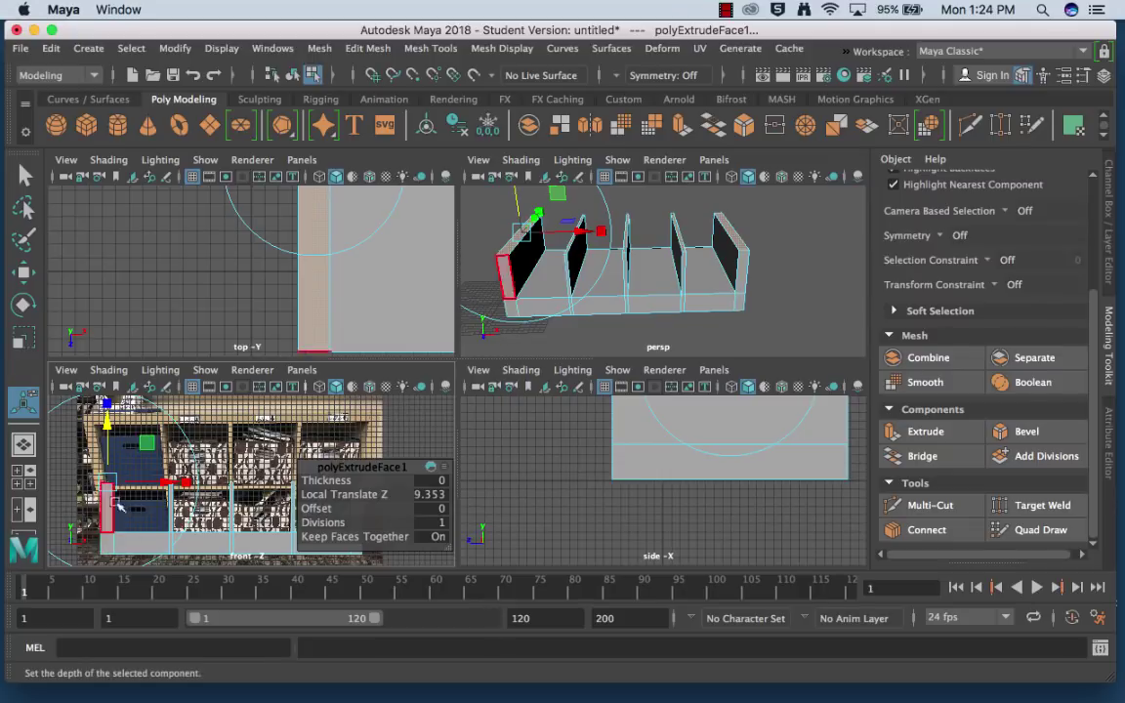
left_click(915, 433)
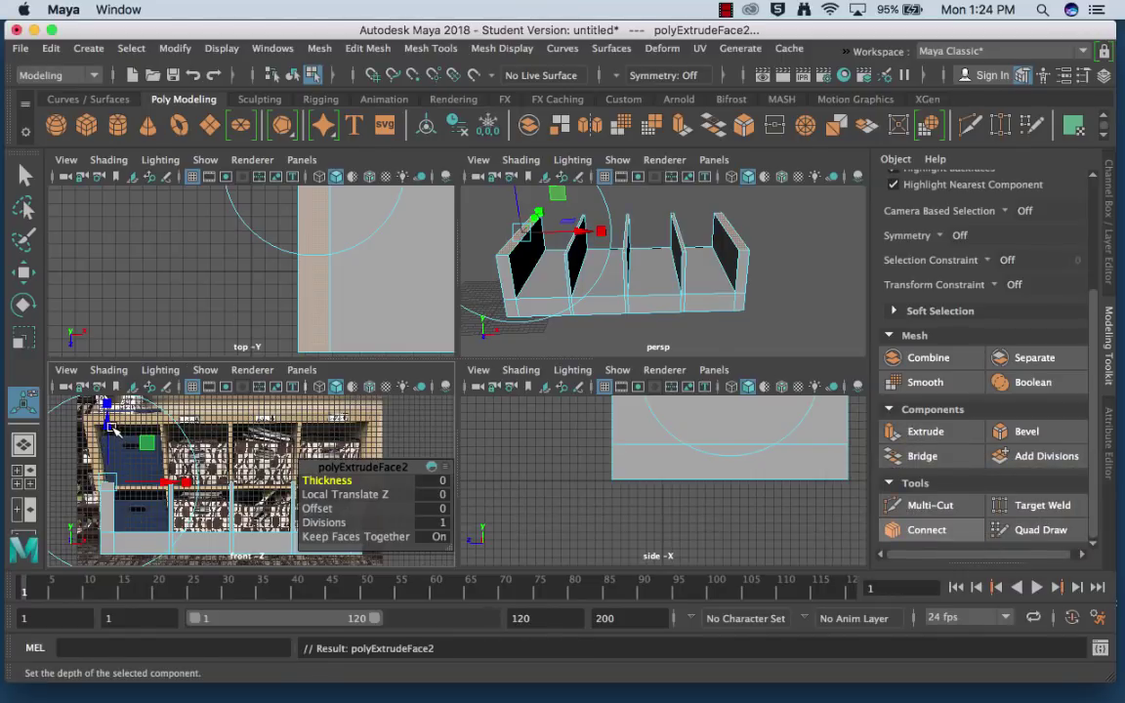
left_click_drag(112, 430, 111, 476)
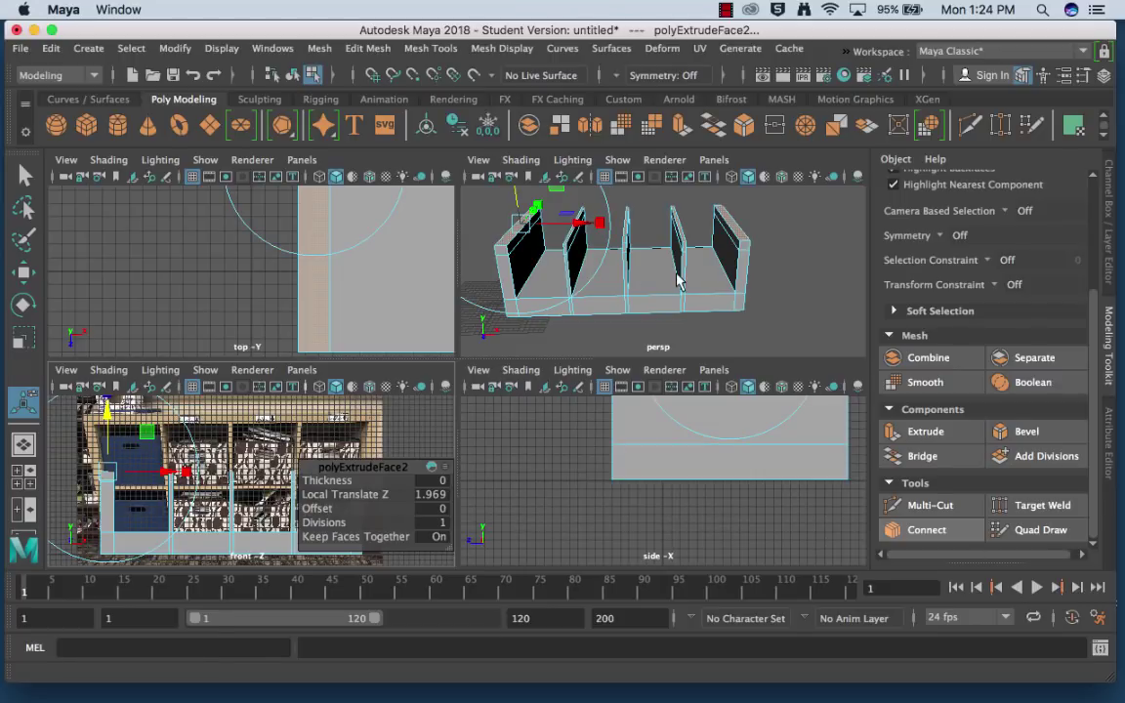
Step: Extrude the wall tops twice more, raising them to 10.578 and a further 2.426 units
key("space")
mouse_move(528, 478)
left_mouse_down("alt")
mouse_move(526, 453)
mouse_move(529, 492)
left_mouse_up("alt")
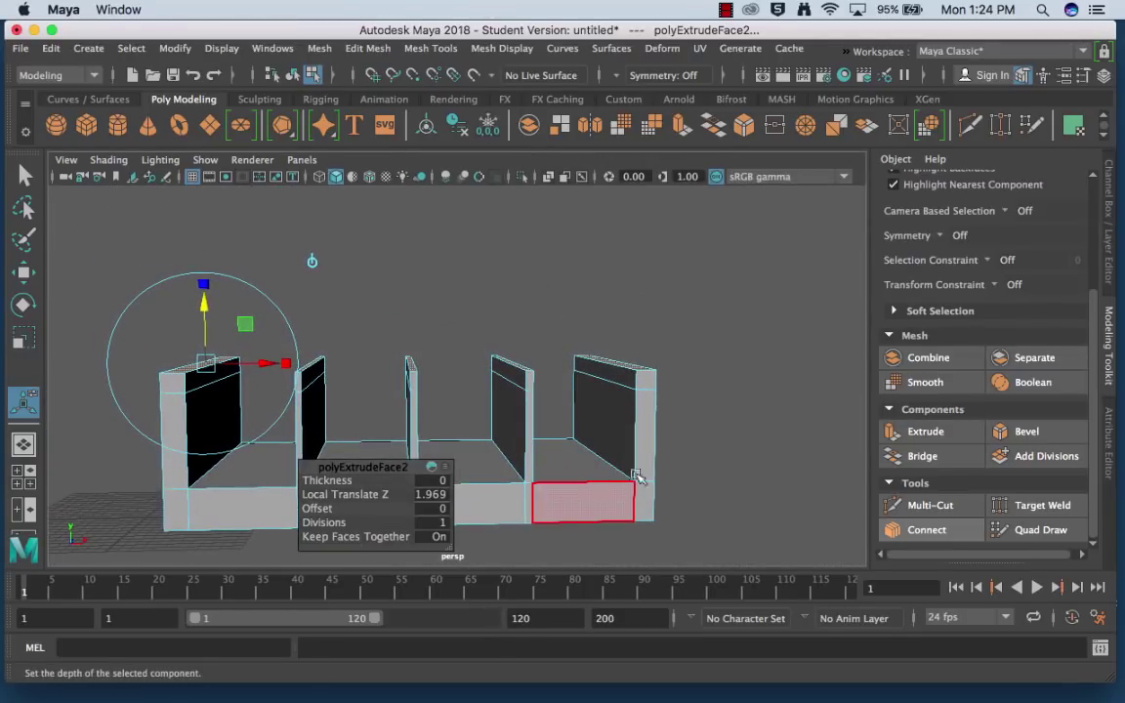
left_click(924, 431)
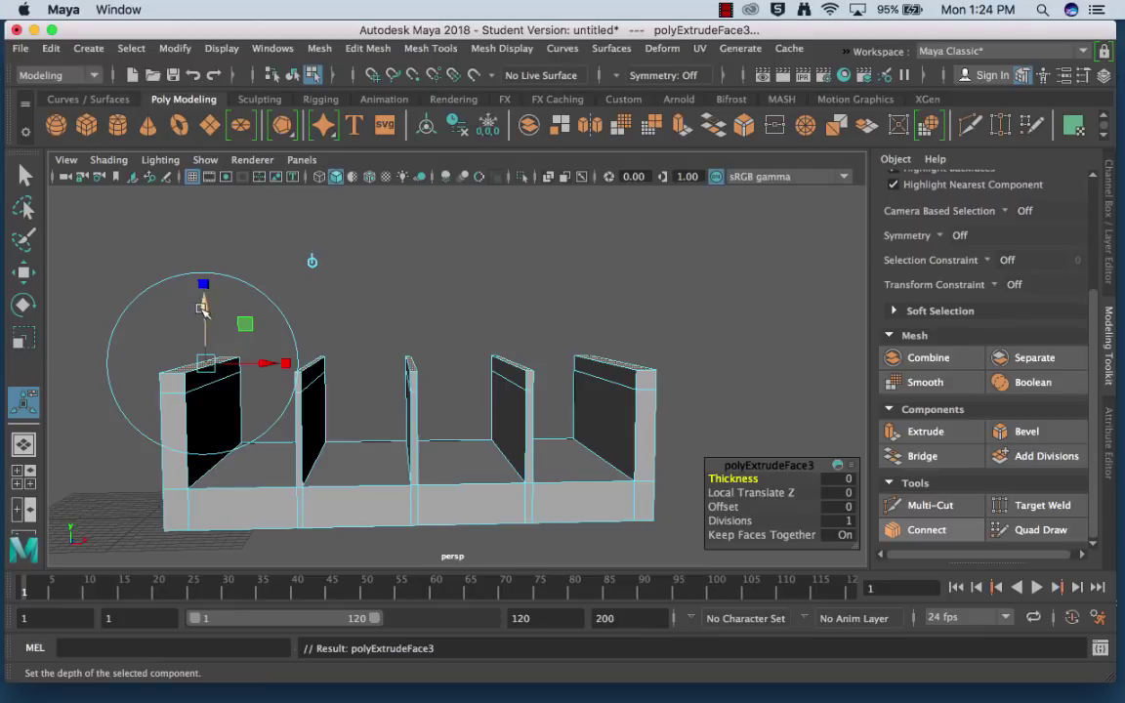
left_click_drag(202, 309, 205, 207)
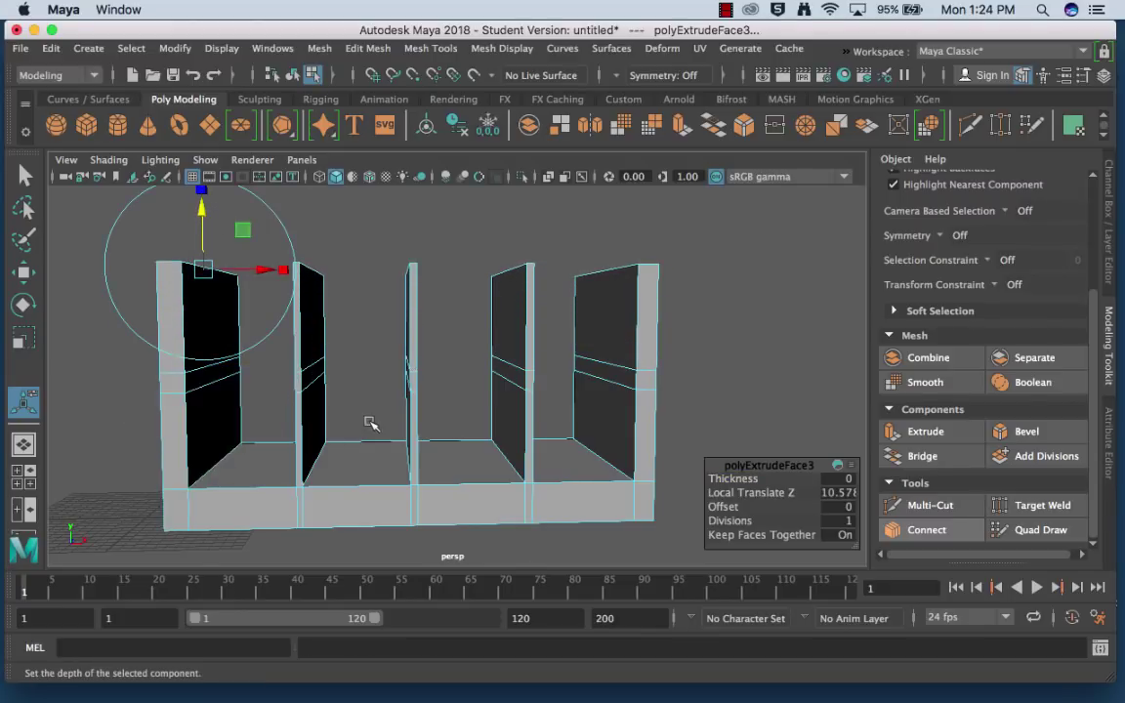
key("space")
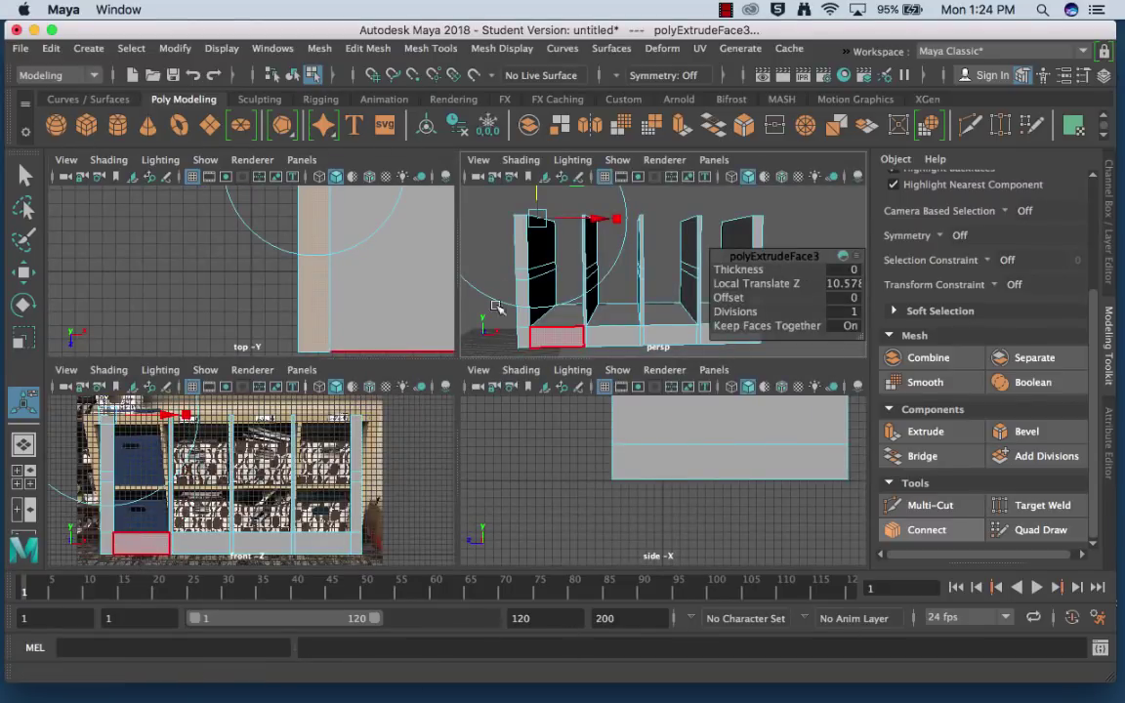
key("space")
left_click(943, 437)
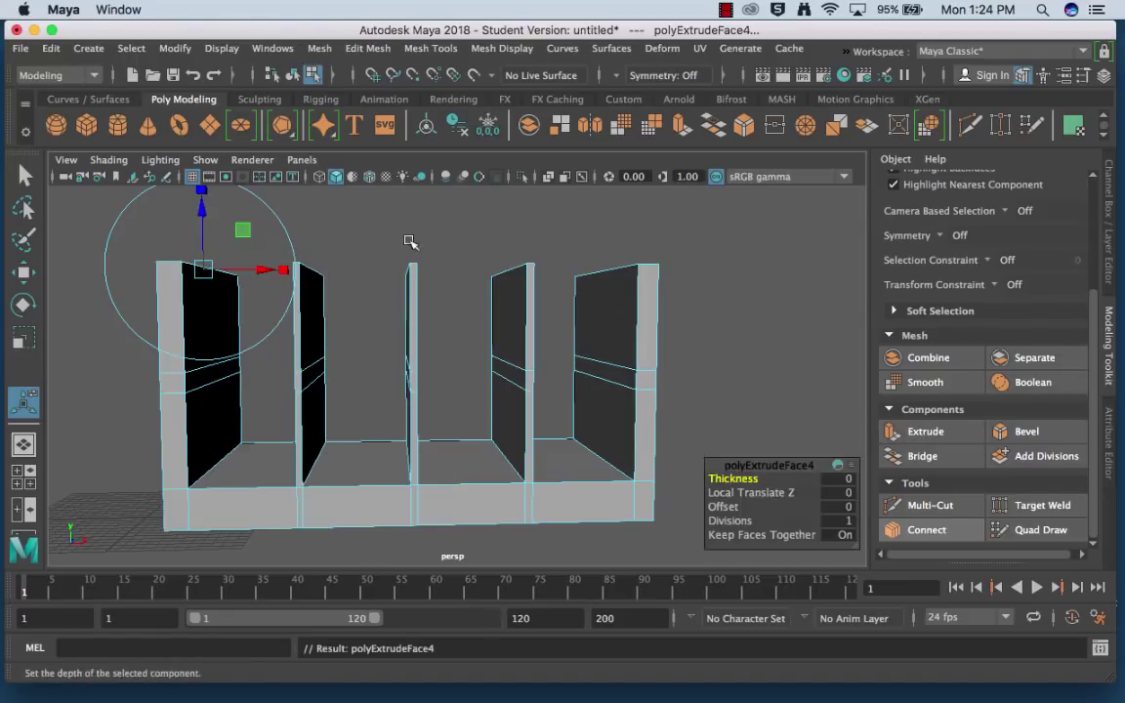
left_click_drag(203, 200, 205, 190)
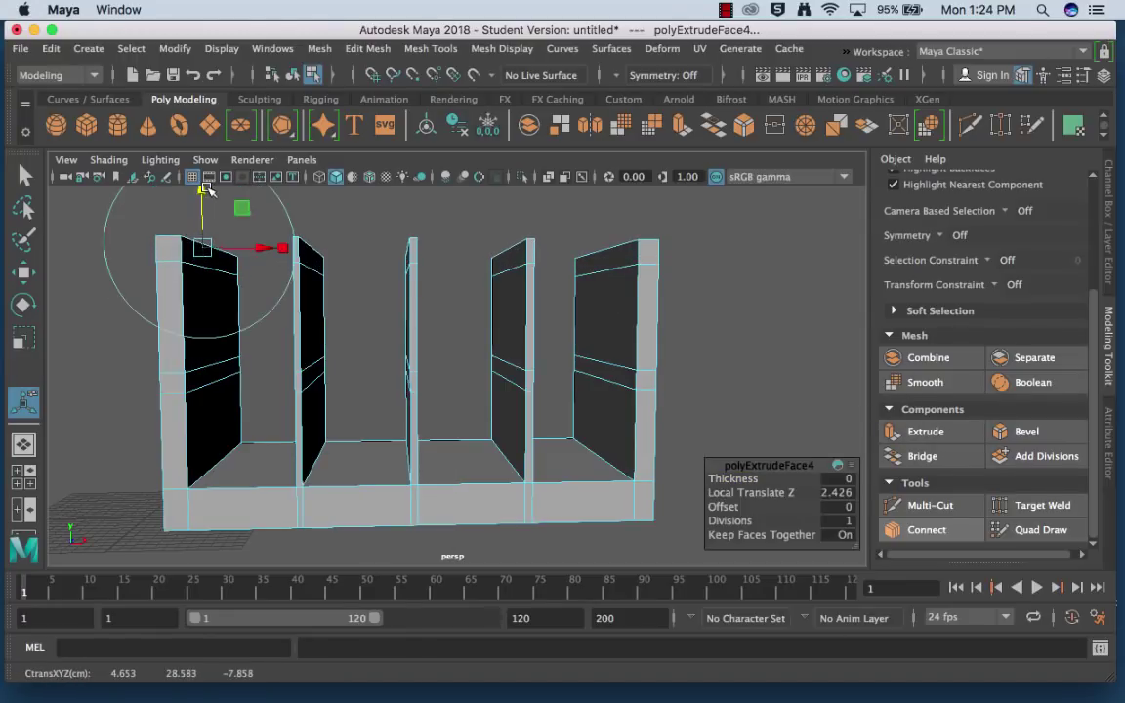
left_click(720, 296)
Step: Compare the five walls with the reference photo in Photoshop, then orbit the shelf
scroll(716, 308, "down", 4)
key("space")
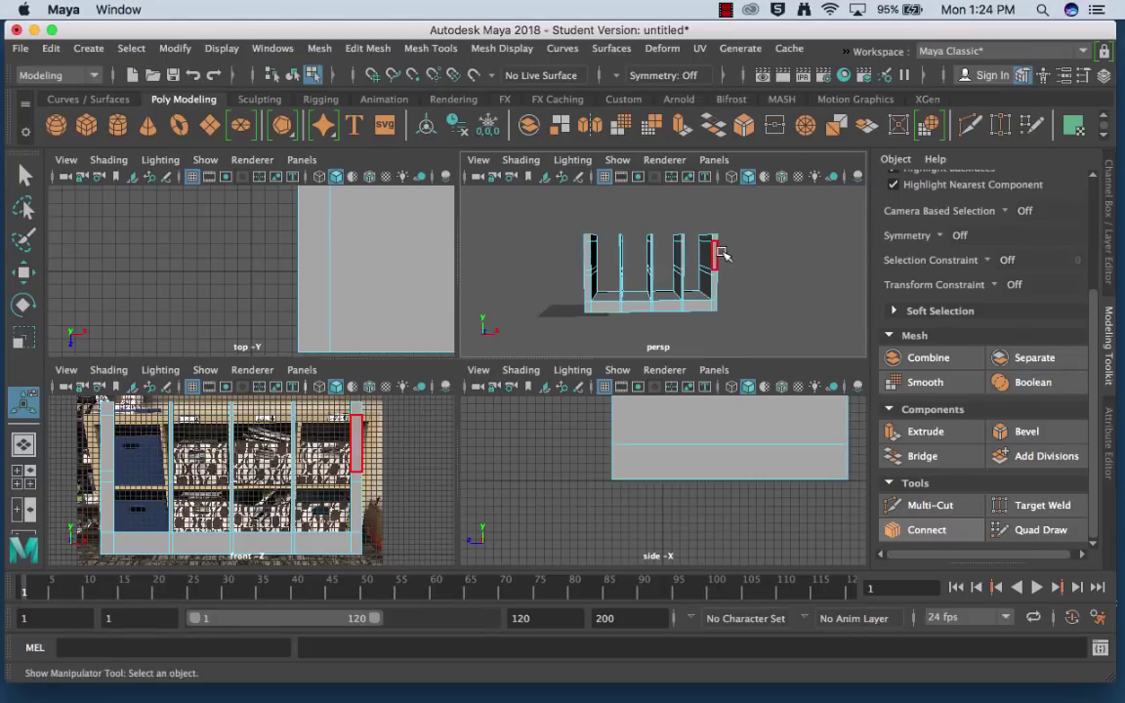
key("space")
mouse_move(481, 683)
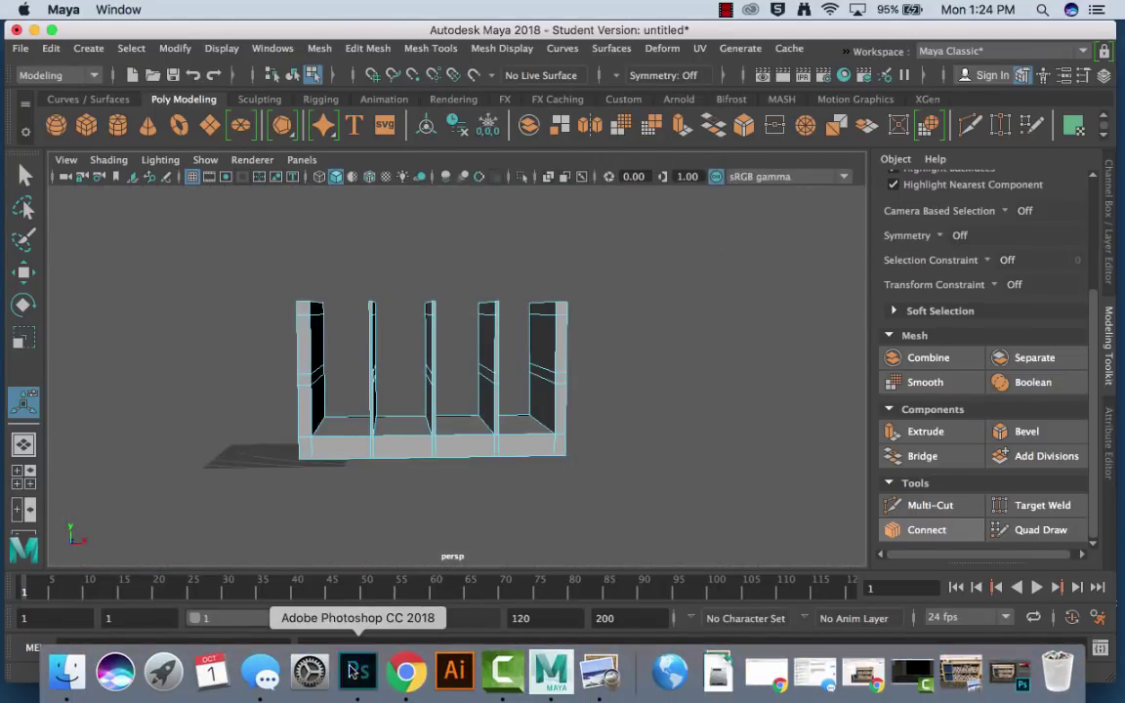
left_click(357, 671)
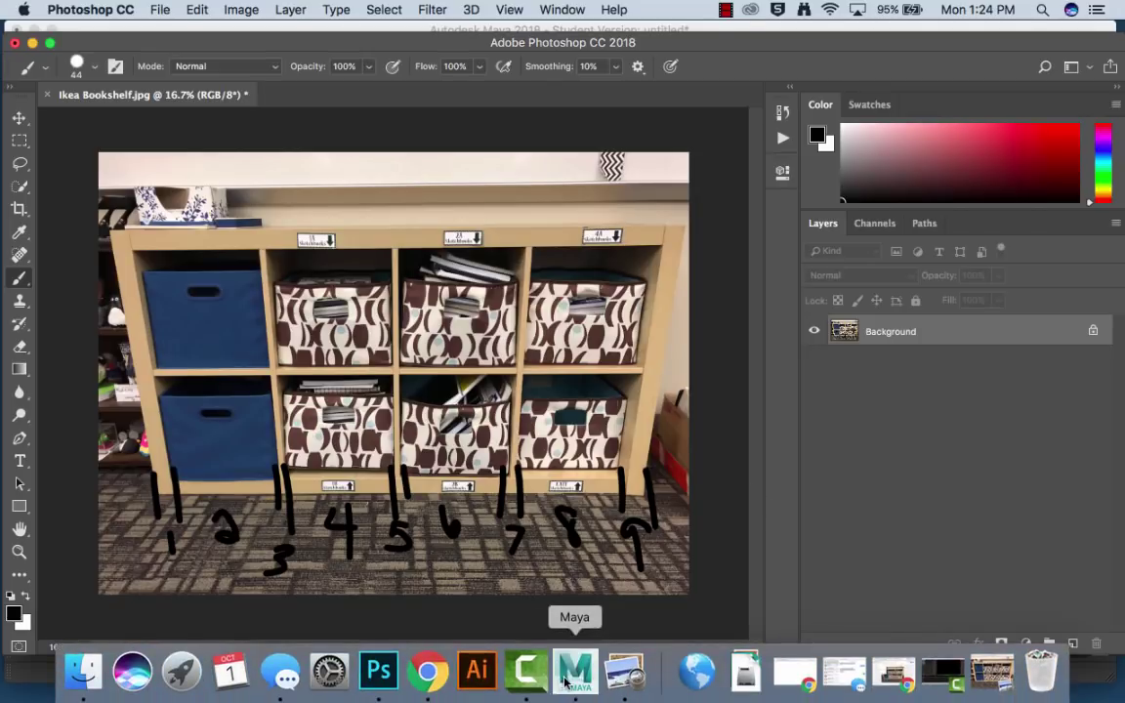
left_click(565, 681)
left_click_drag(313, 377, 377, 419, "alt")
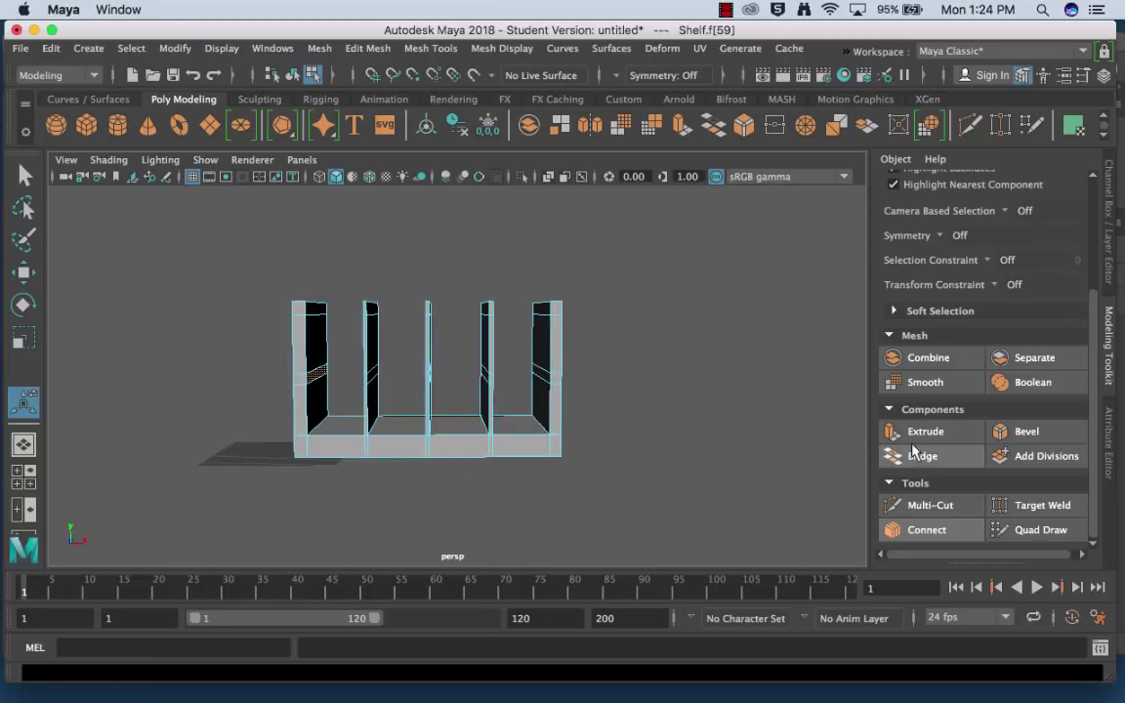
Step: Extrude the first pillar faces across into a horizontal shelf
left_click(317, 309, "shift")
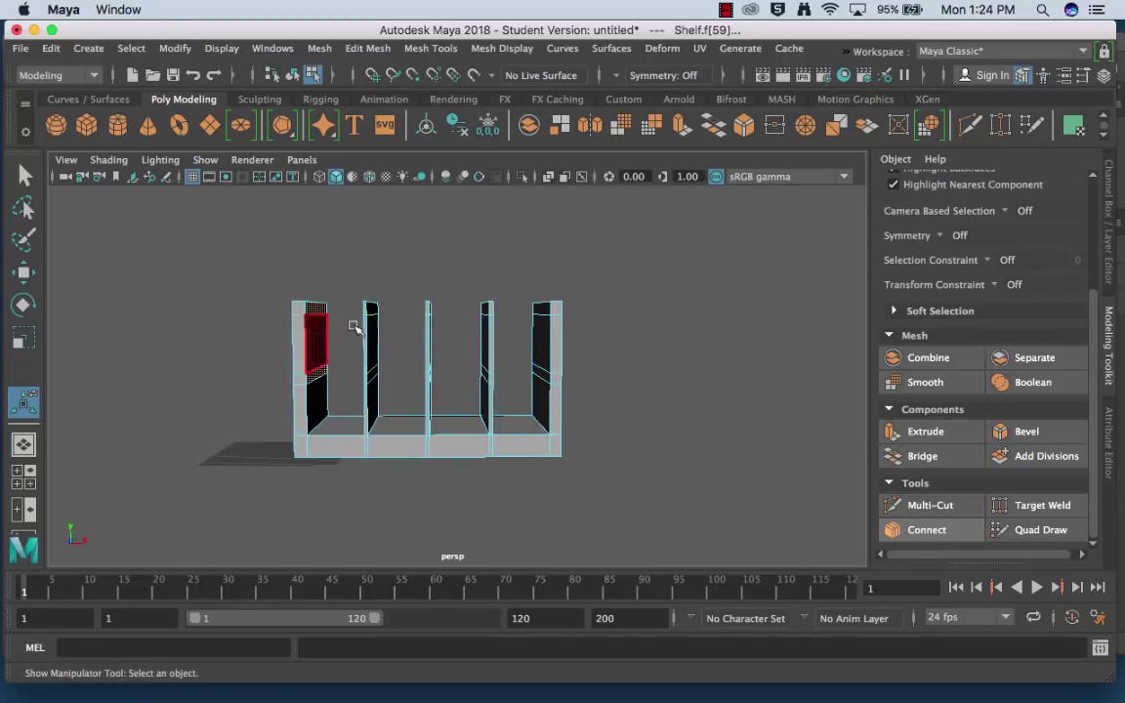
left_click(926, 432)
left_click_drag(380, 376, 435, 381)
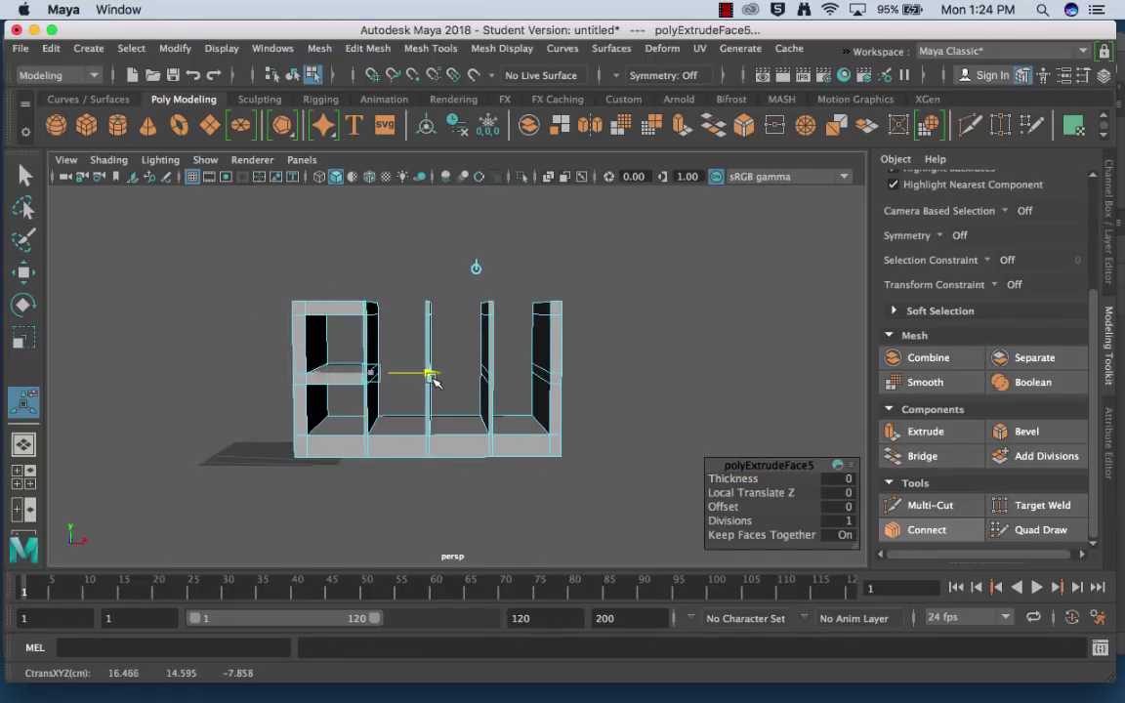
left_click(176, 334)
Step: Extrude the next pillar's side and top faces 10.332 units across
left_click(367, 310)
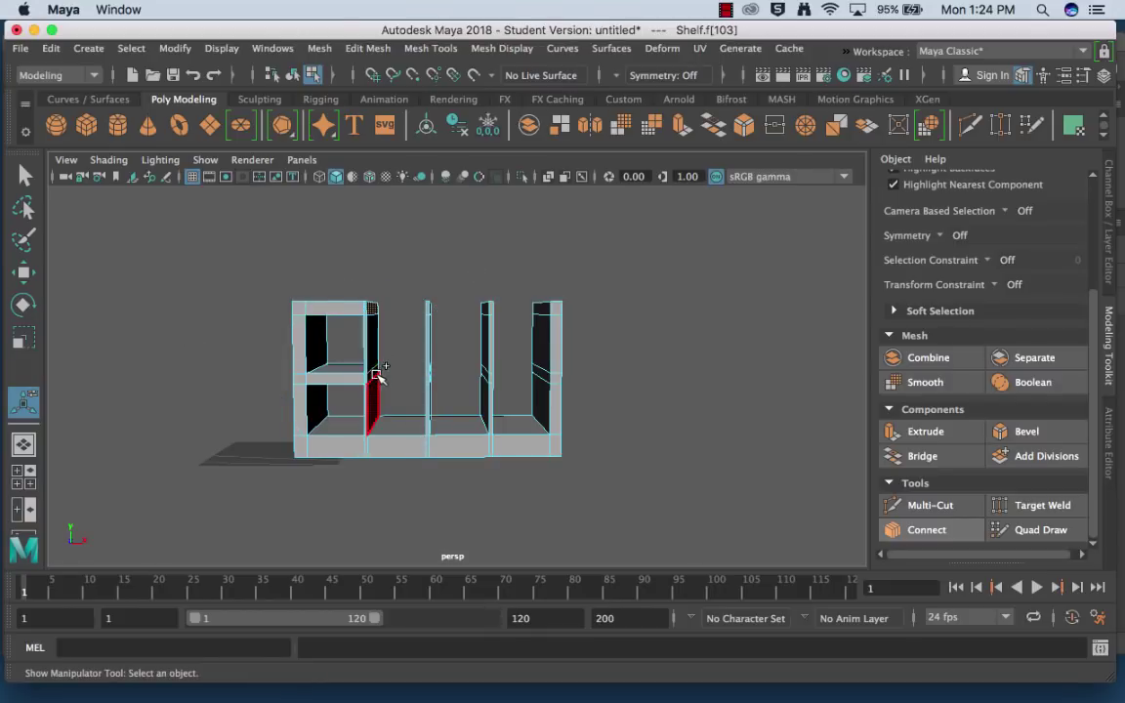
left_click(375, 383, "shift")
left_click(377, 375)
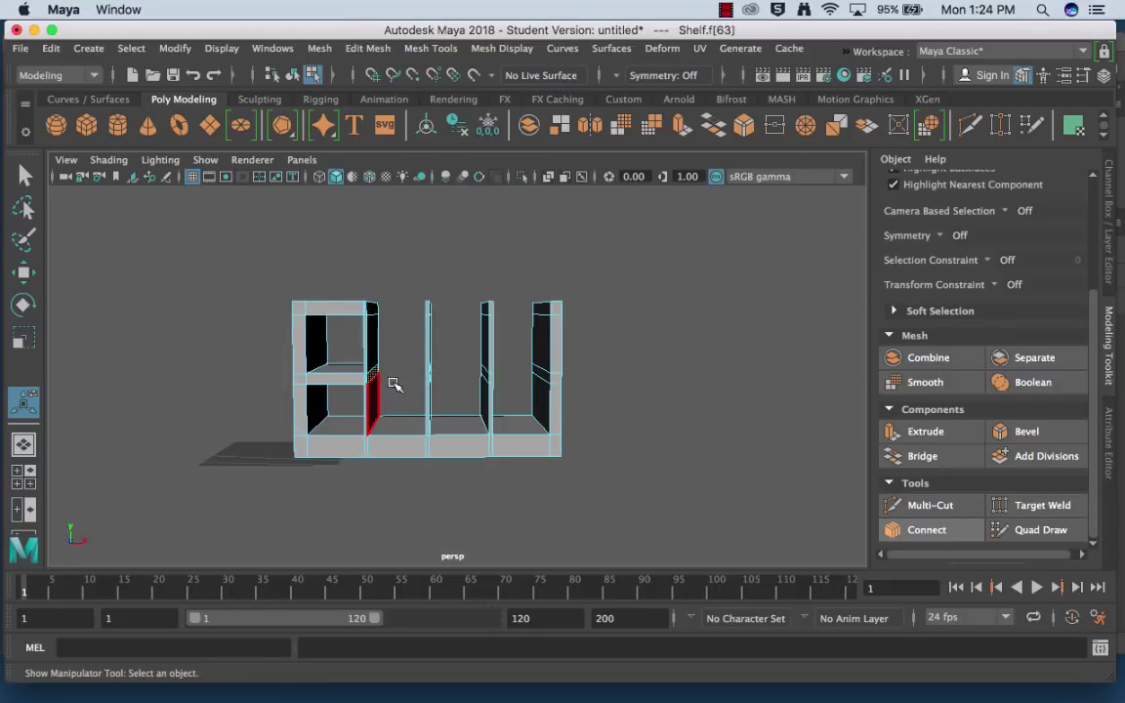
left_click(377, 307, "shift")
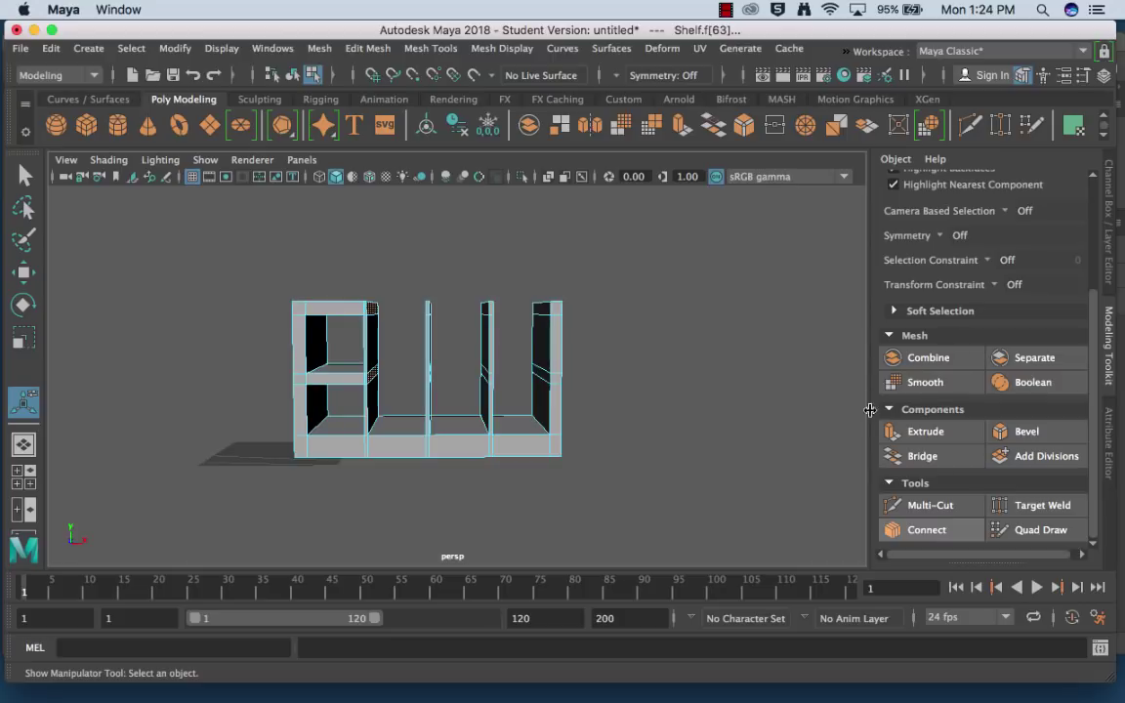
left_click(894, 431)
left_click_drag(447, 374, 427, 309)
left_click(652, 372)
Step: Extrude the faces bridging the next gap 10.791 units across
left_click(427, 372)
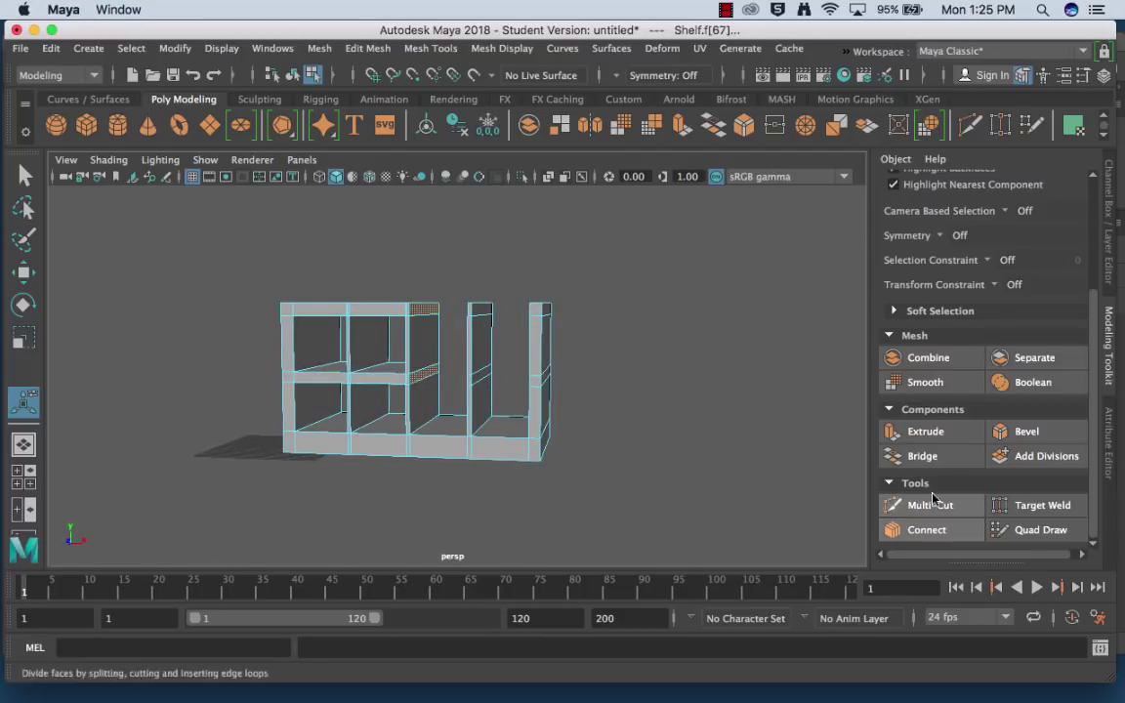
left_click(918, 431)
left_click_drag(484, 376, 544, 375)
left_click(630, 367)
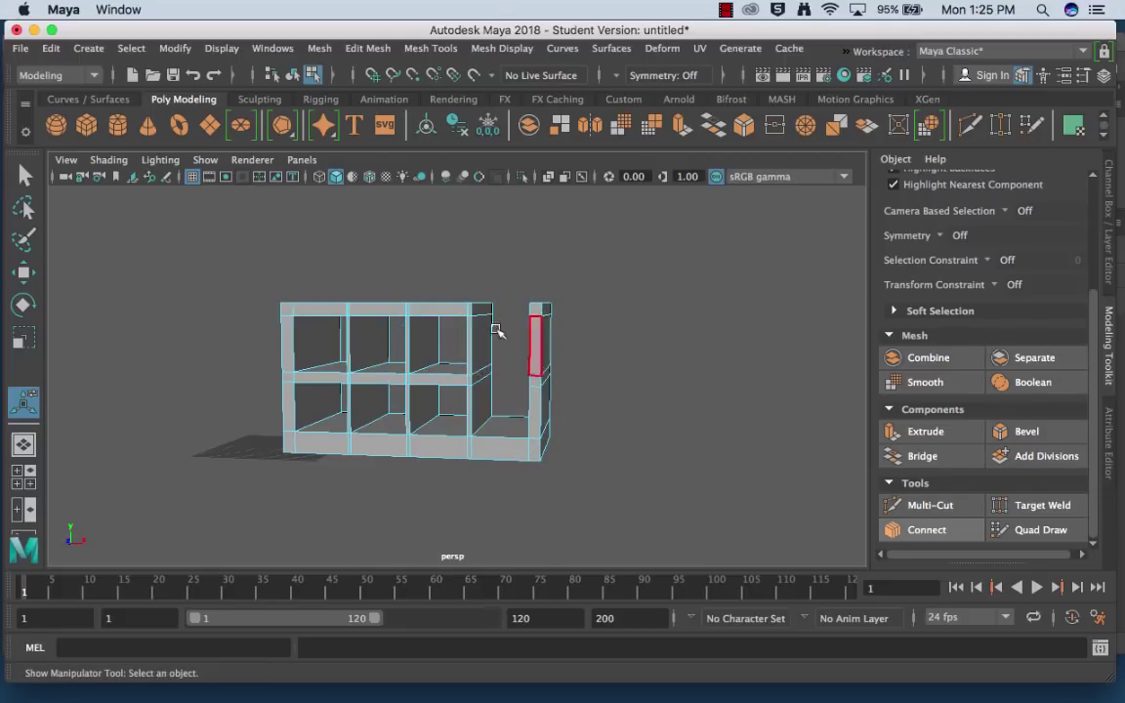
Step: Extrude faces to close the last gap, then return to object mode
left_click(484, 311)
left_click(480, 373, "shift")
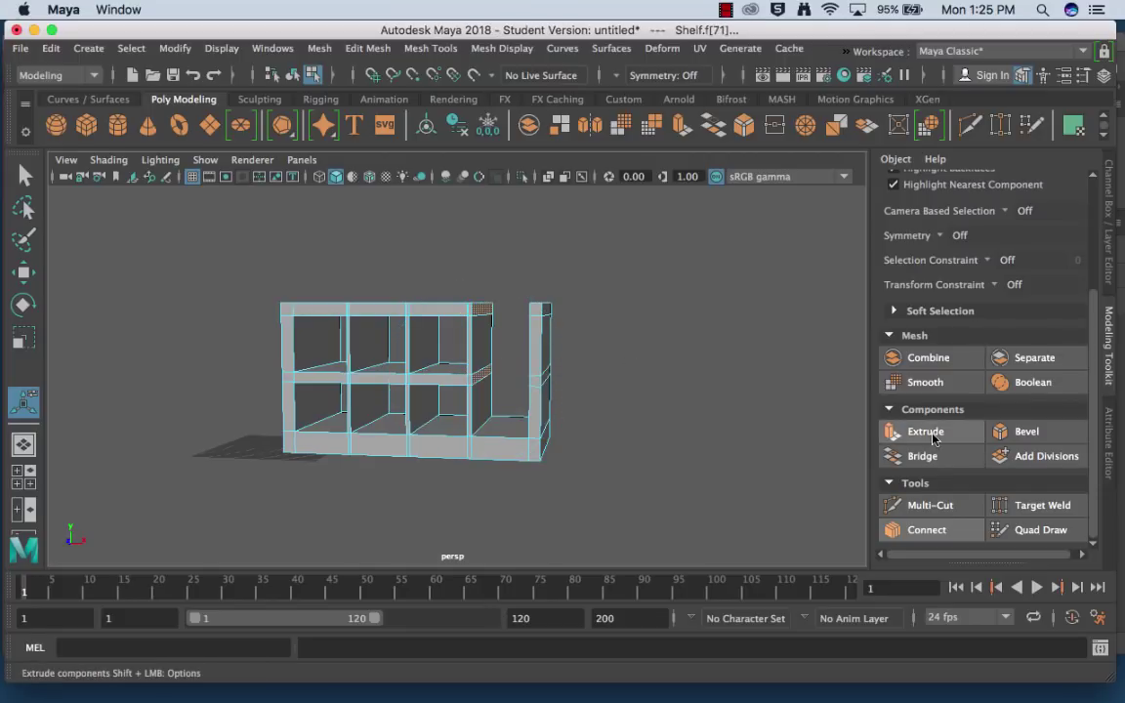
left_click(899, 431)
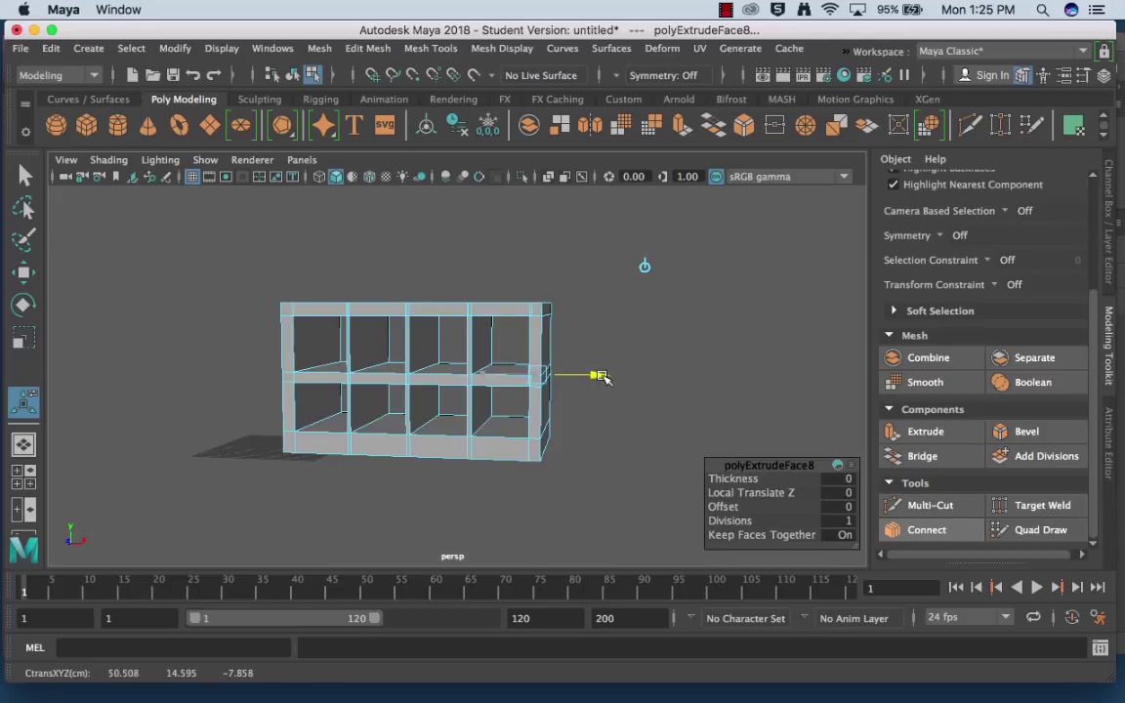
left_click(500, 492)
left_click_drag(500, 492, 471, 482, "alt")
right_click_drag(459, 360, 479, 303)
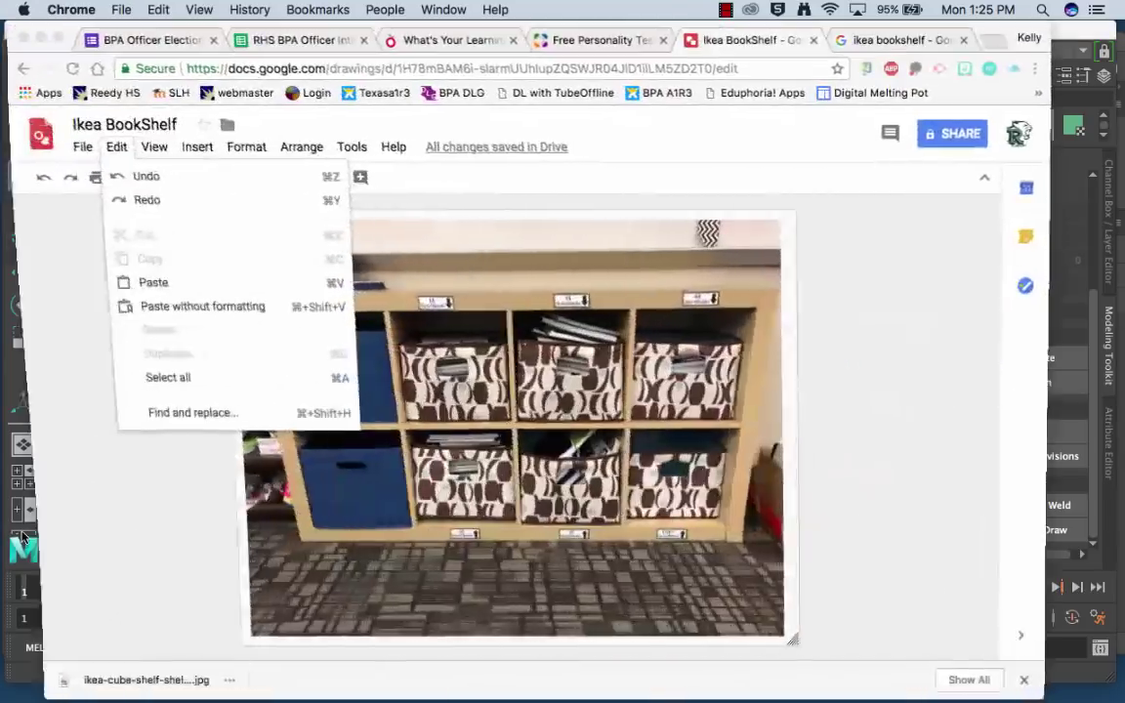
Step: Back in Maya, show the Outliner, check the shelf against the front-view photo, and select Shelf
key("super+m")
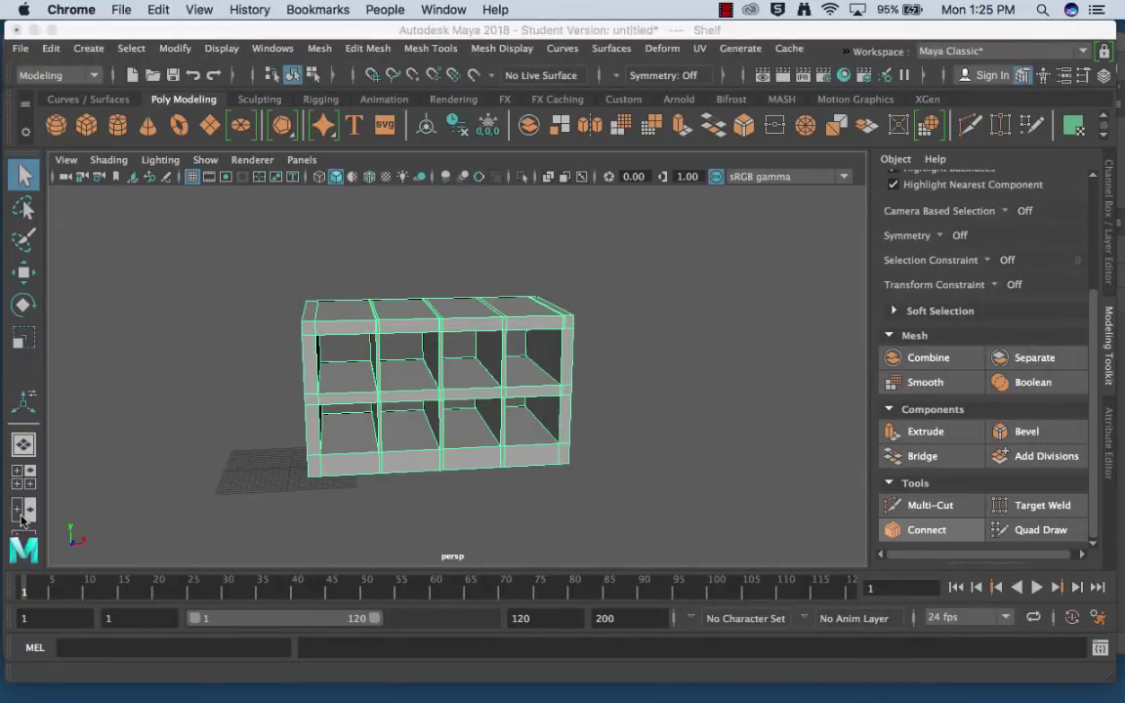
left_click(23, 508)
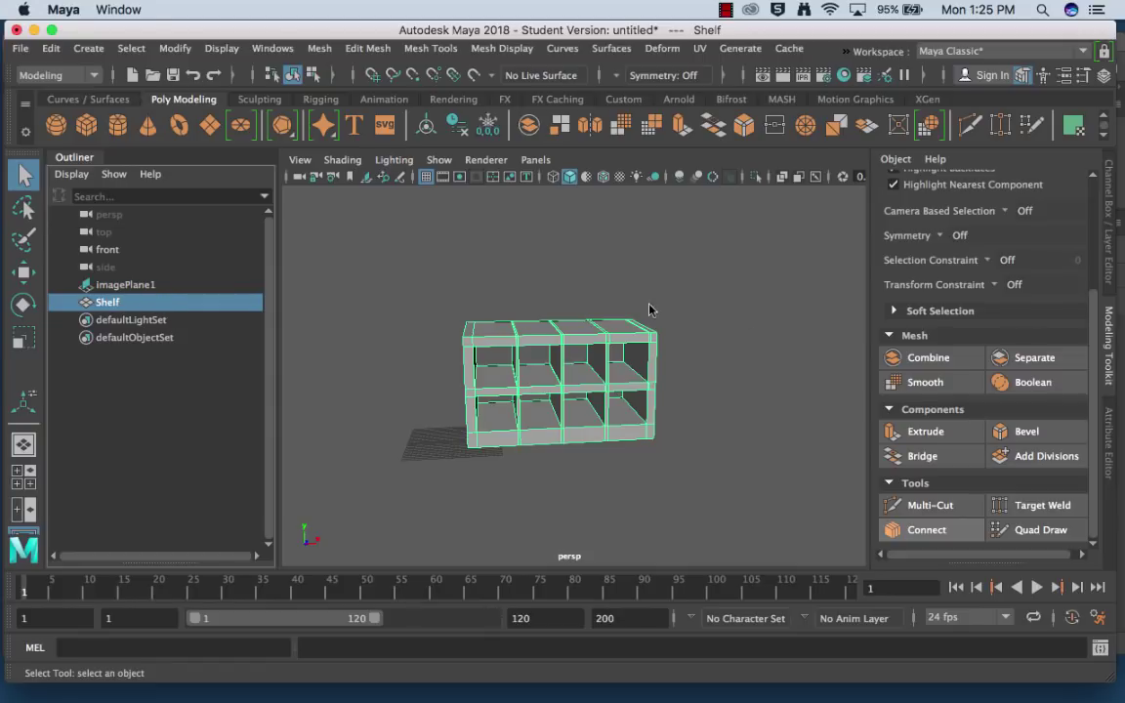
left_click(683, 313)
key("space")
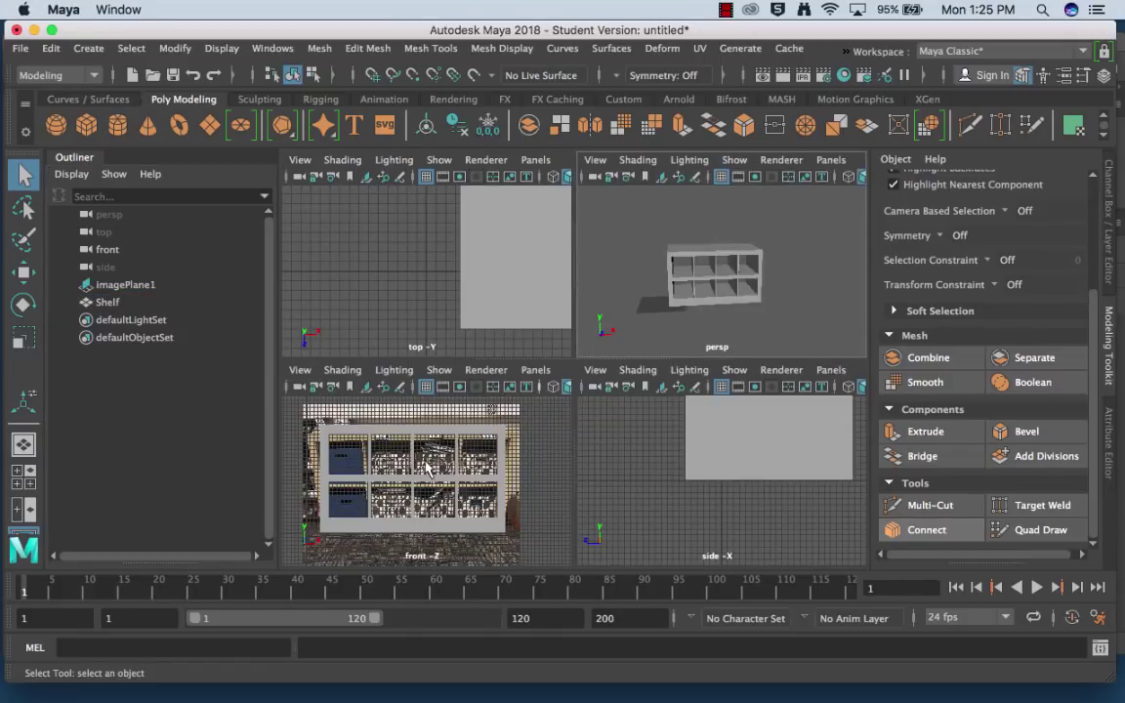
key("space")
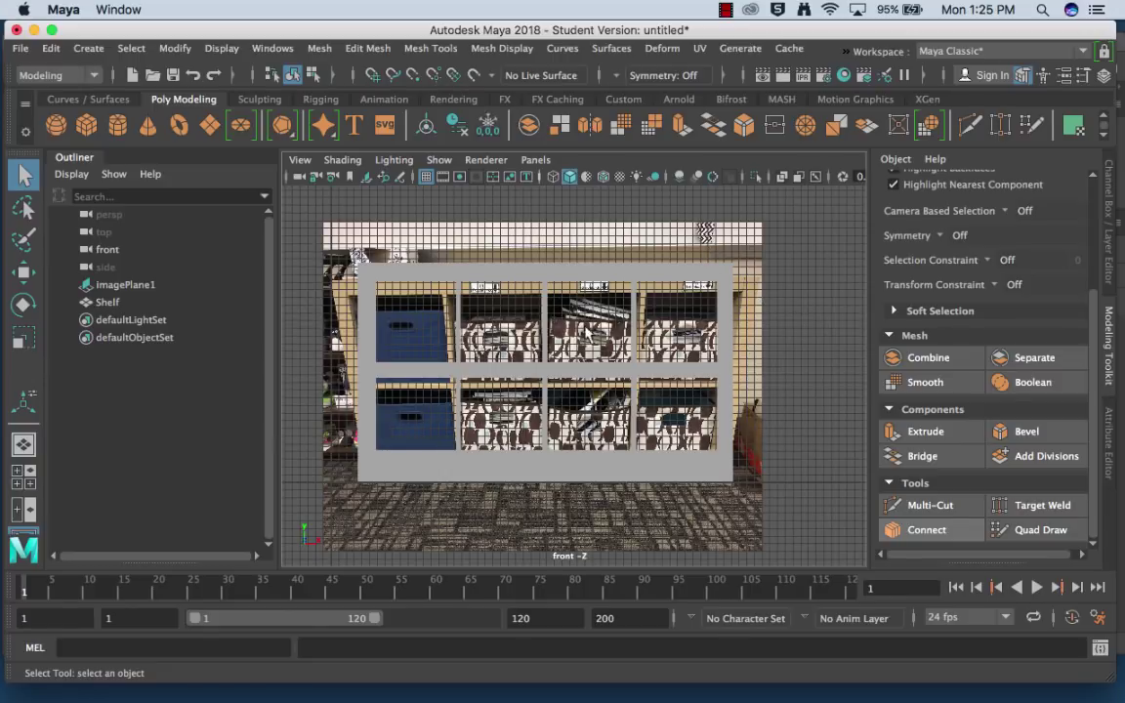
key("space")
key("space")
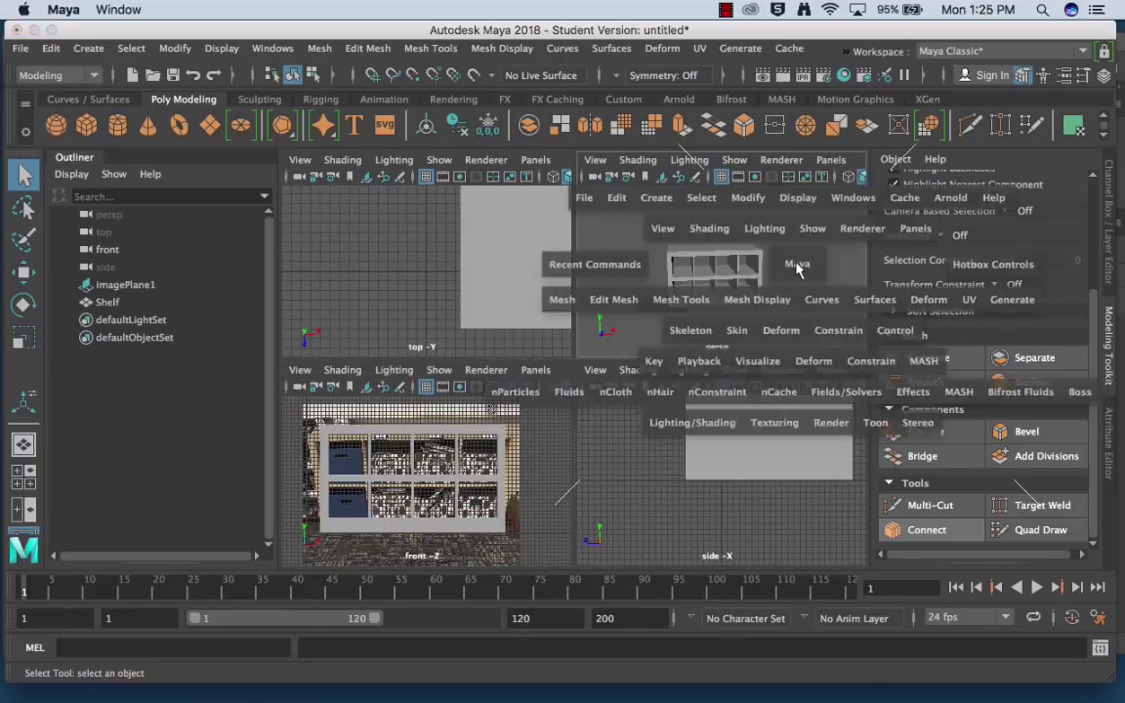
left_click(642, 338)
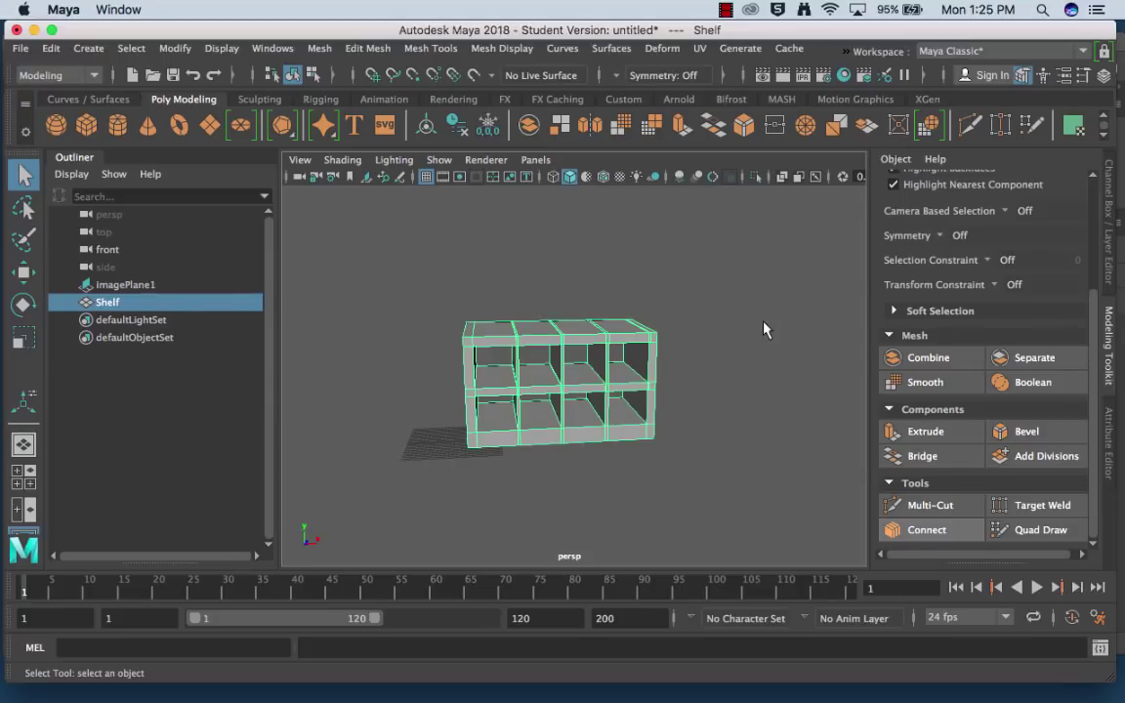
Step: Scale the shelf to 0.98 in width and height and 0.915 in depth
key("e")
key("r")
left_click_drag(537, 430, 586, 438)
left_click_drag(662, 494, 501, 495, "alt")
left_click_drag(478, 415, 554, 480)
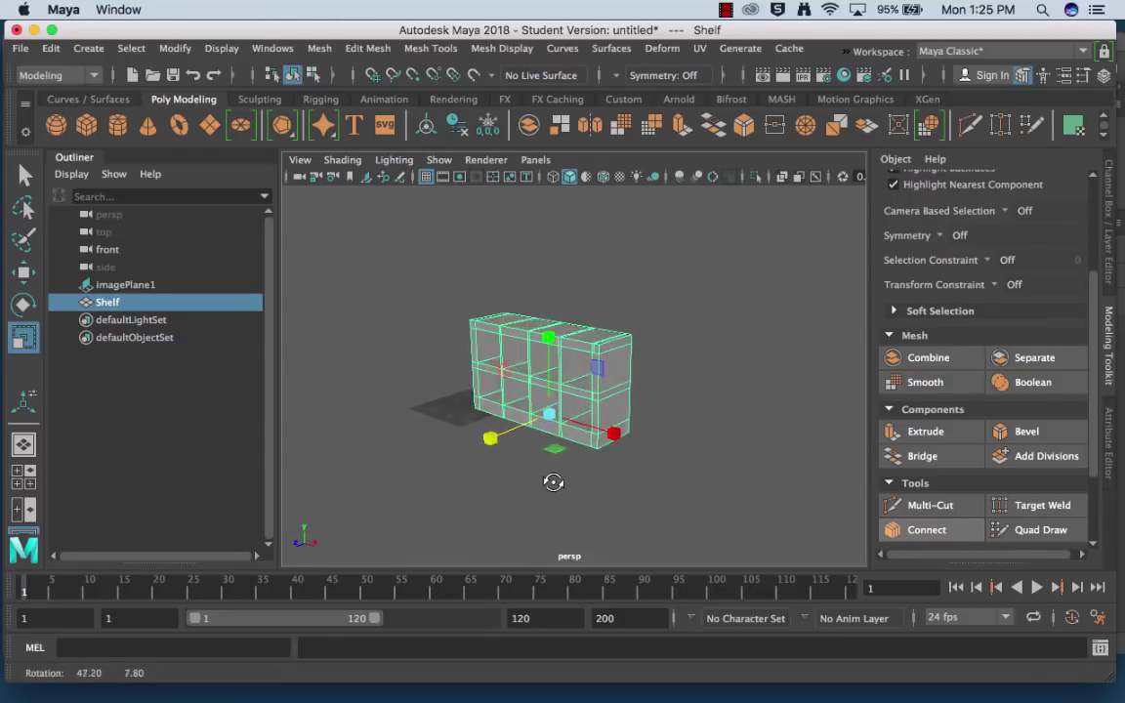
Step: Show the Channel Box, hide the Outliner, and deselect the shelf
left_click(1111, 205)
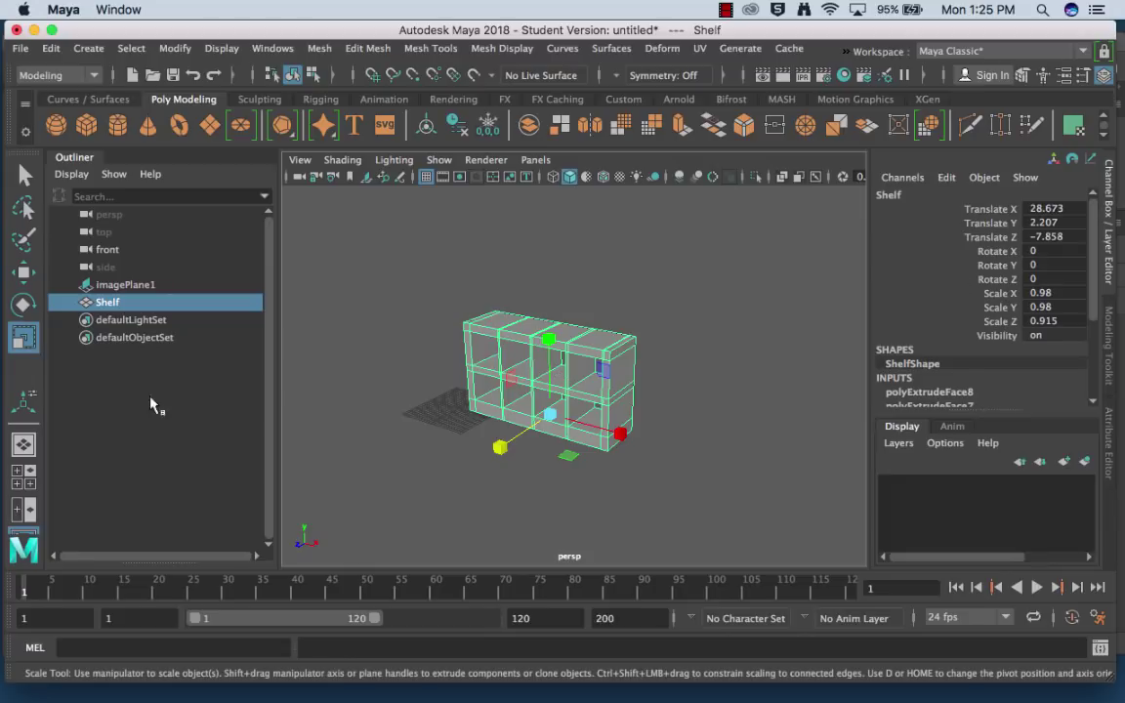
left_click(22, 477)
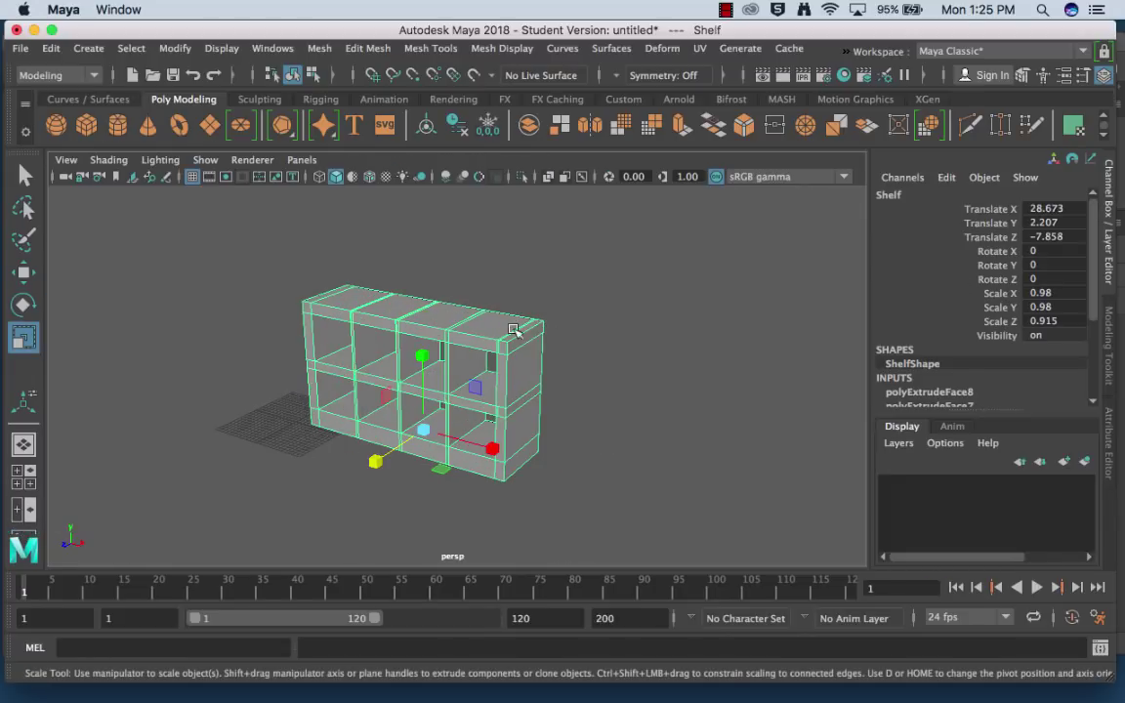
left_click(636, 421)
left_click_drag(610, 432, 550, 486, "alt")
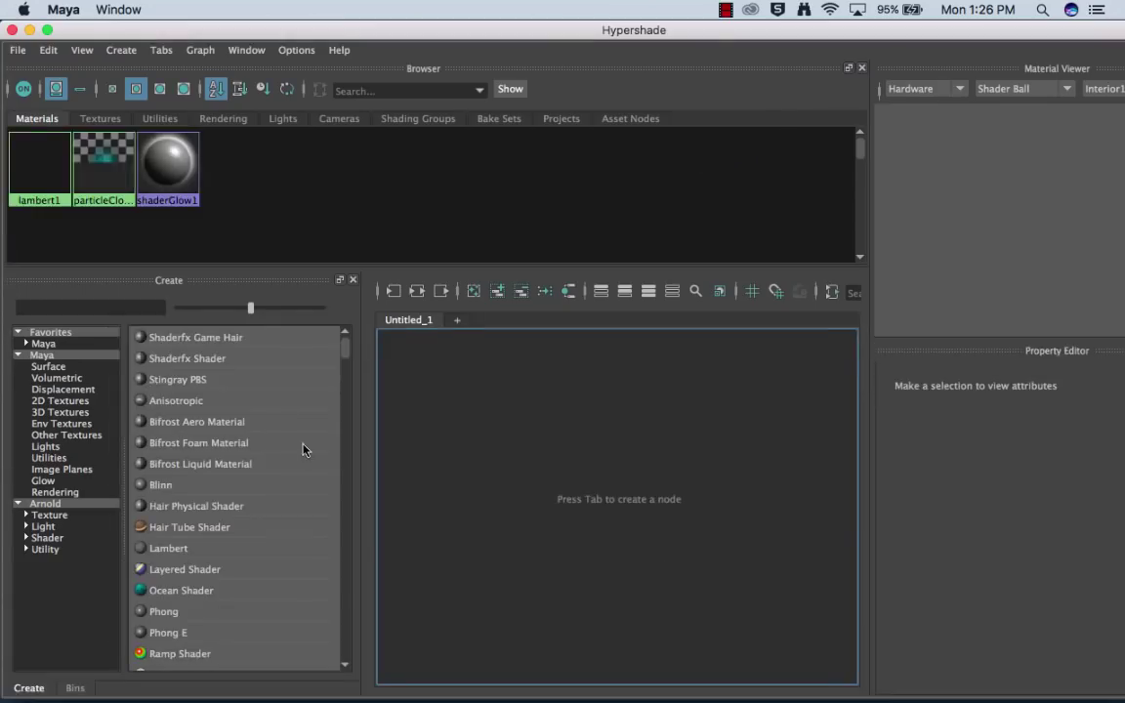
Step: Create a blinn1 material and set its colour to dark green (S 0.883, V 0.128)
left_click(162, 485)
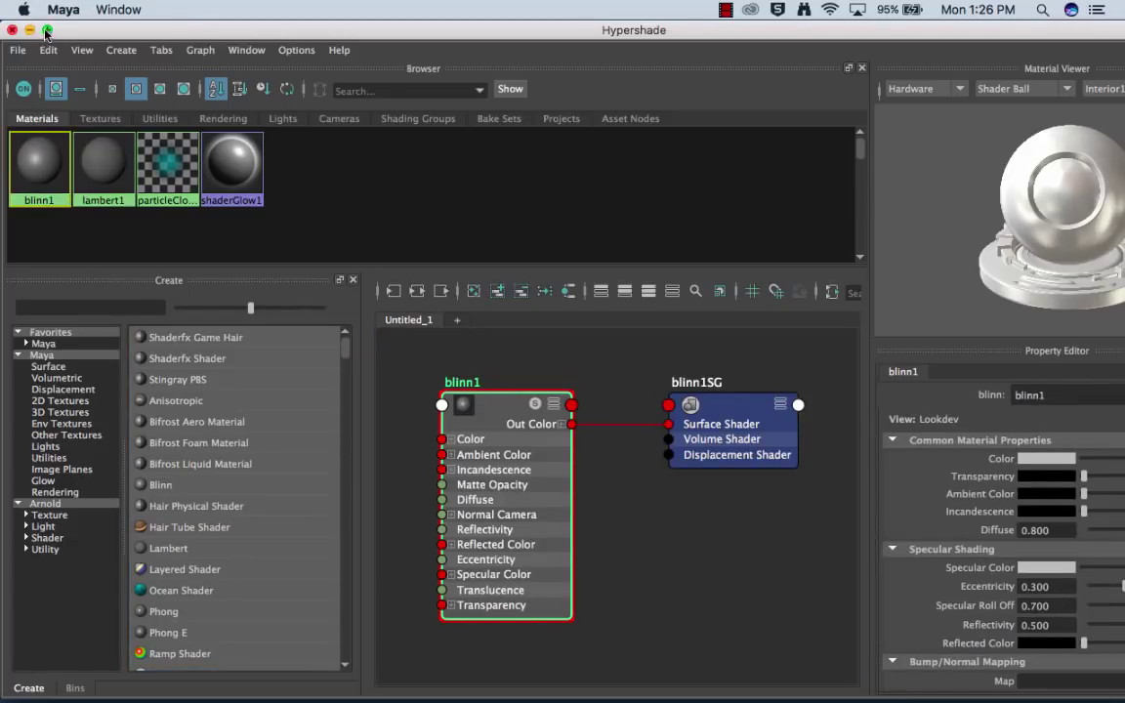
left_click_drag(327, 35, 131, 35)
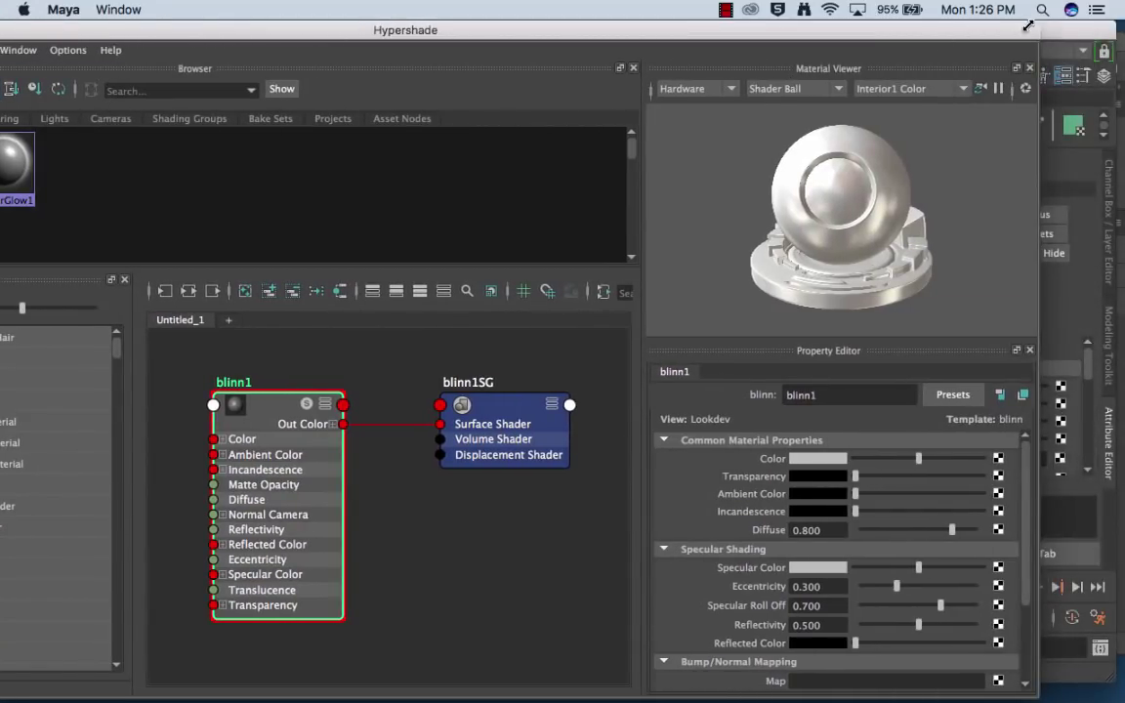
left_click_drag(1027, 25, 854, 25)
left_click_drag(603, 39, 916, 35)
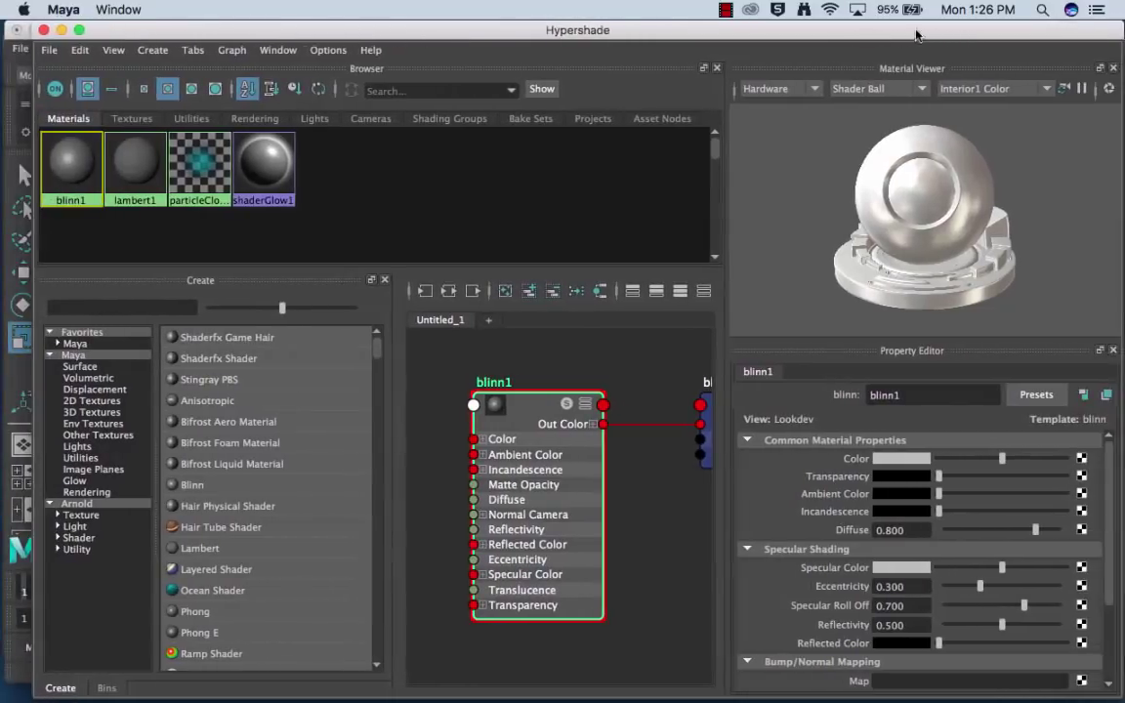
left_click(904, 459)
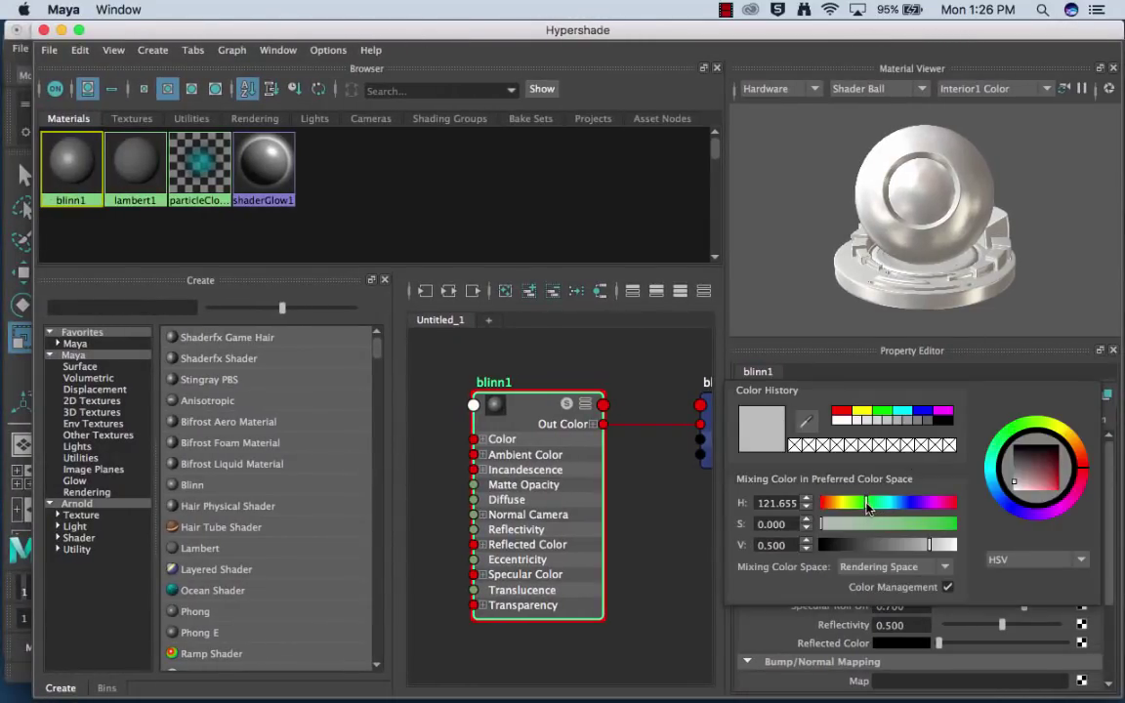
left_click_drag(910, 528, 877, 550)
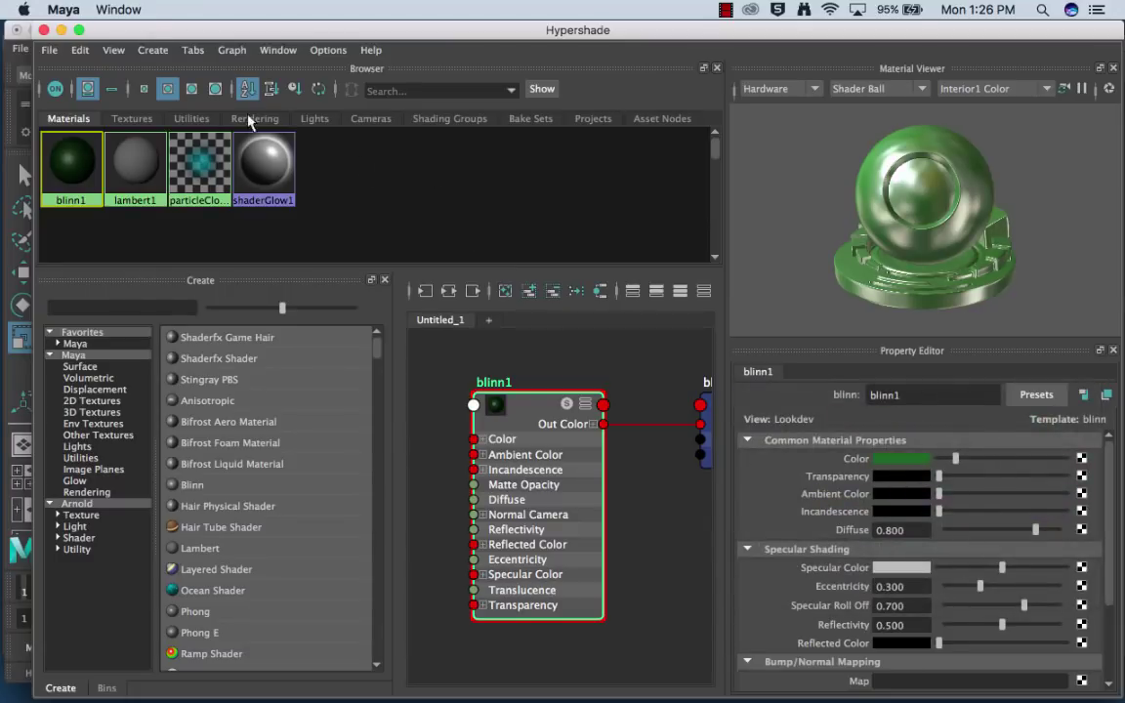
Step: Assign the blinn1 material to the bookshelf
left_click_drag(157, 36, 458, 36)
left_click(291, 315)
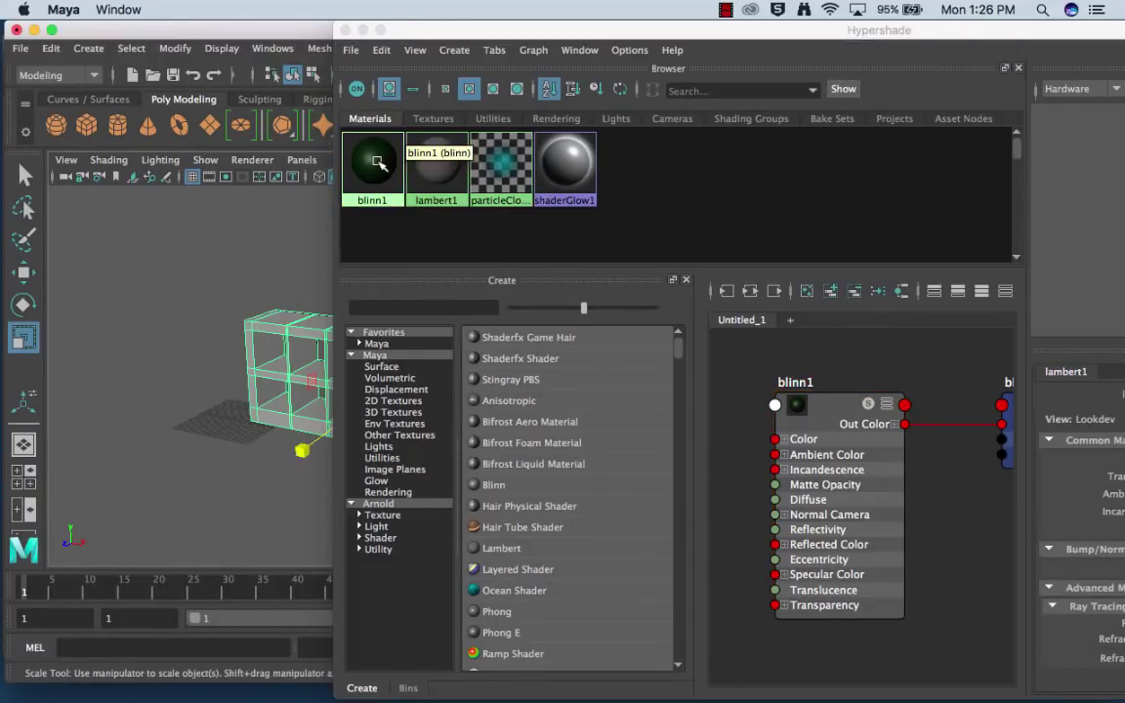
right_click_drag(379, 163, 377, 115)
left_click_drag(913, 39, 696, 43)
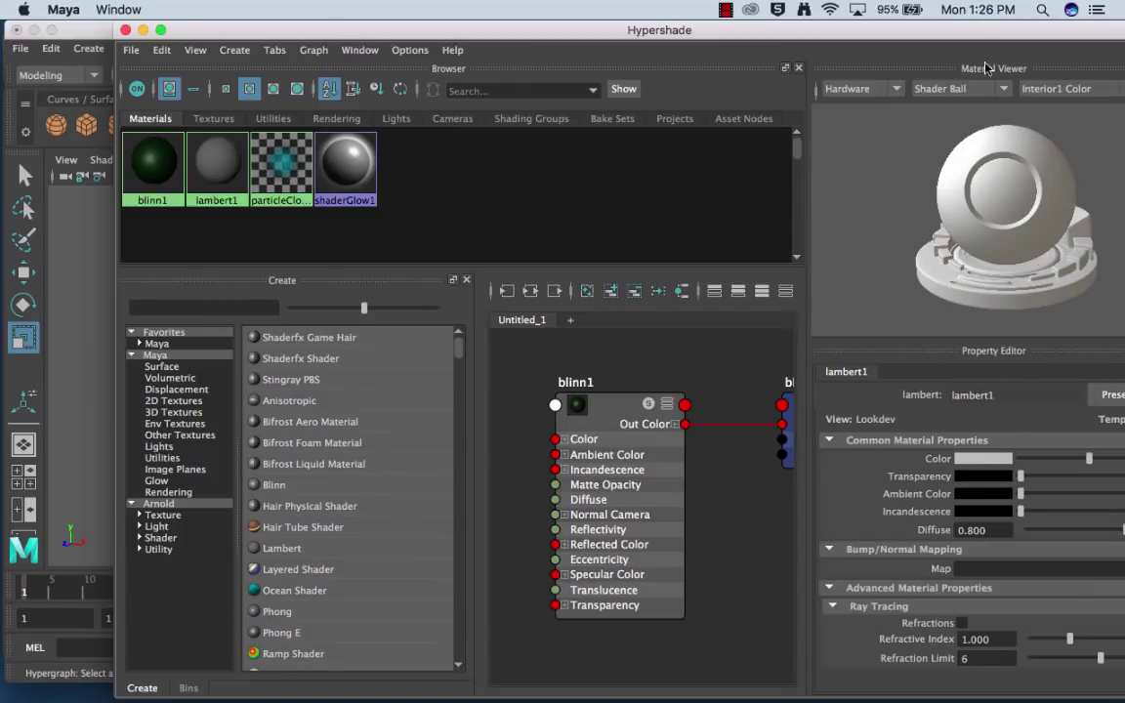
left_click_drag(989, 43, 913, 56)
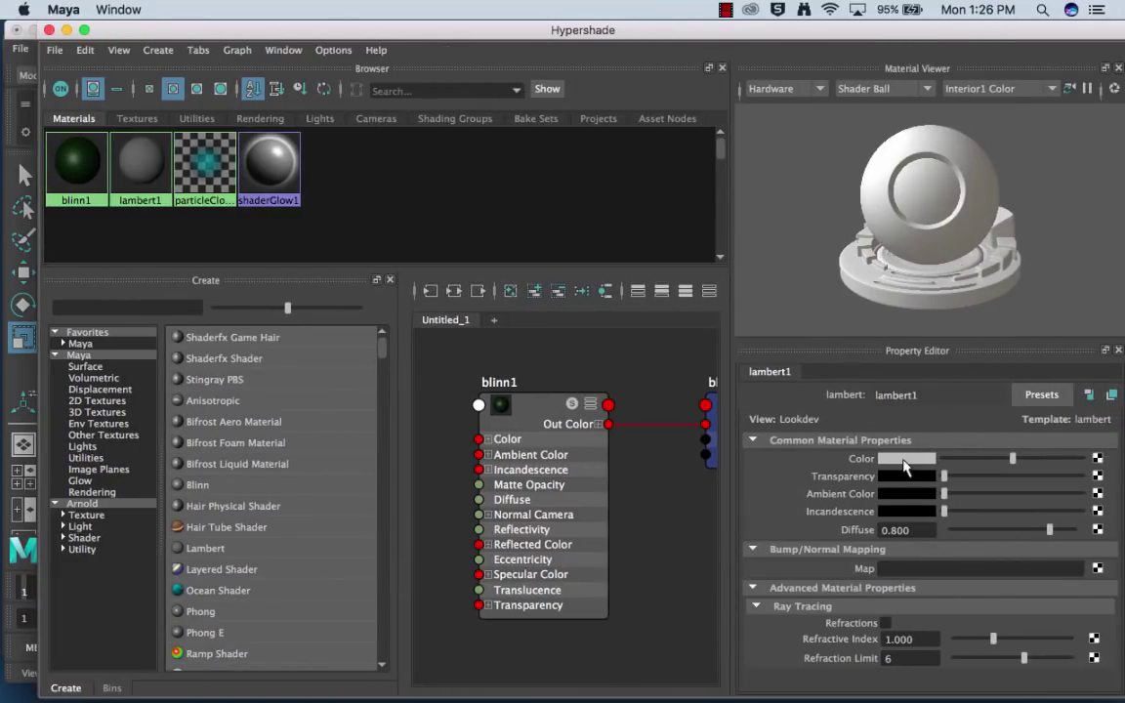
Step: Rename blinn1 to 'GreenBookshelfColor' and close the Hypershade
left_click(80, 157)
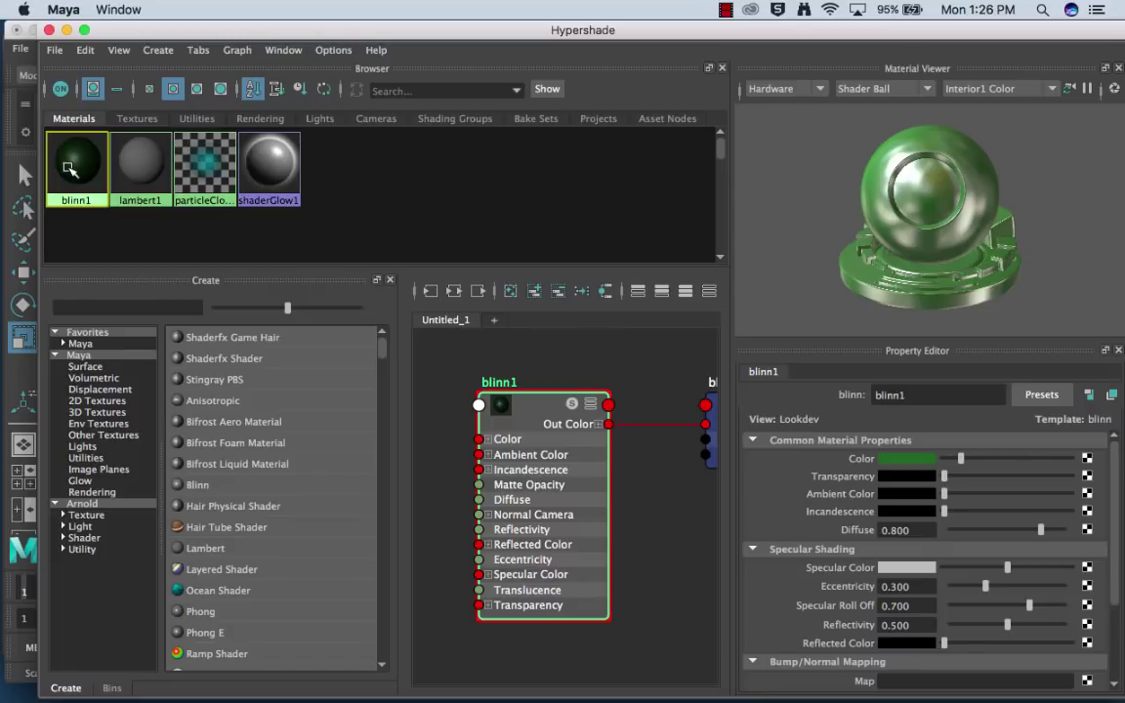
left_click(936, 395)
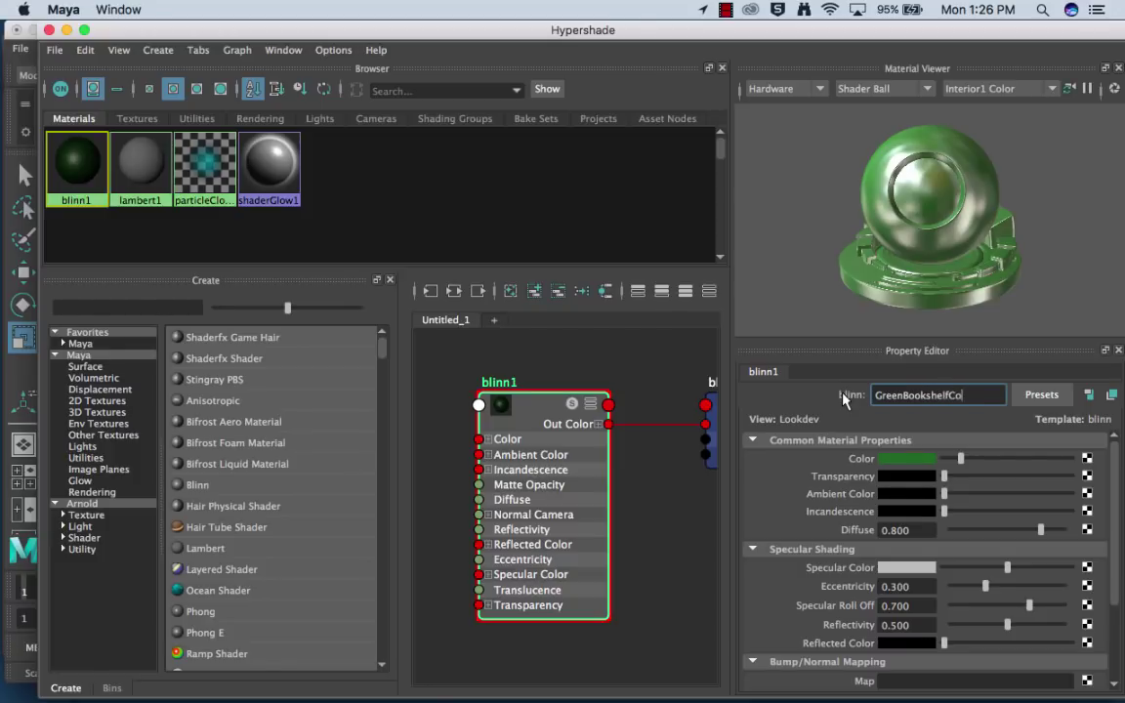
key("Return")
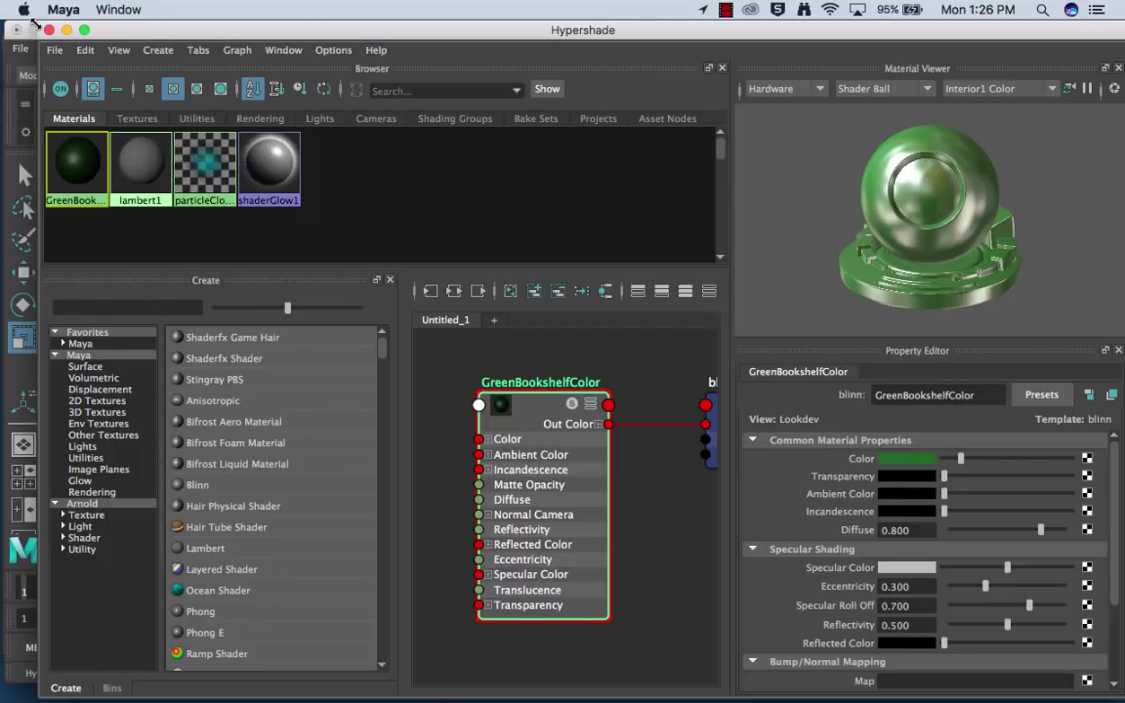
left_click(48, 30)
Step: Change the bookshelf material's colour to blue, darkened to navy (V 0.320)
left_click(431, 447)
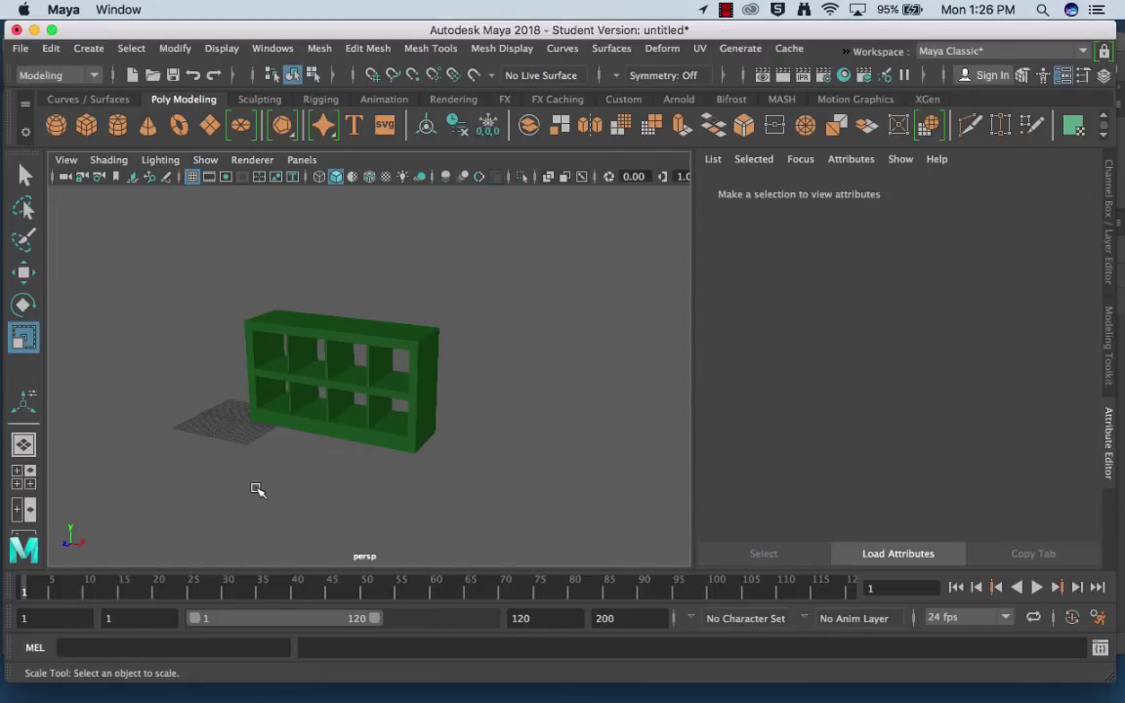
left_click_drag(256, 489, 337, 422, "alt")
left_click(337, 422)
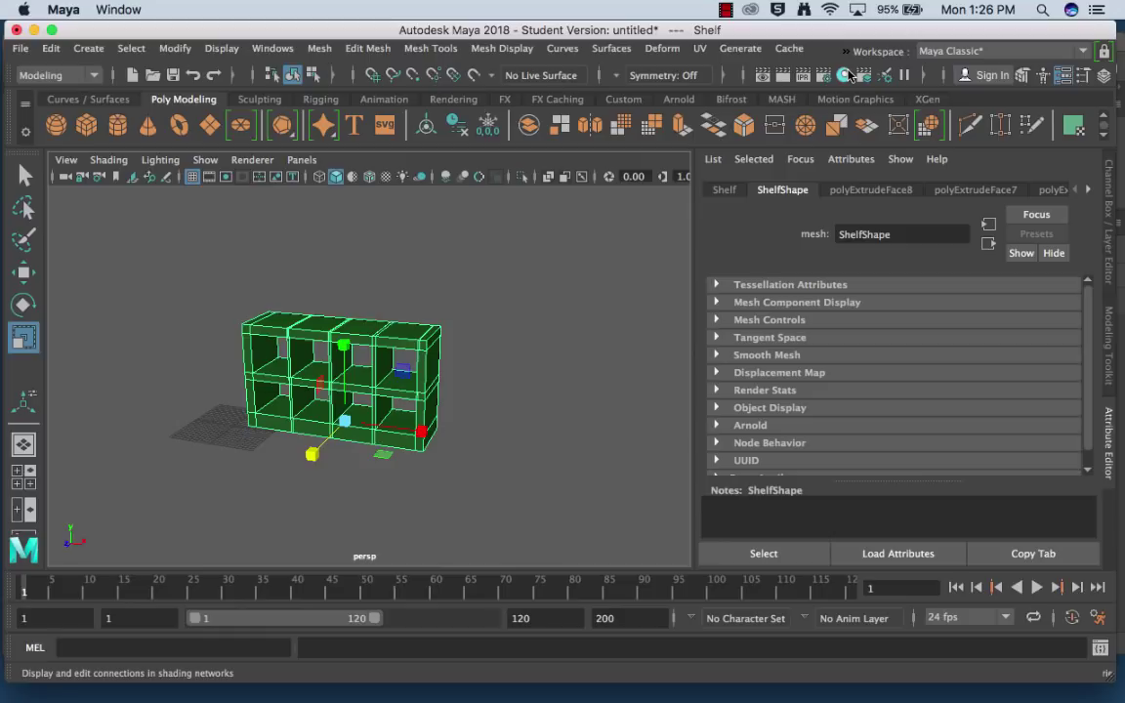
left_click(846, 75)
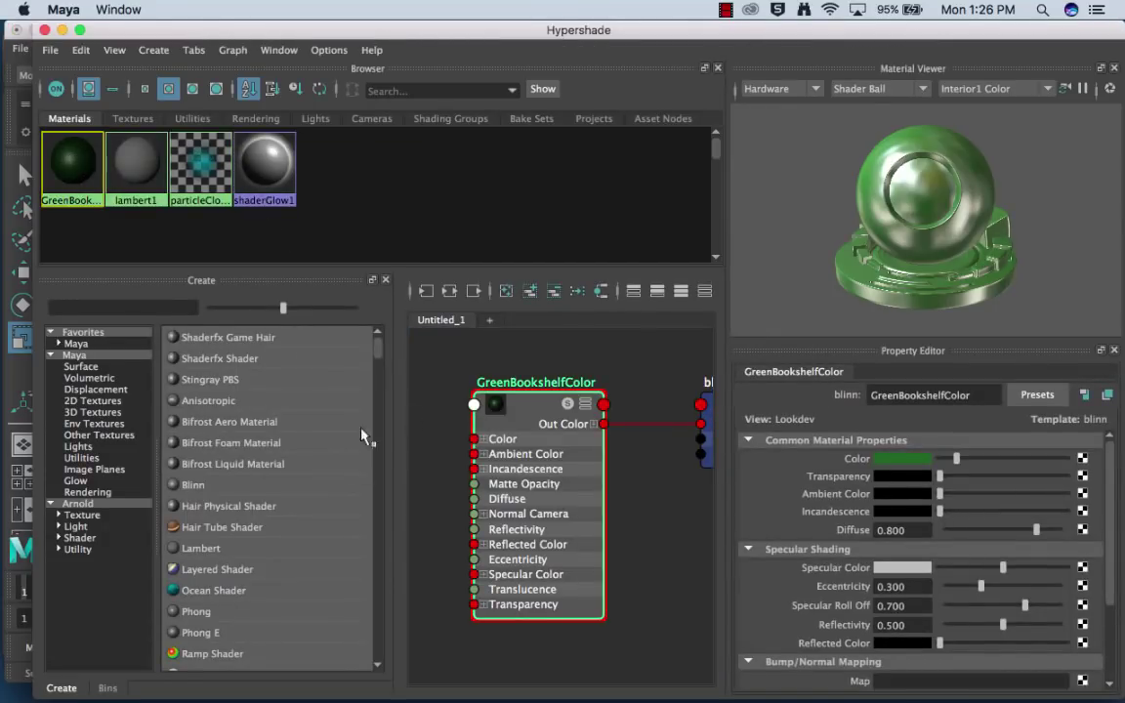
left_click(904, 459)
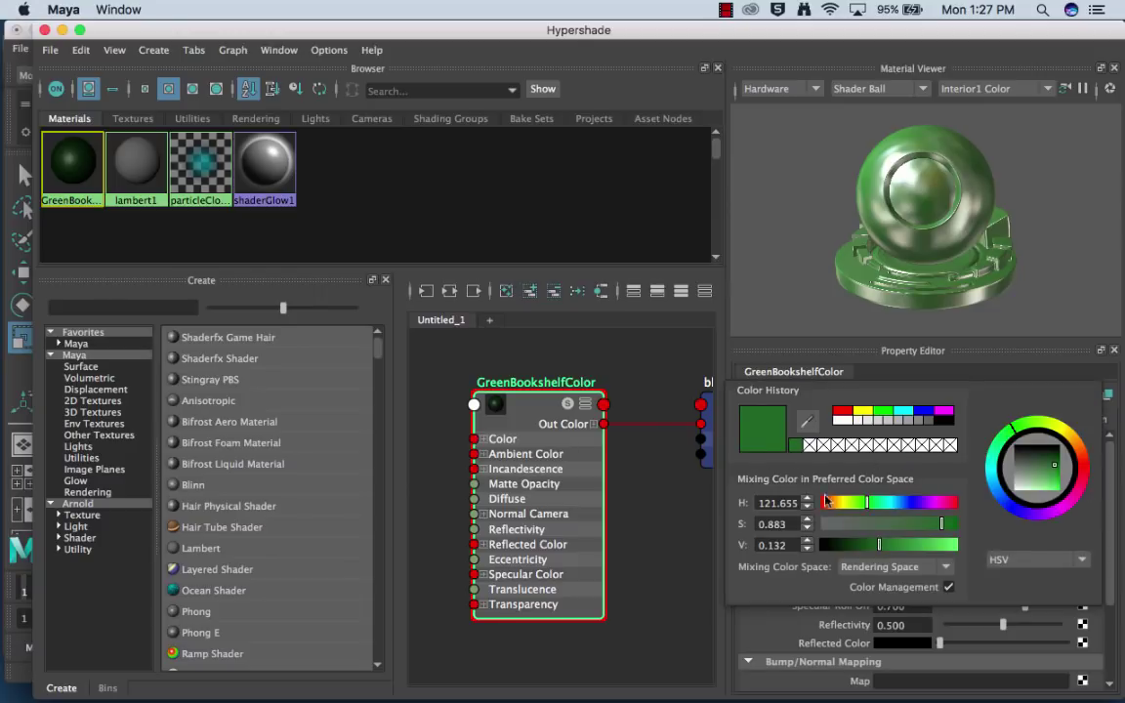
left_click(922, 415)
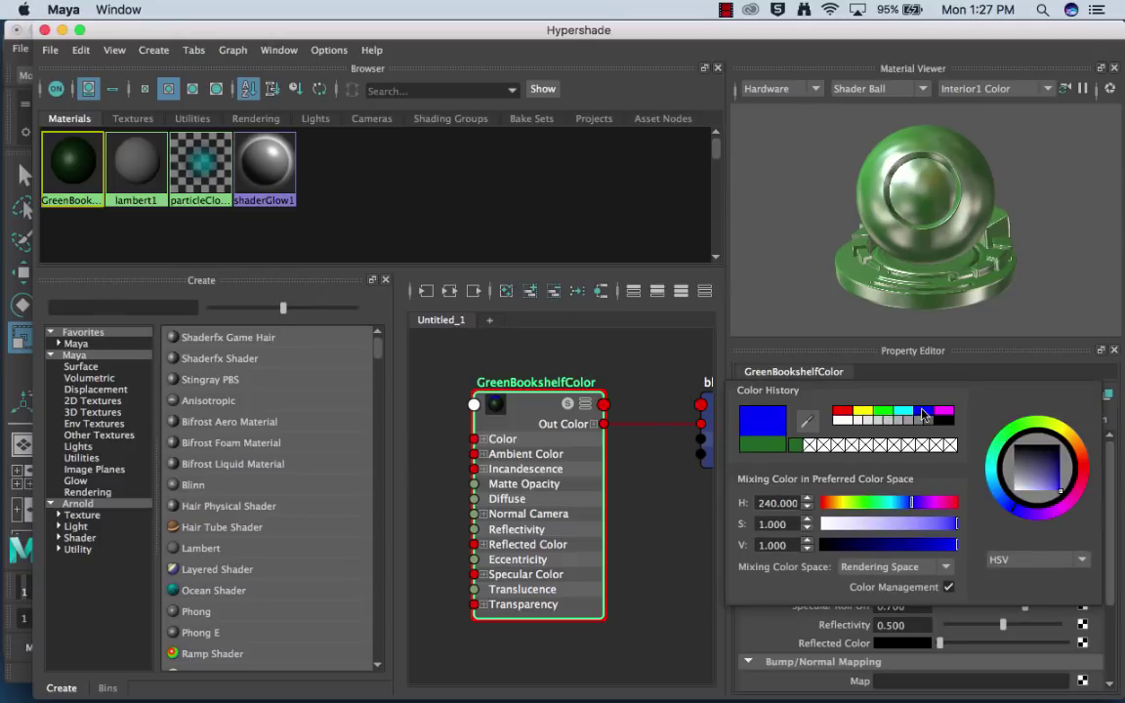
left_click_drag(932, 544, 911, 546)
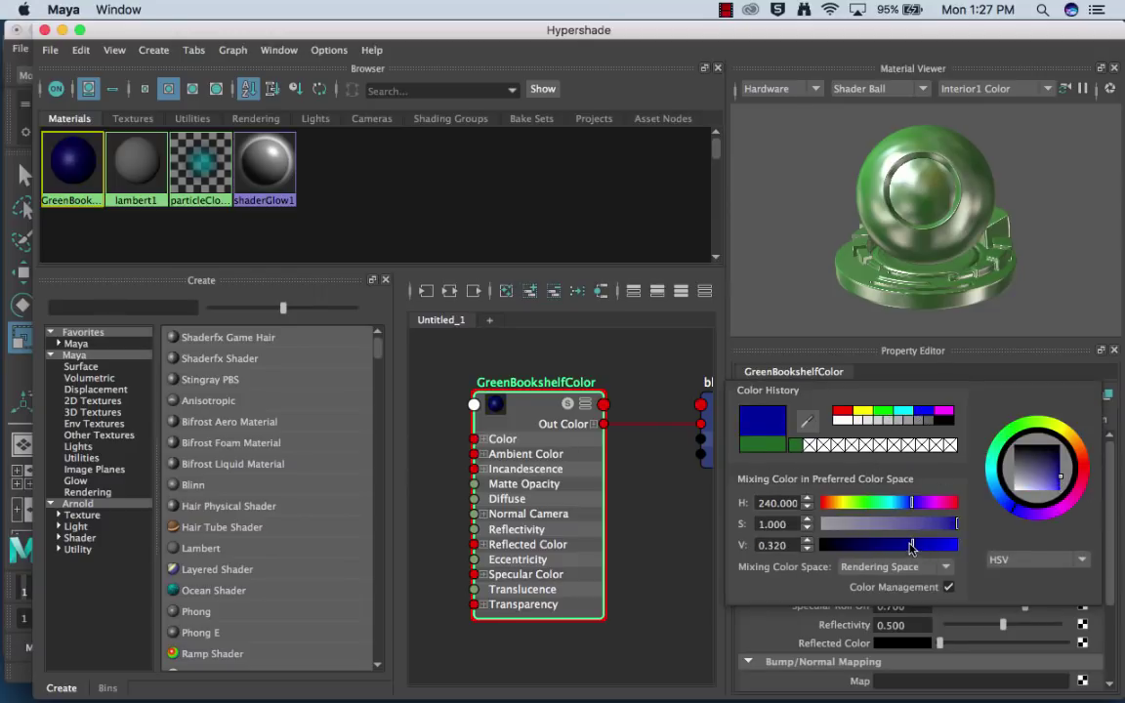
Step: Close the Hypershade and view the now-blue bookshelf
left_click(43, 31)
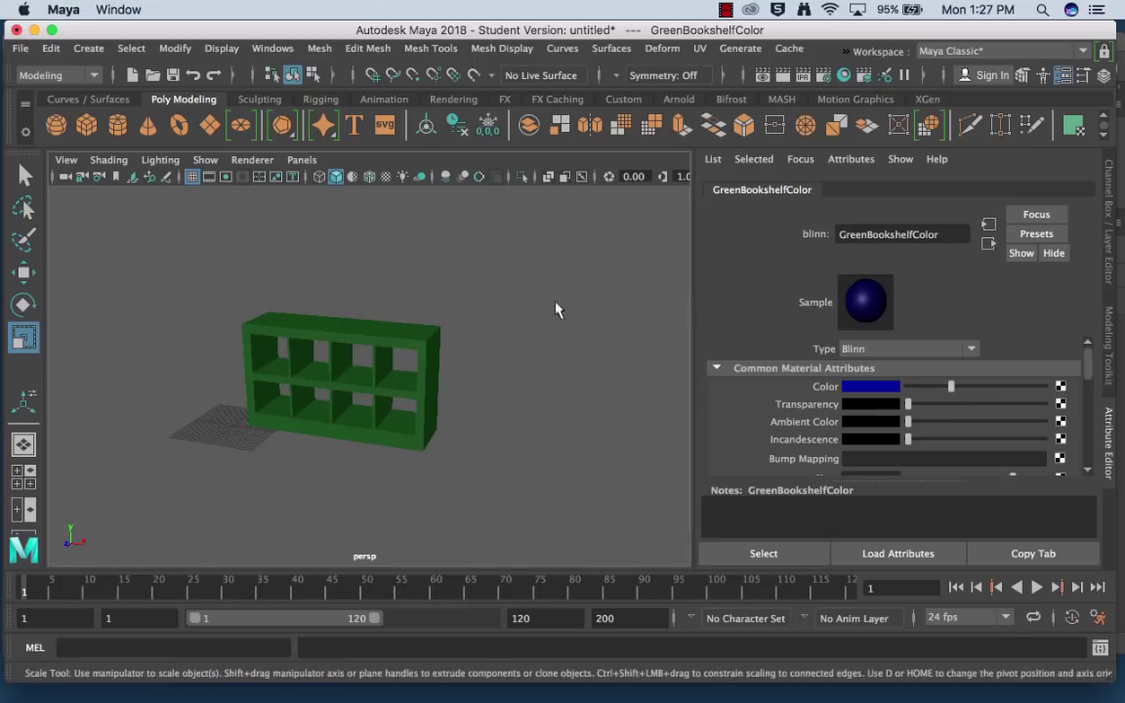
left_click(362, 334)
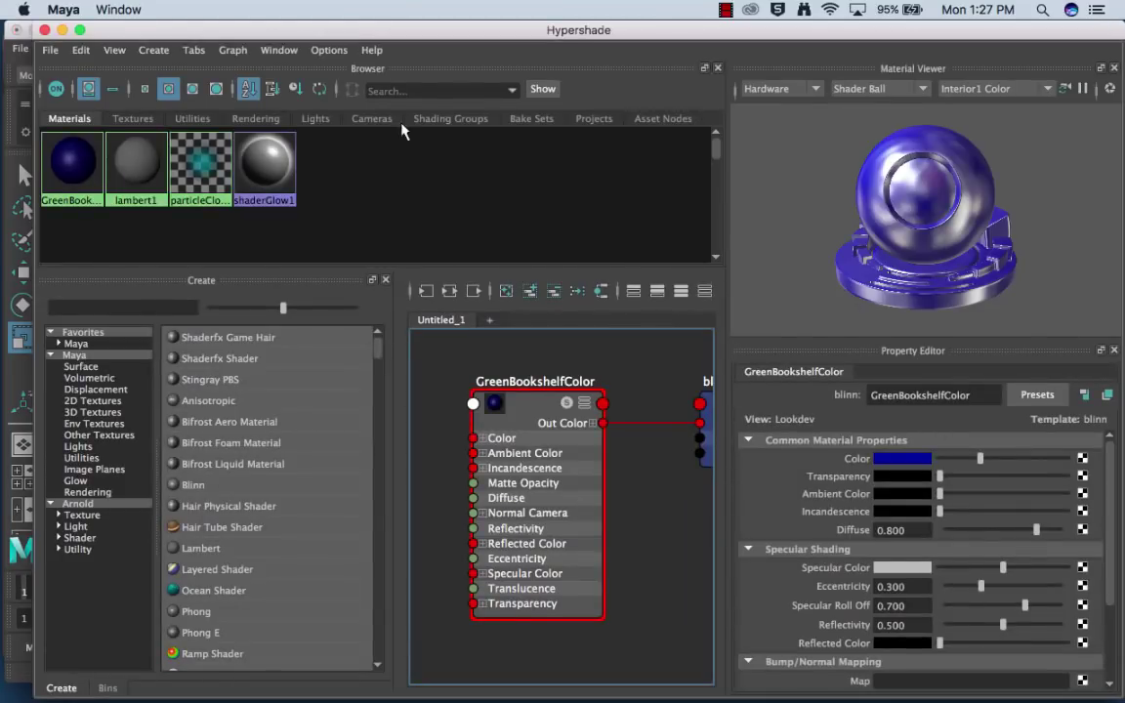
left_click_drag(305, 29, 522, 30)
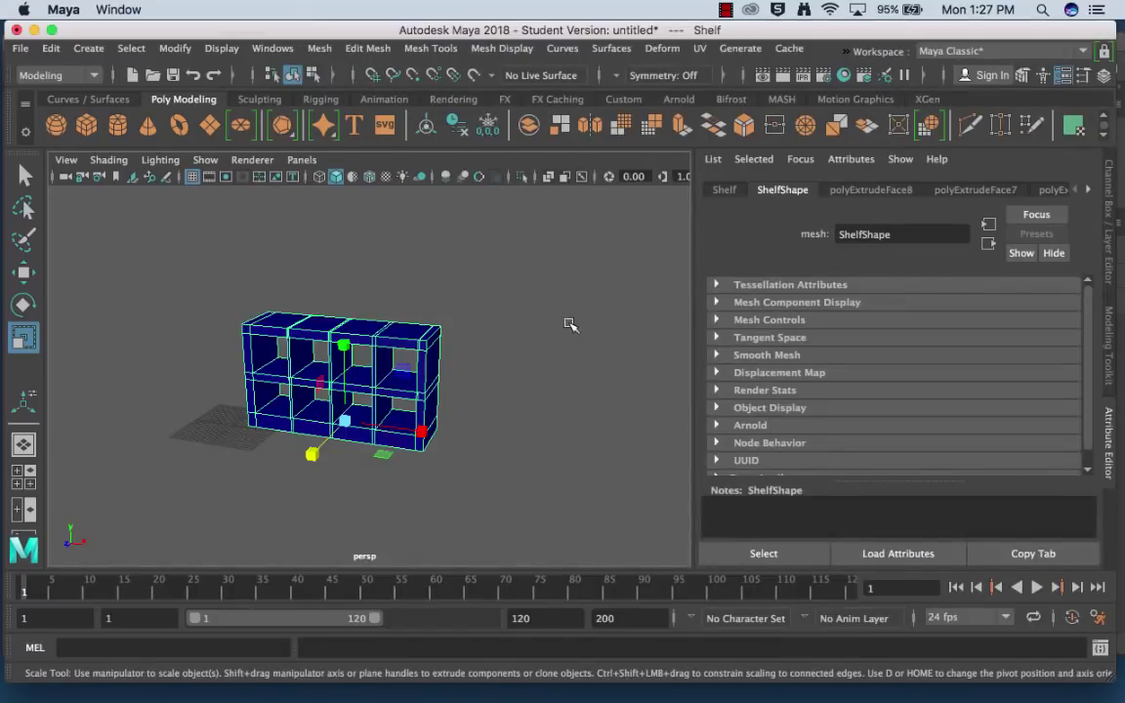
left_click(552, 396)
left_click_drag(552, 397, 523, 413, "alt")
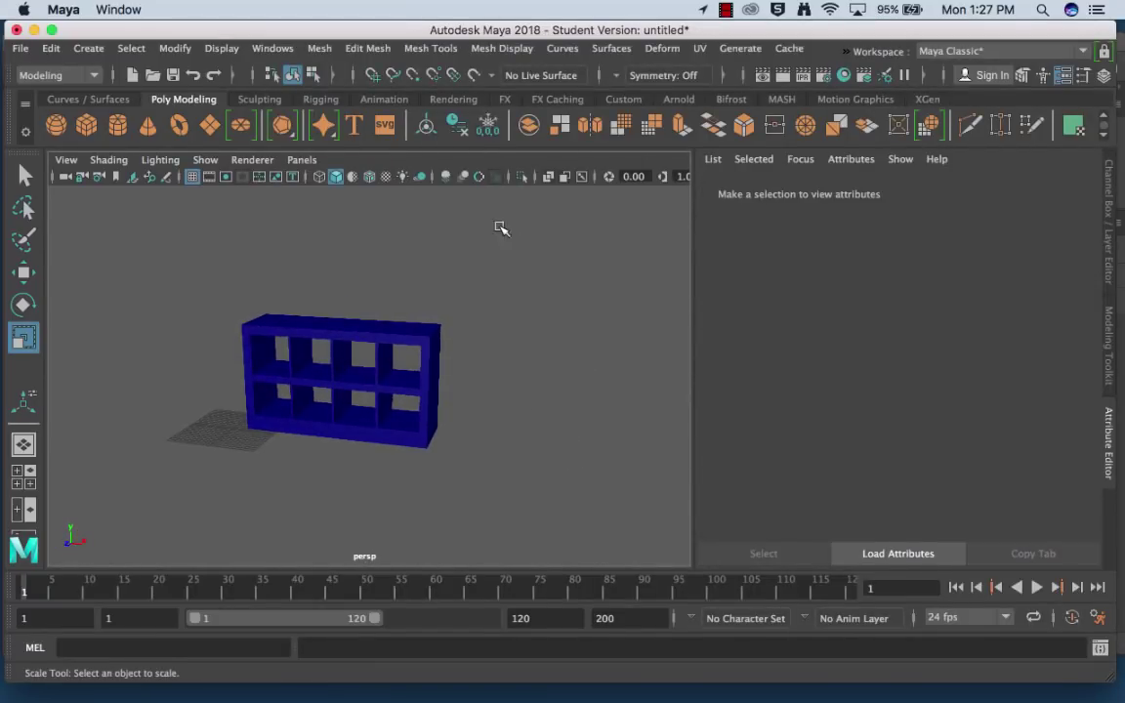
Step: Select the bookshelf and frame it to fill the viewport
key("ctrl+z")
key("f")
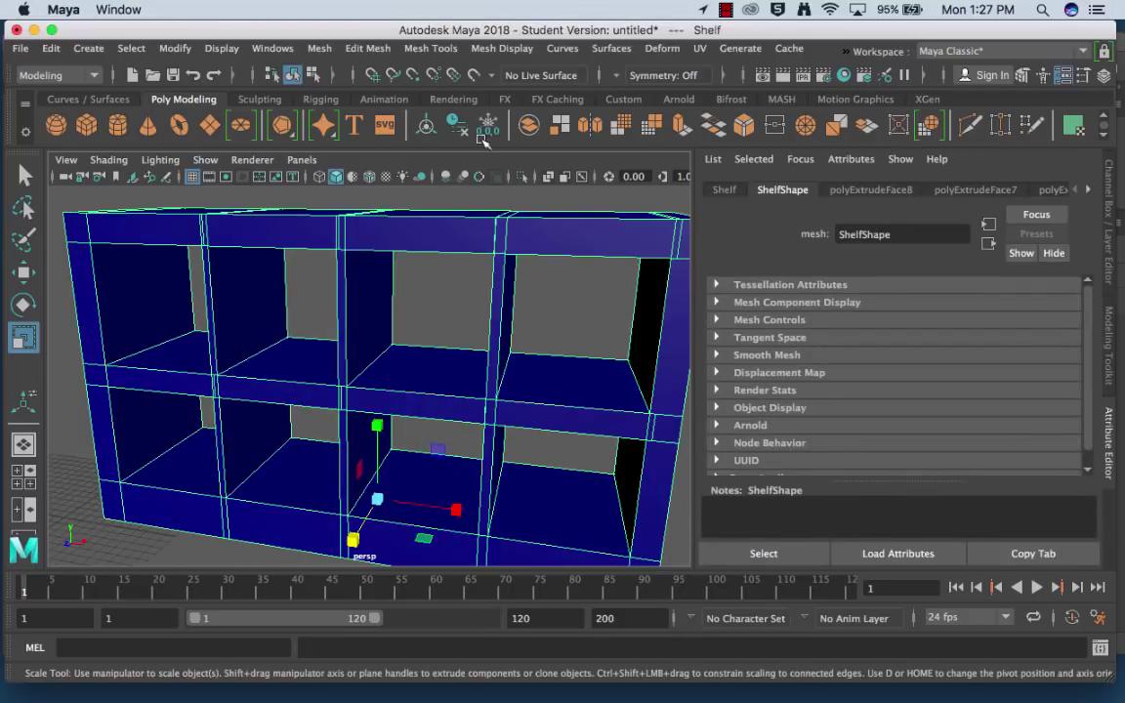
right_click(506, 222)
left_click(418, 330)
left_click_drag(487, 229, 634, 373, "alt")
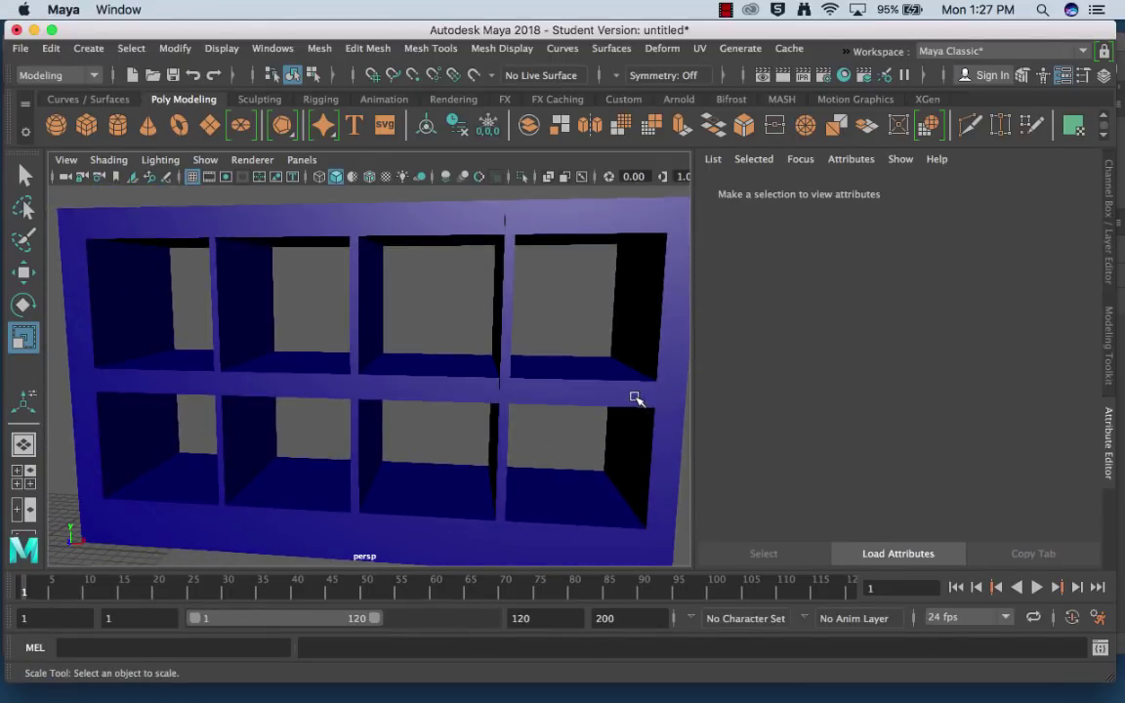
Step: Inspect the edges between the cubbies in edge mode, then zoom back out
right_click_drag(634, 400, 449, 119)
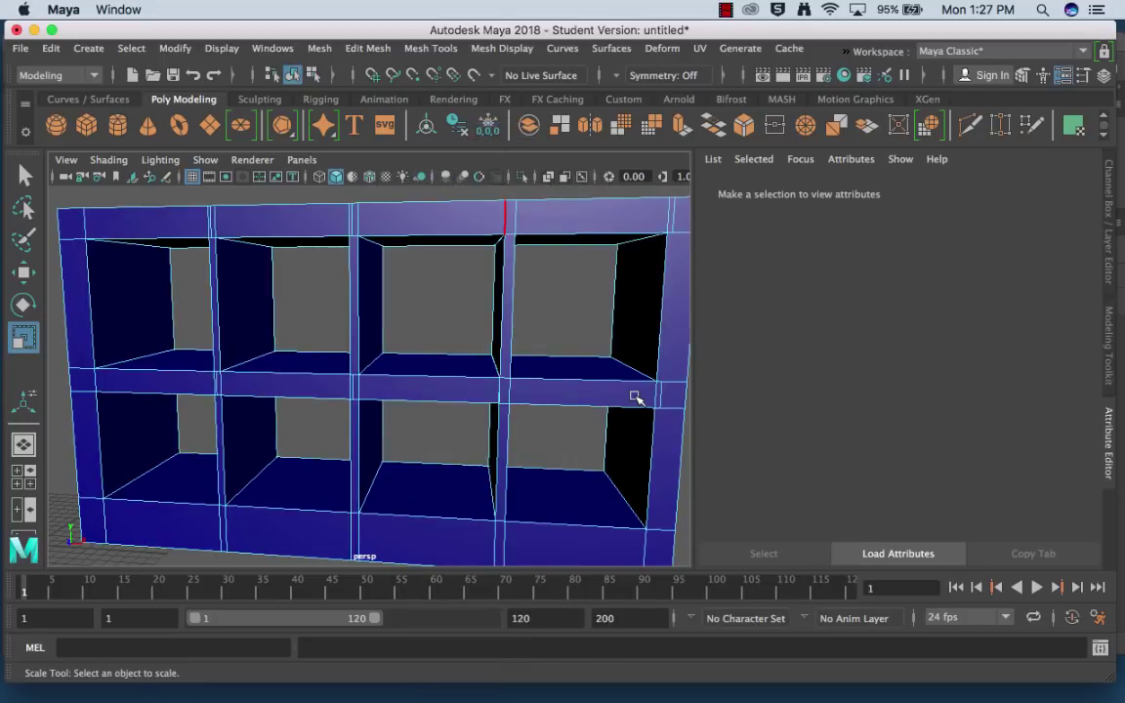
left_click(635, 394)
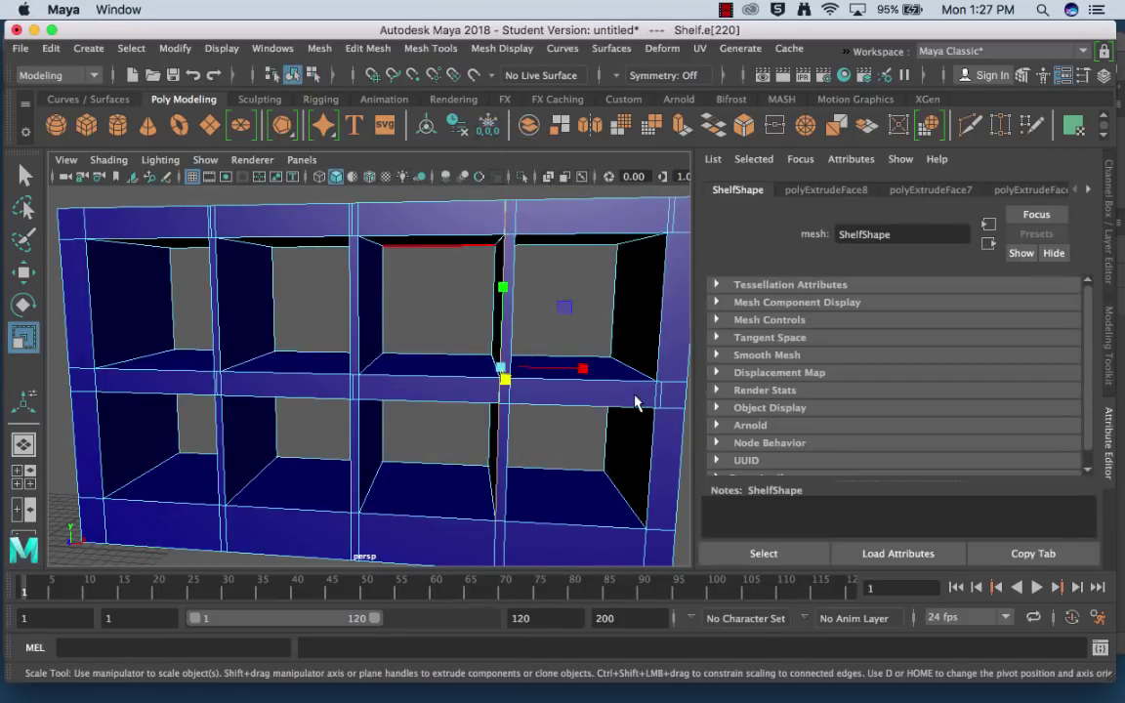
key("Up")
key("Up")
left_click(635, 395)
left_click_drag(635, 394, 635, 397, "alt")
scroll(635, 395, "down", 5)
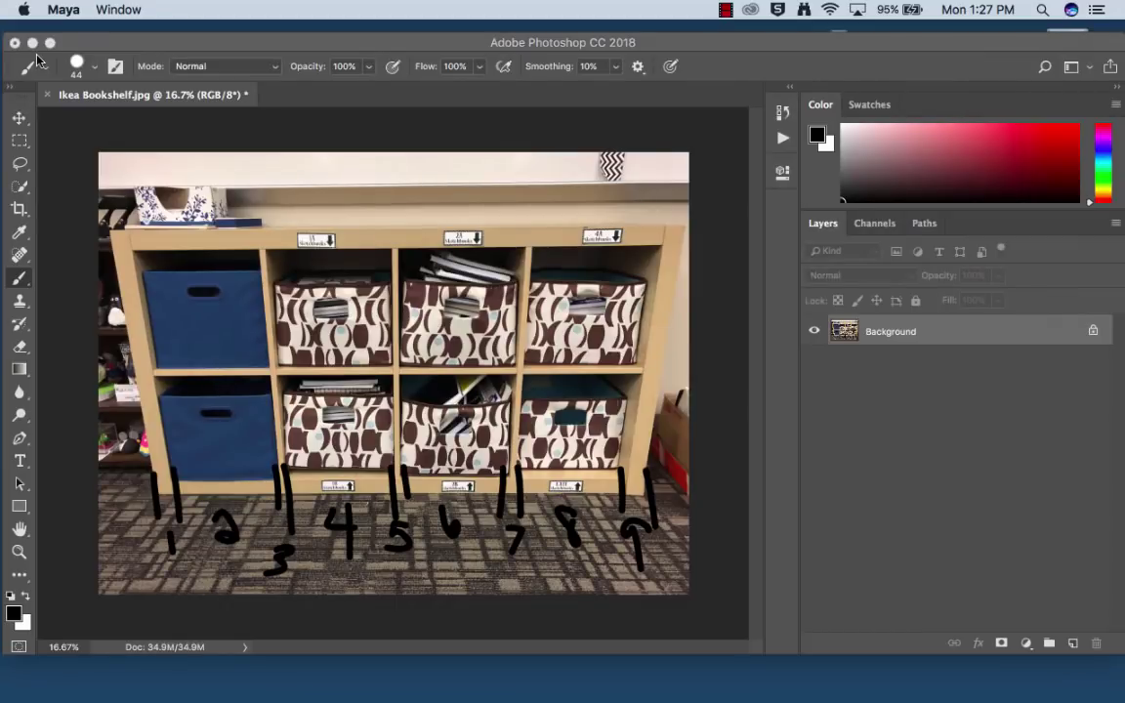
Step: Minimize Photoshop and close the reference shelf photo preview
left_click(38, 61)
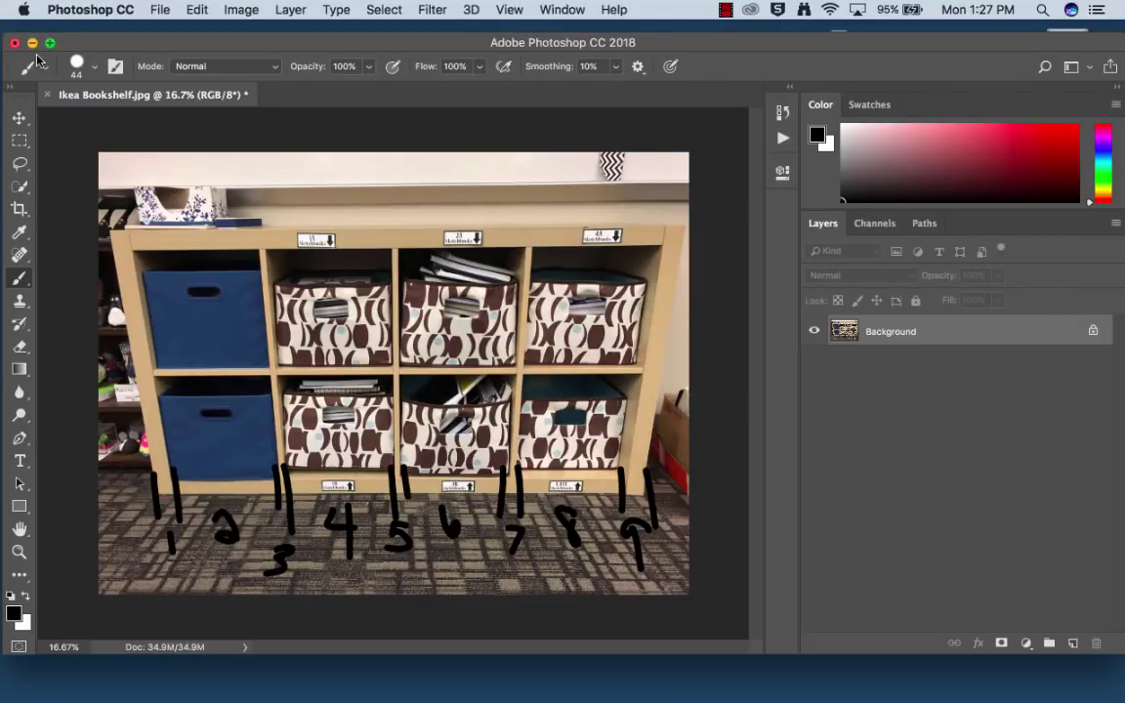
key("super+m")
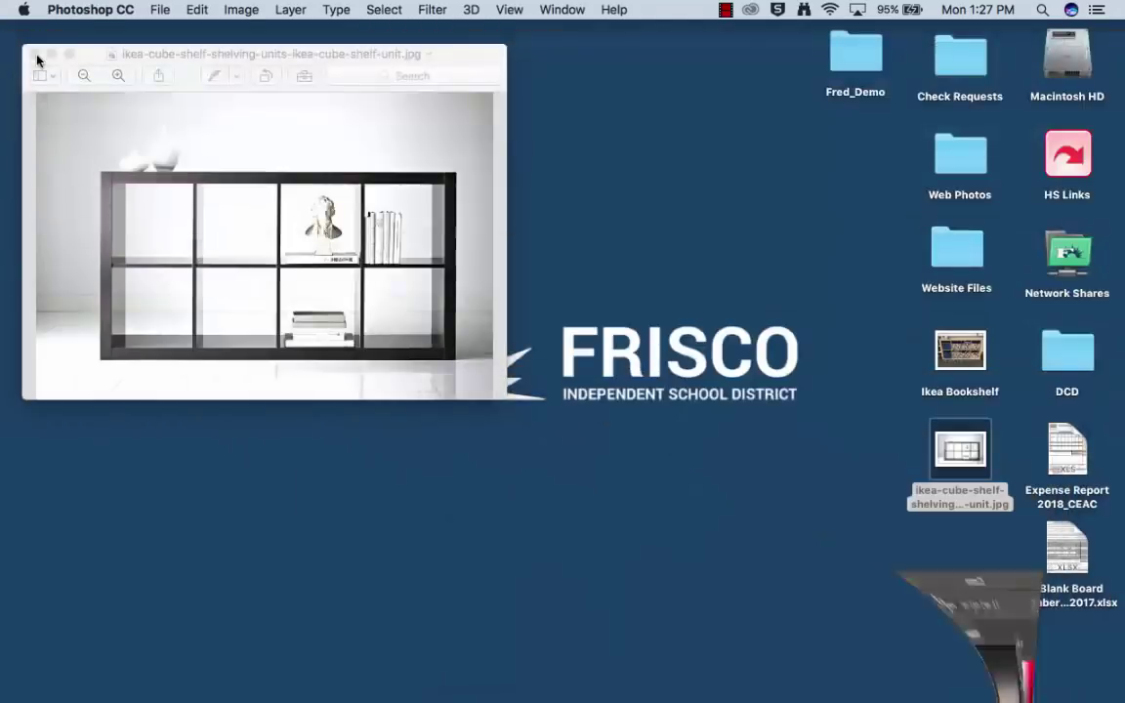
left_click(36, 55)
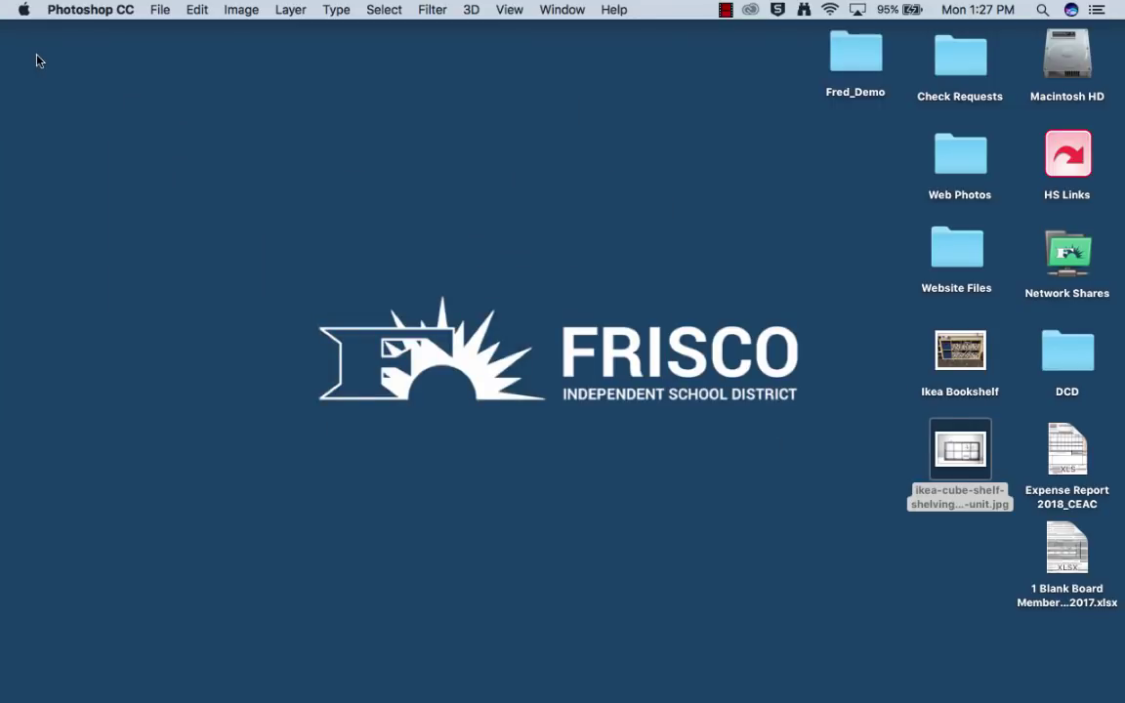